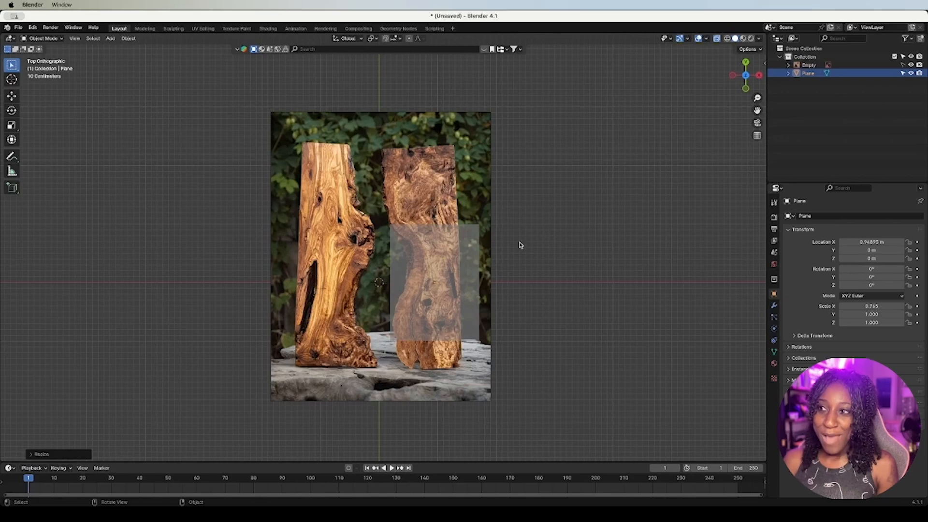
Step: Narrow the plane along X to a scale of about 0.594 and move it along X to about 0.793 m, over the right-hand wood slab
click(430, 279)
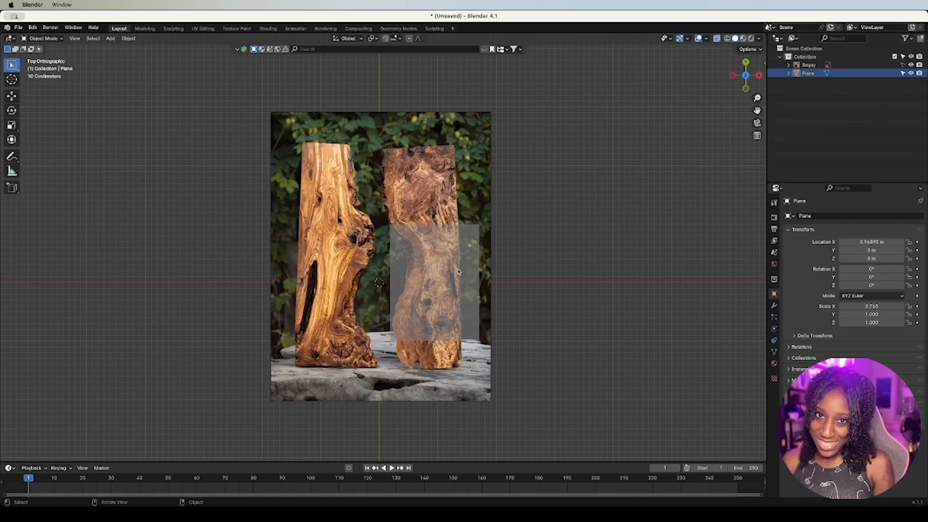
key(s)
key(x)
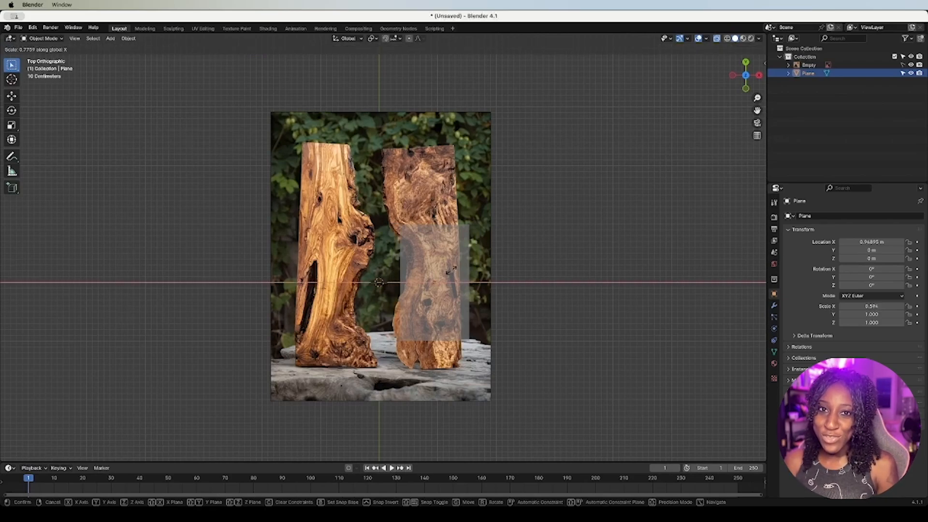
click(451, 271)
key(g)
key(x)
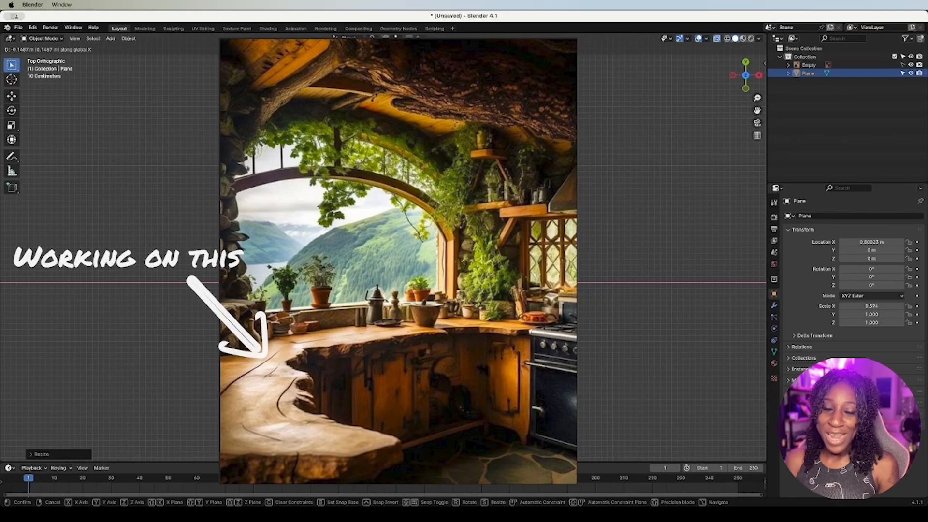
key(Return)
Step: Stretch the plane along Y to a scale of about 1.78 and move it along Y to about 0.467 m
key(s)
key(z)
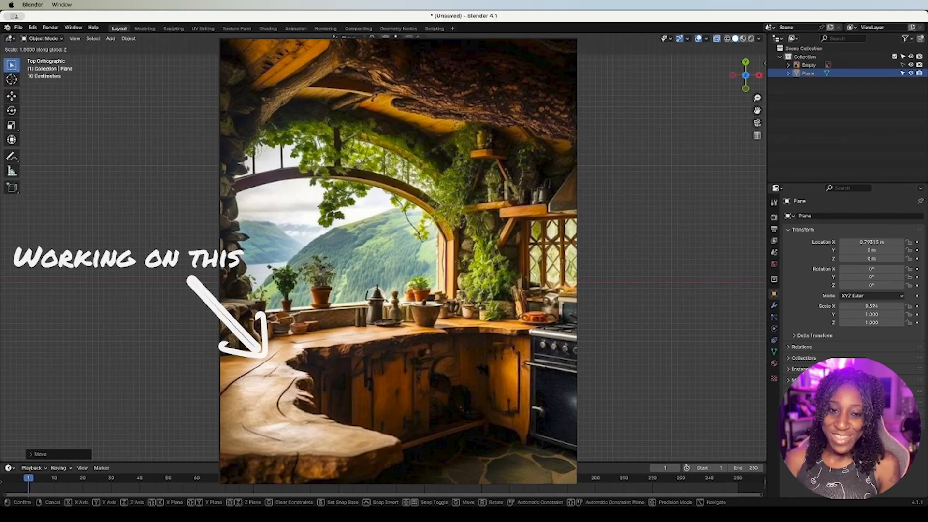
key(y)
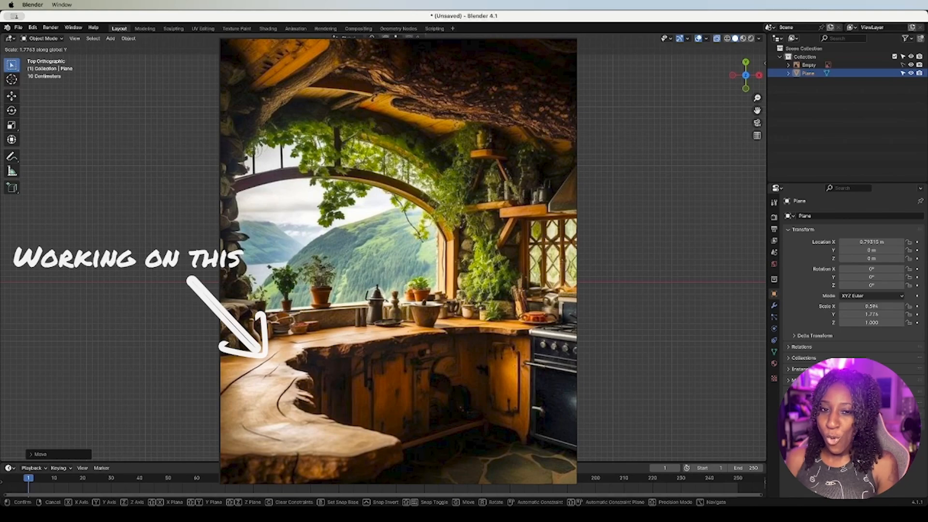
key(Return)
key(g)
key(y)
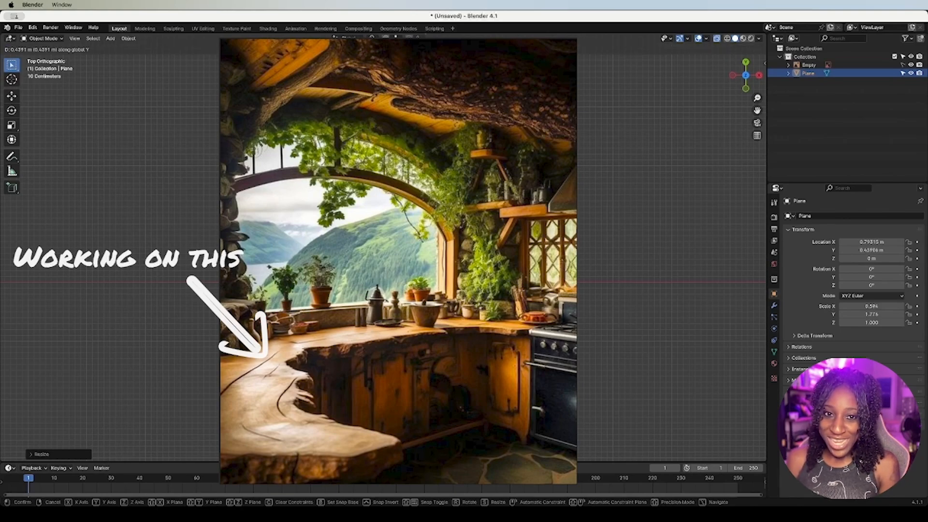
key(Return)
Step: Enlarge the plane's Y scale to about 1.94 and shift it along Y to about 0.425 m to match the slab's height
key(s)
key(y)
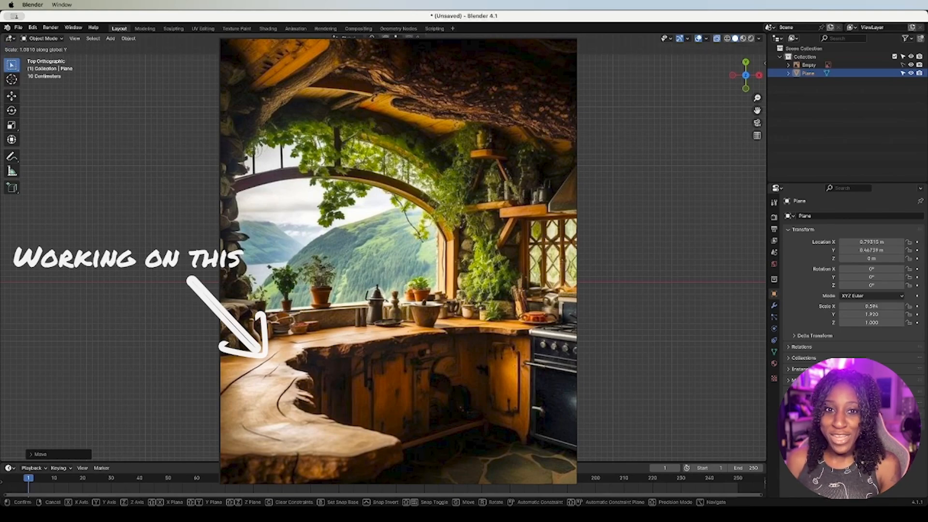
key(Return)
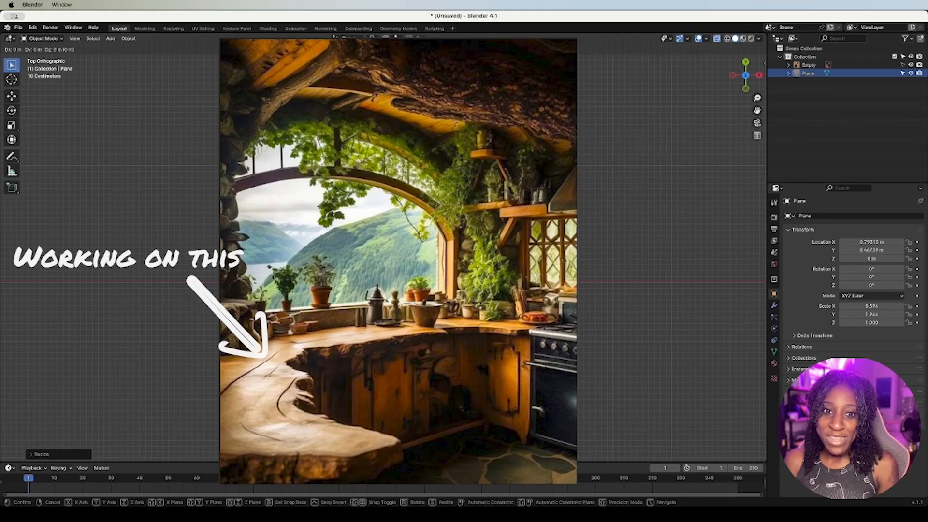
key(g)
key(z)
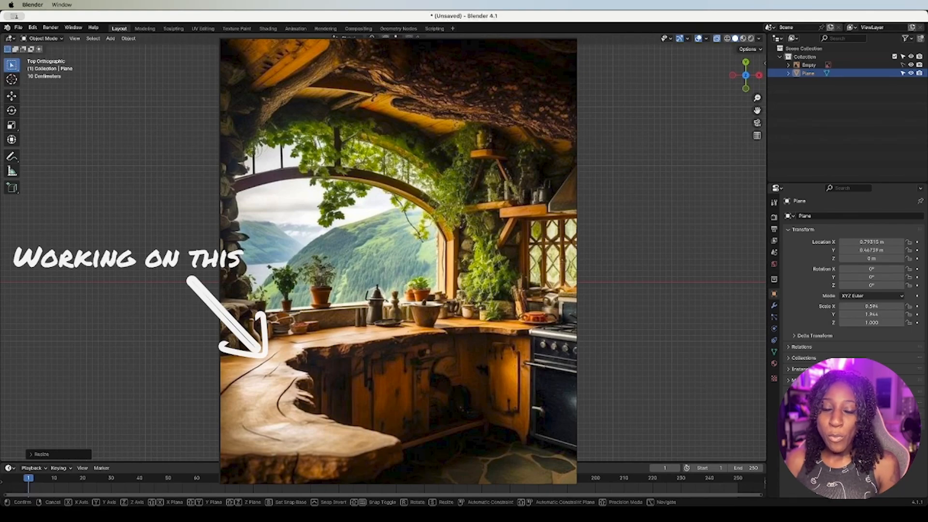
key(x)
key(y)
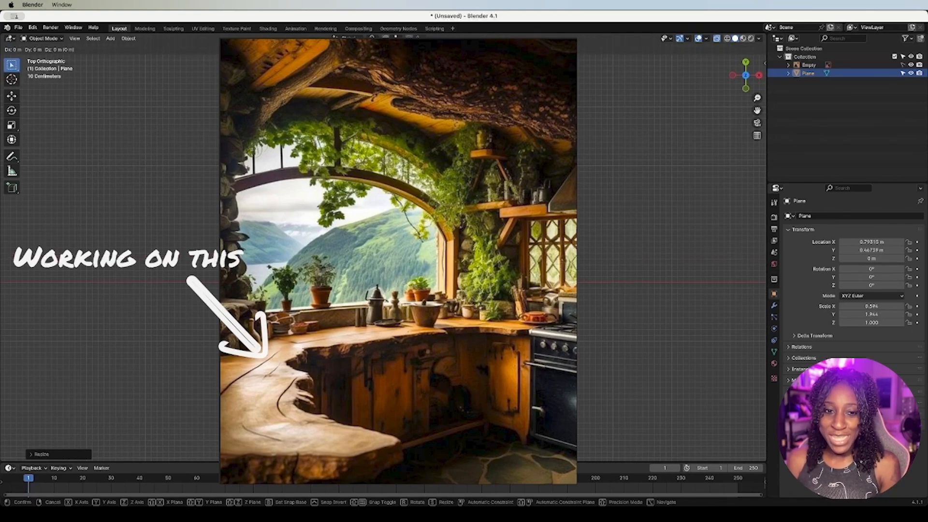
key(Return)
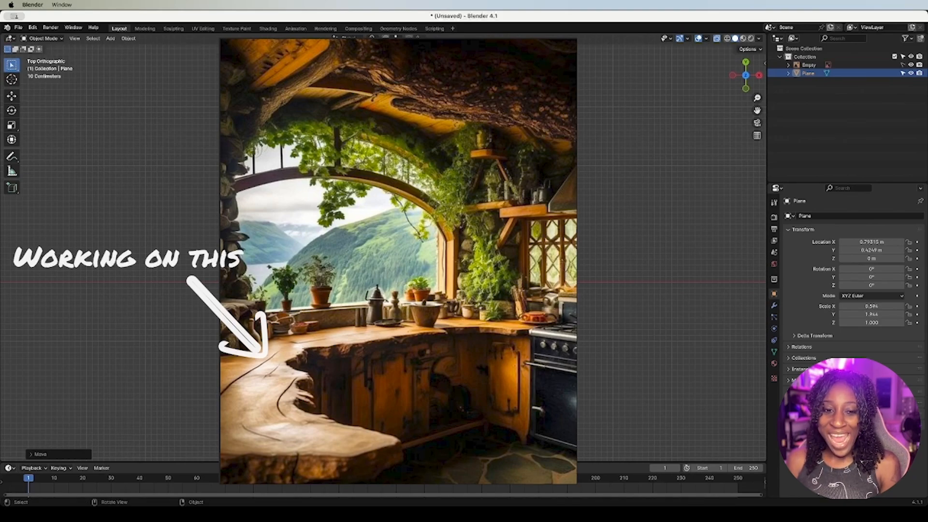
Step: Widen the plane's X scale to about 0.658 and move it along X to about 0.758 m so it covers the slab's width
key(s)
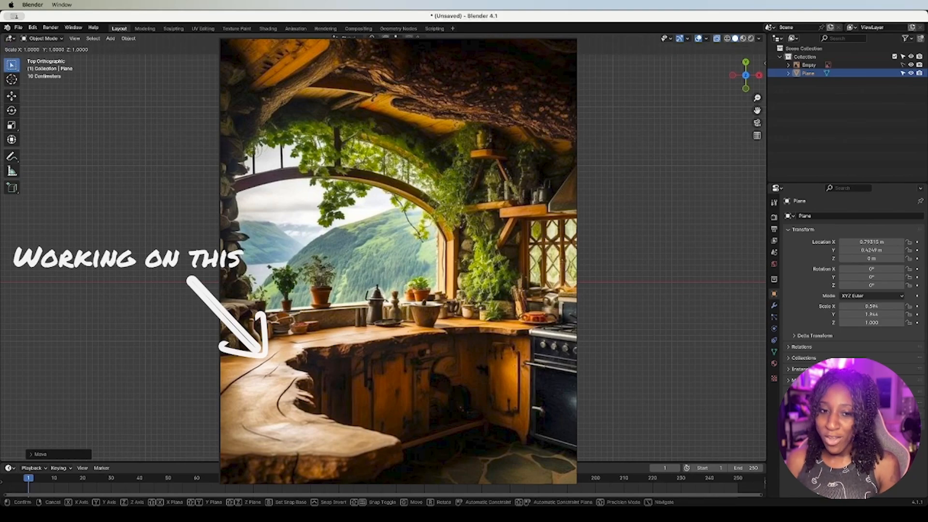
key(x)
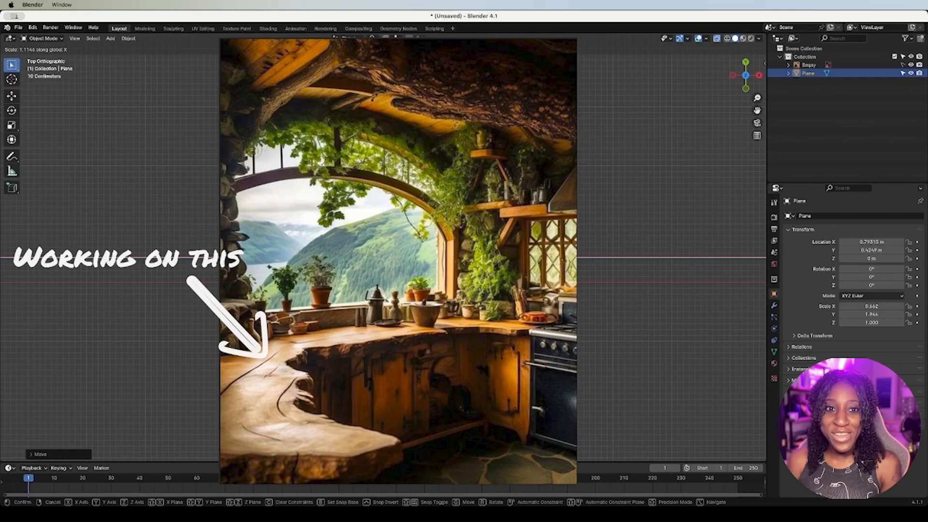
key(Return)
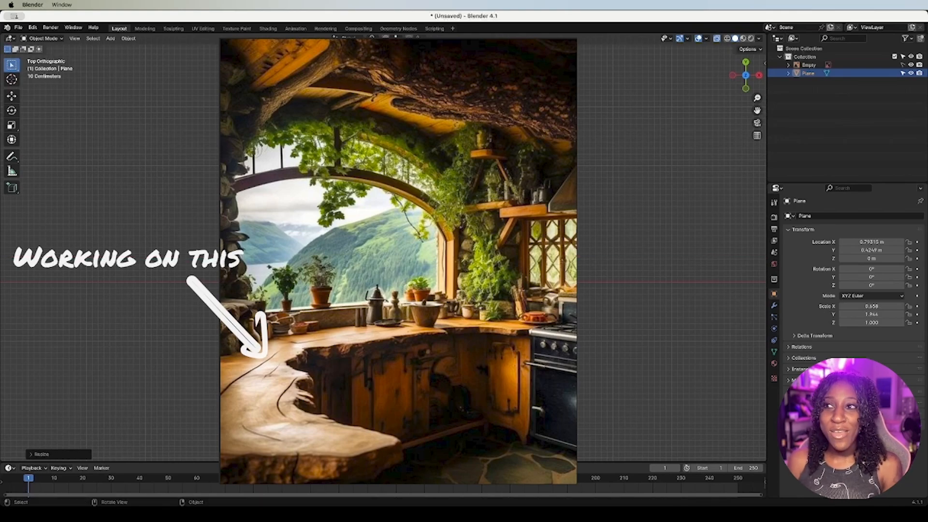
key(g)
key(x)
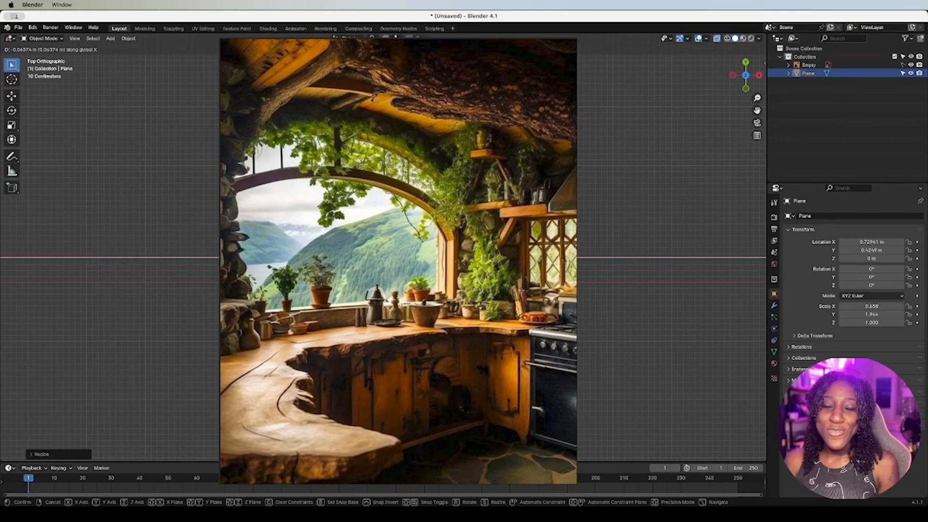
key(Return)
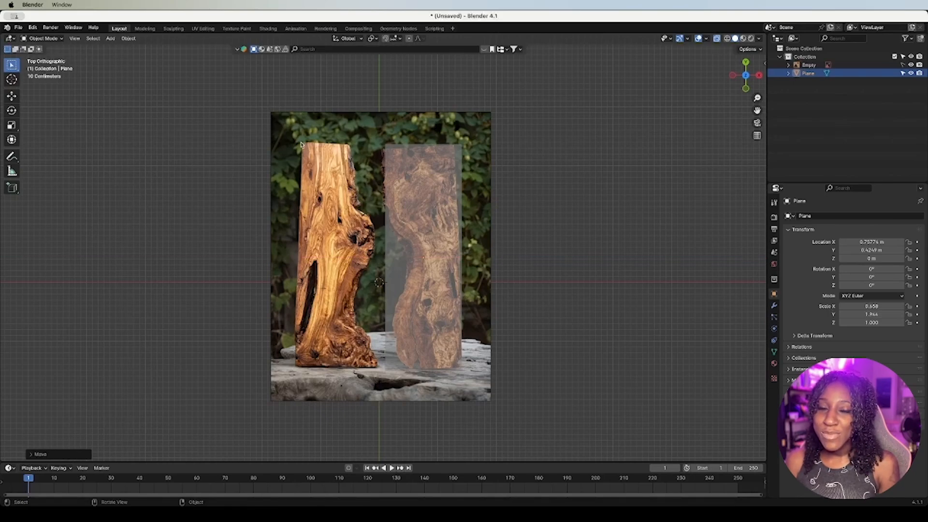
Step: In Edit Mode with vertex selection, select the vertices of the plane's left edge and subdivide that edge four times
click(398, 178)
key(Tab)
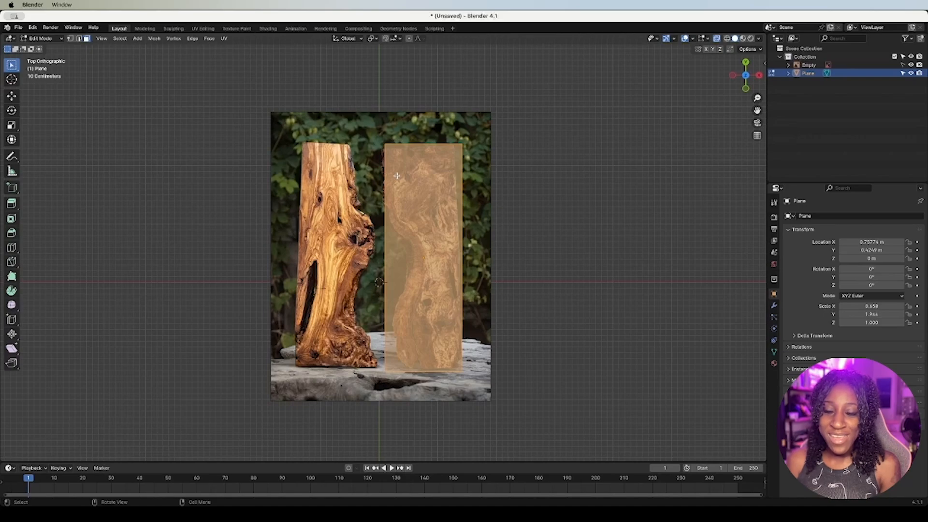
click(70, 39)
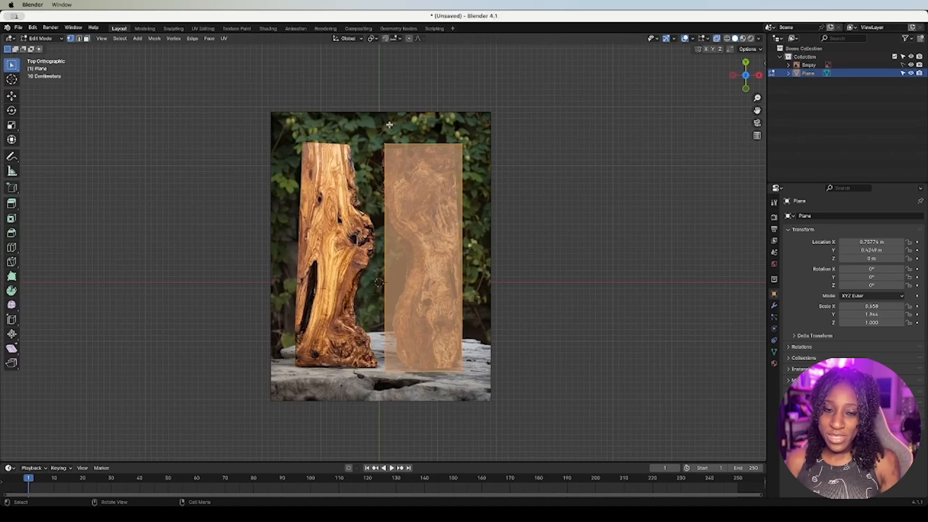
drag(374, 127, 401, 388)
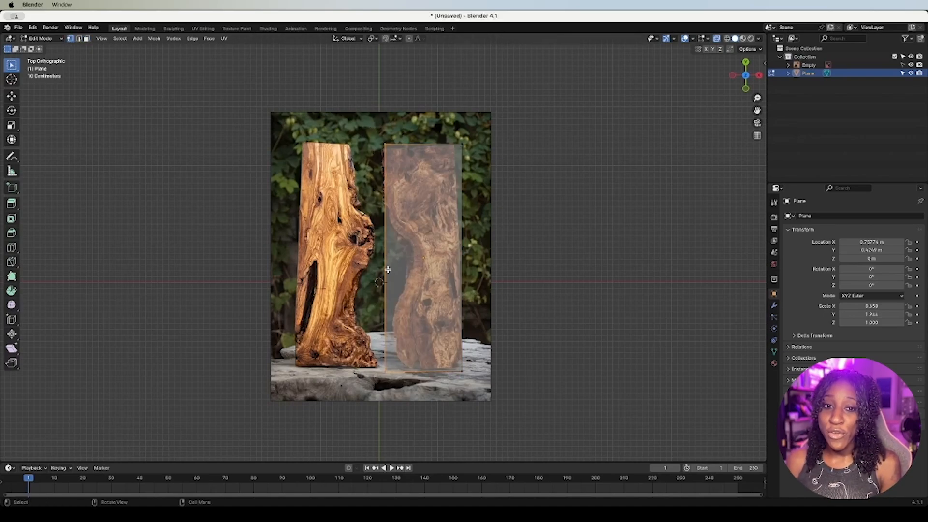
right_click(384, 269)
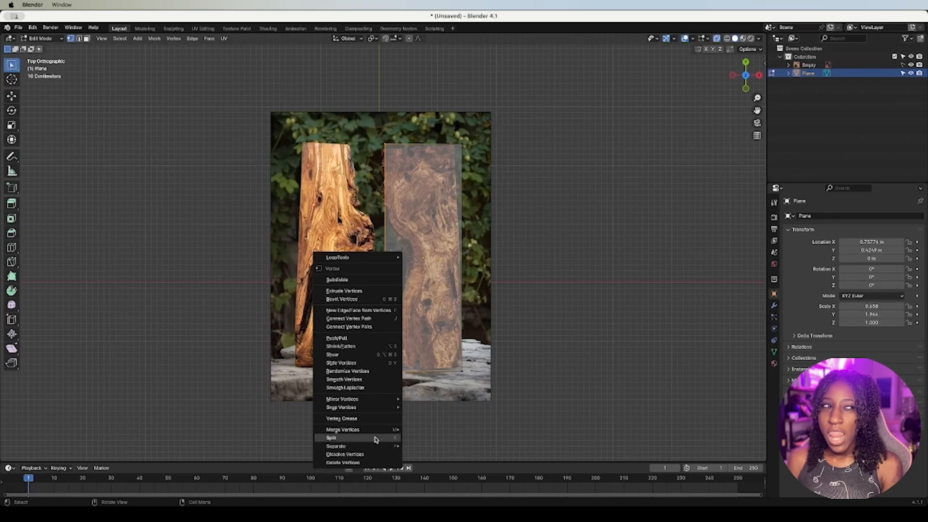
click(382, 280)
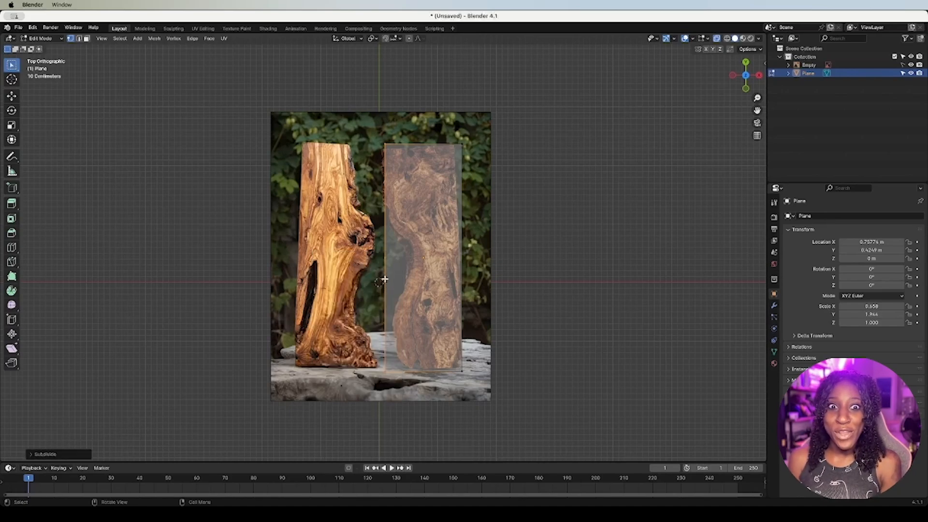
right_click(384, 279)
click(382, 280)
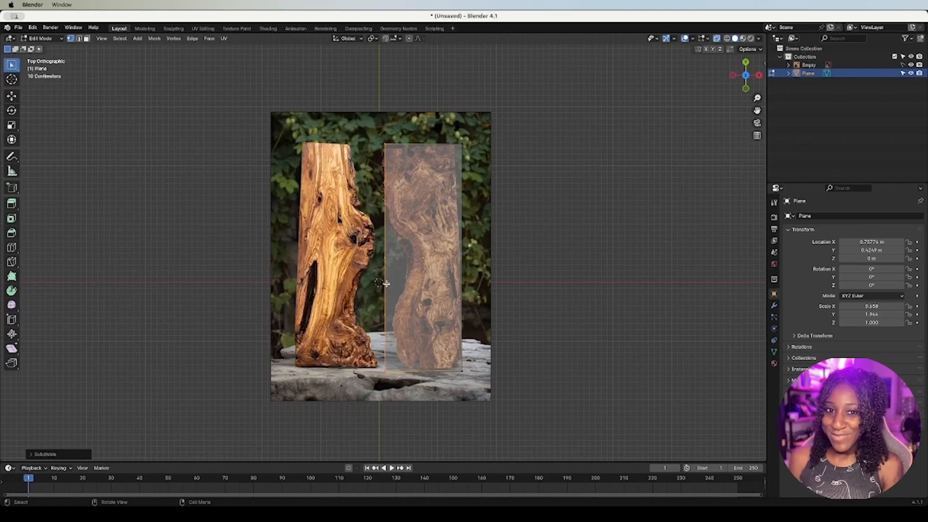
right_click(385, 235)
click(385, 235)
right_click(385, 236)
click(385, 235)
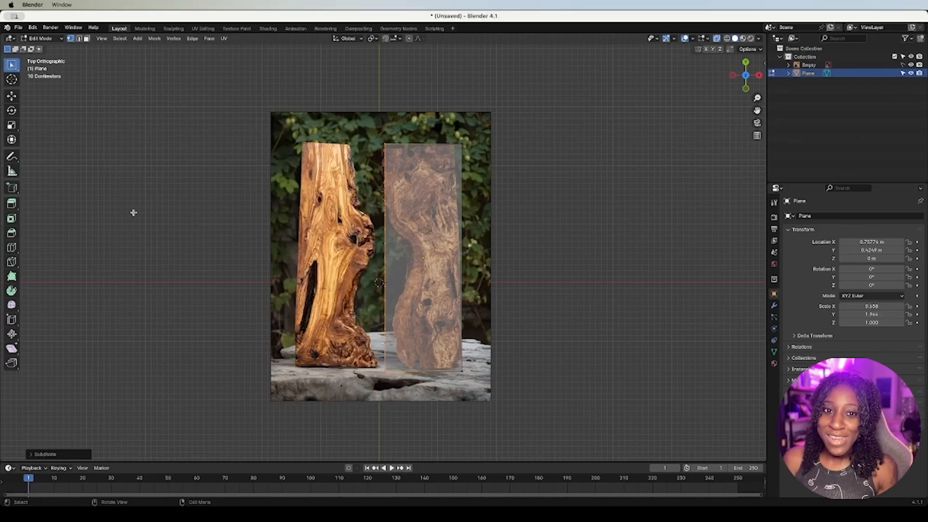
Step: Move the plane's bottom-left corner vertex and the left-edge vertex just above it inward onto the slab's lower outline
click(233, 270)
drag(380, 365, 403, 378)
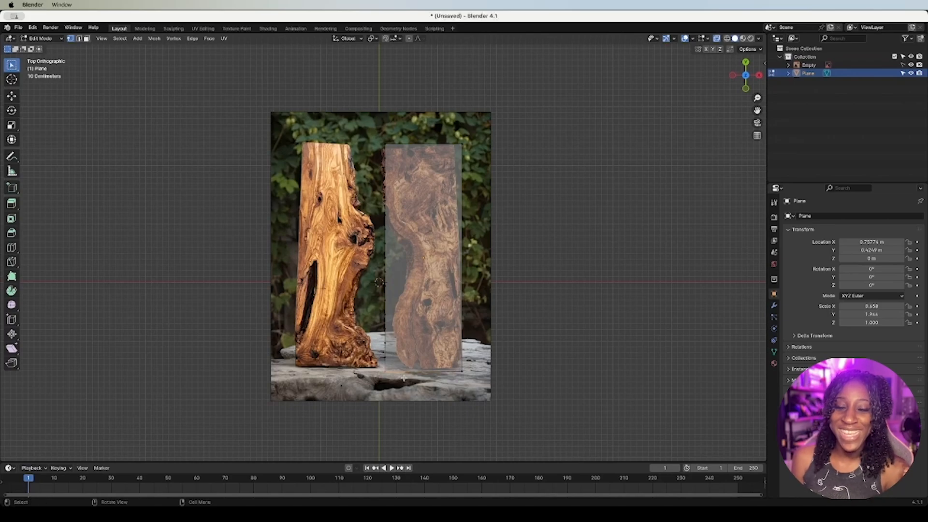
key(g)
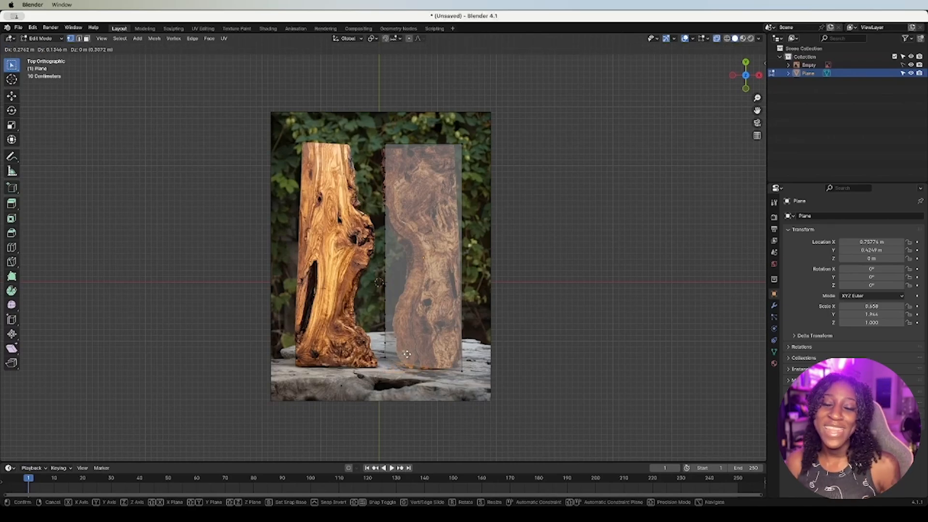
click(411, 359)
mouse_move(447, 374)
mouse_down()
mouse_move(458, 373)
mouse_move(448, 377)
mouse_up()
drag(370, 352, 390, 361)
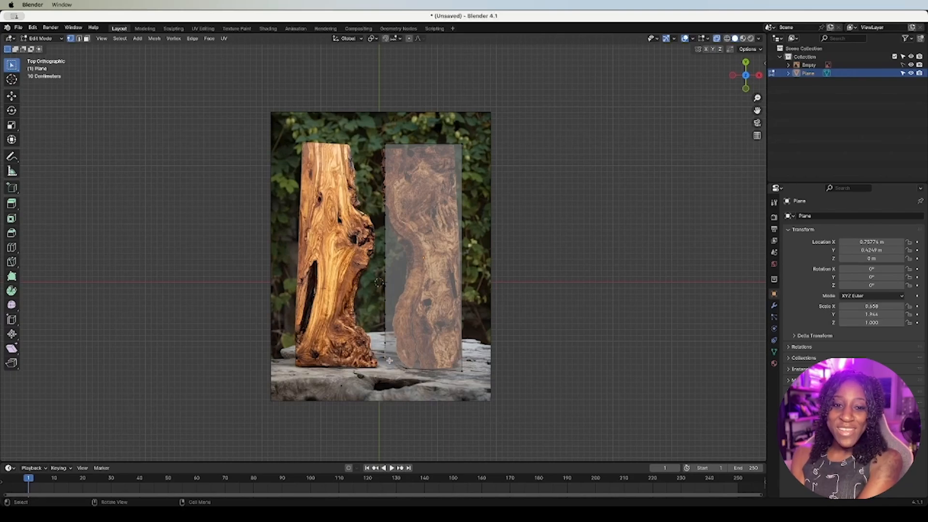
key(g)
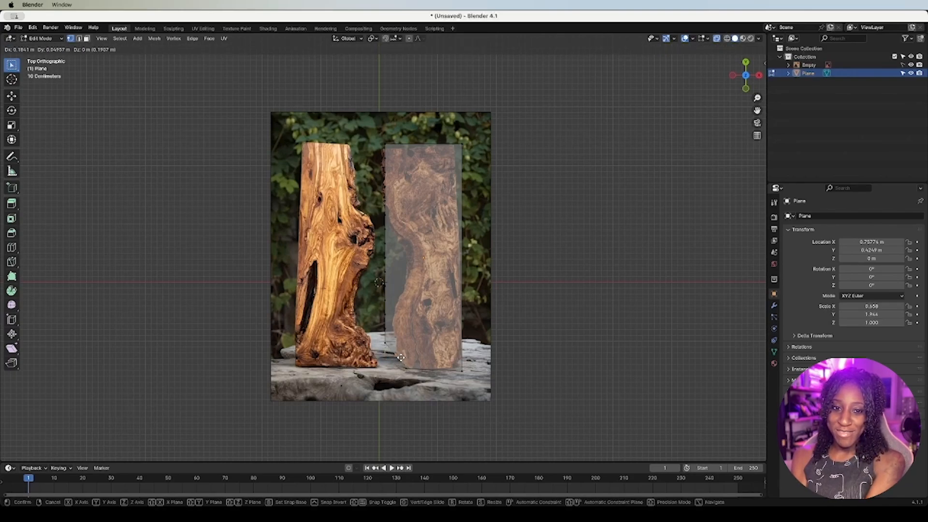
click(400, 357)
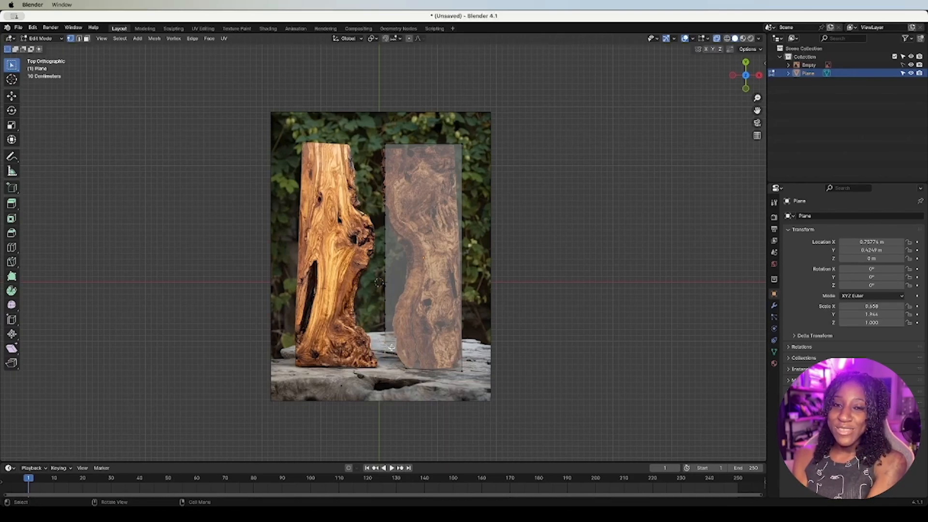
Step: Move the lower left-edge vertices above the bottom corner inward so they follow the slab's rounded lower bulge
key(g)
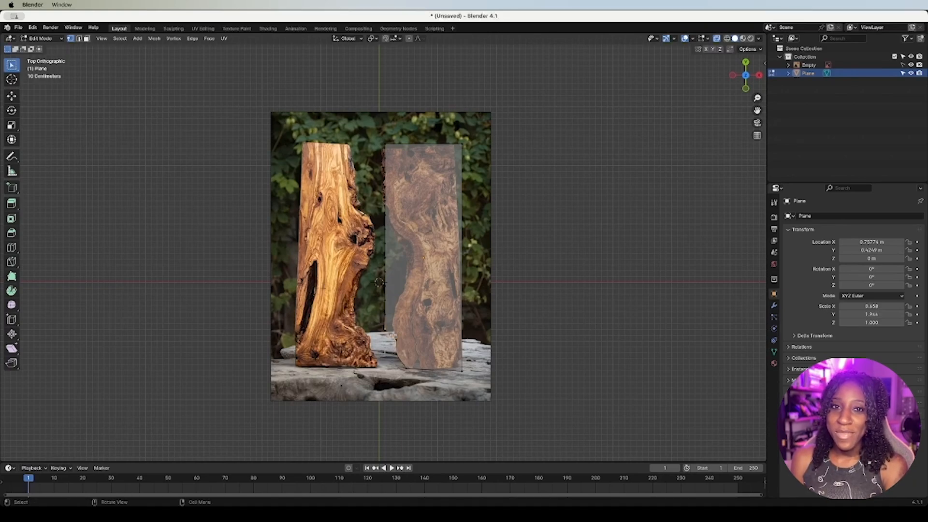
click(399, 332)
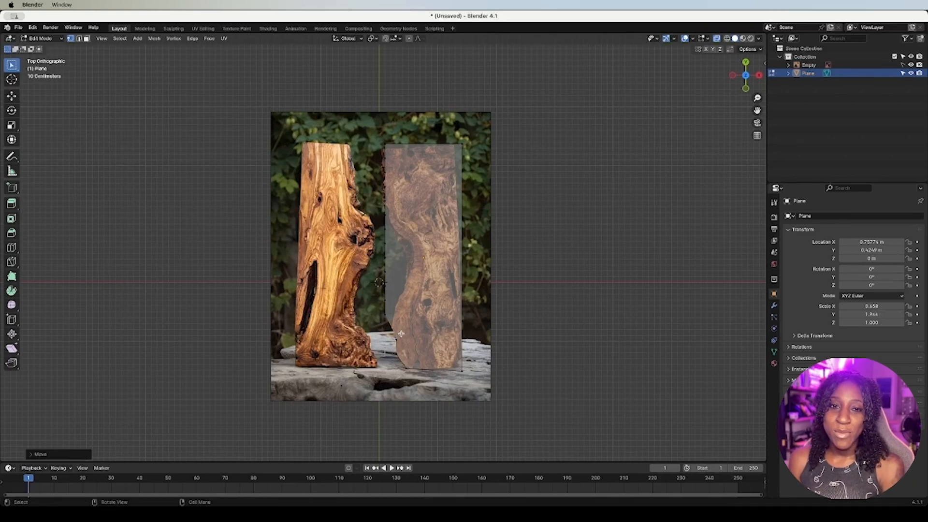
key(g)
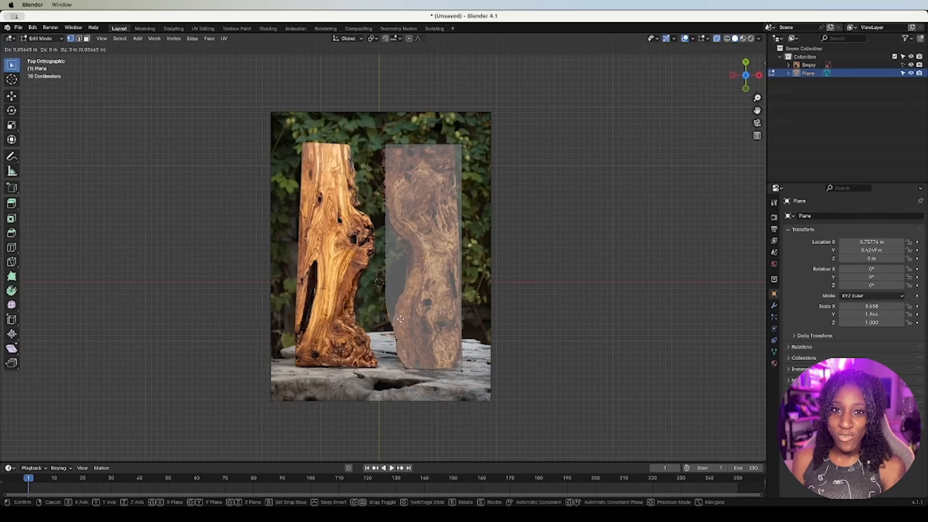
click(402, 318)
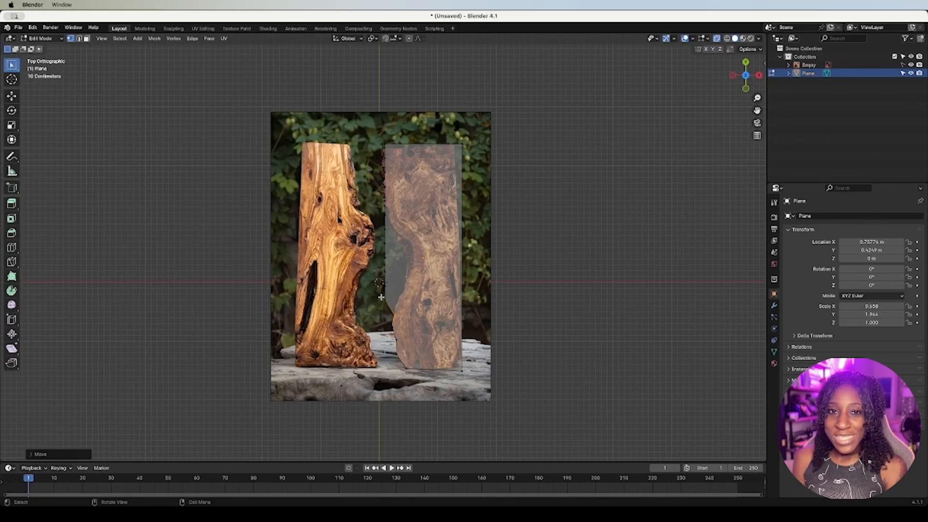
key(g)
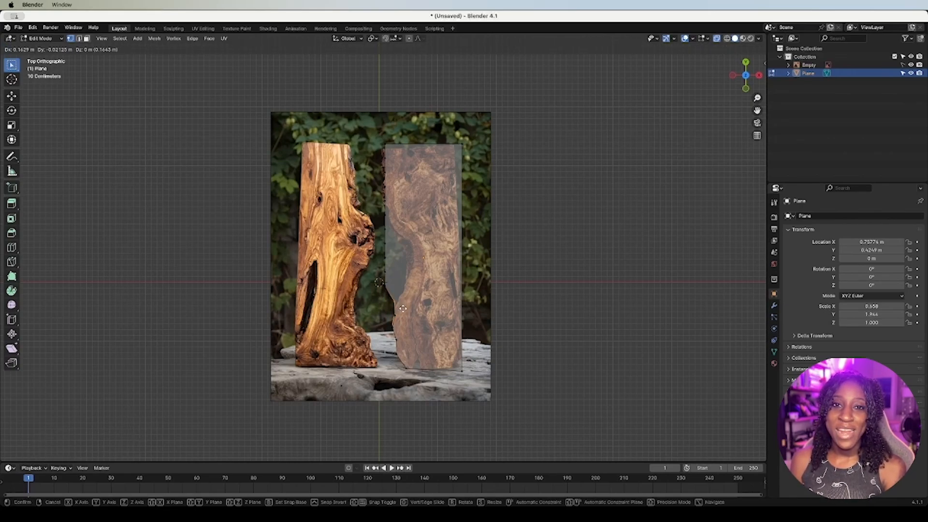
click(405, 308)
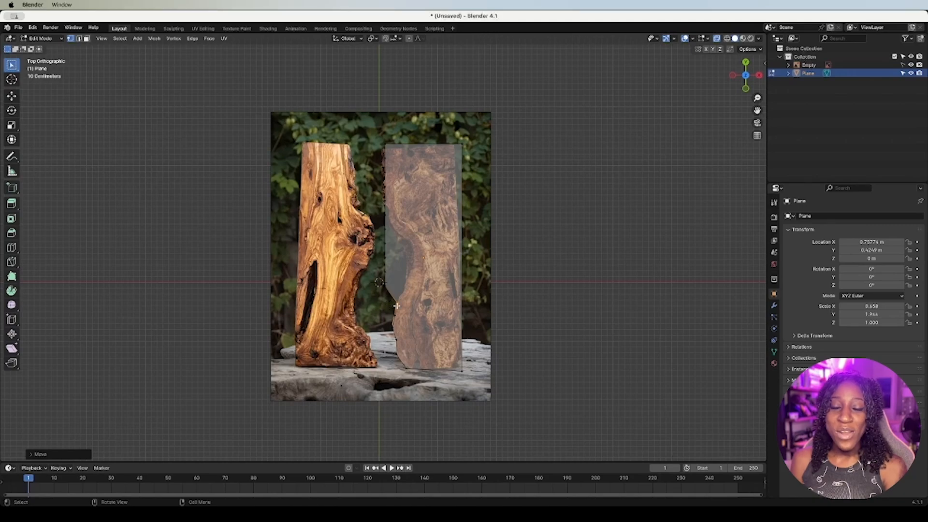
key(g)
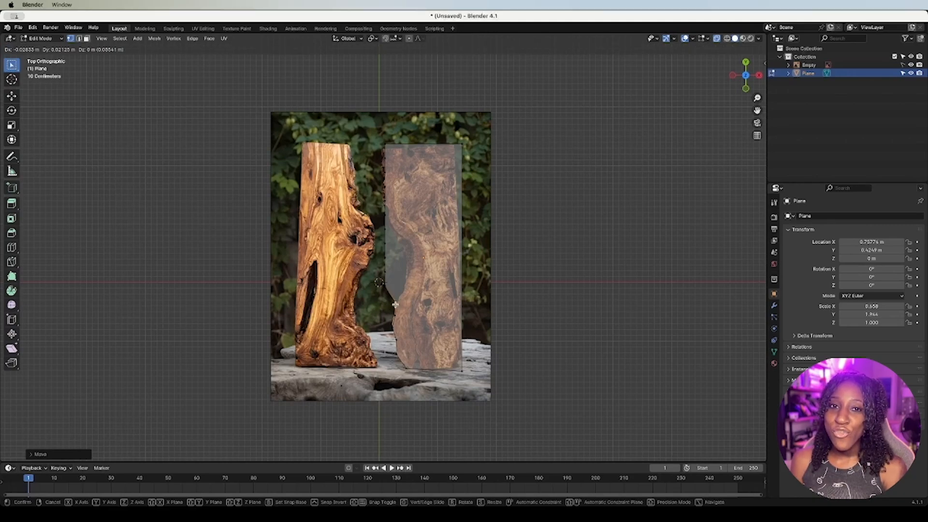
click(392, 299)
Step: Pull the left-edge vertices above the lower bulge inward to trace the slab's narrow waist
key(g)
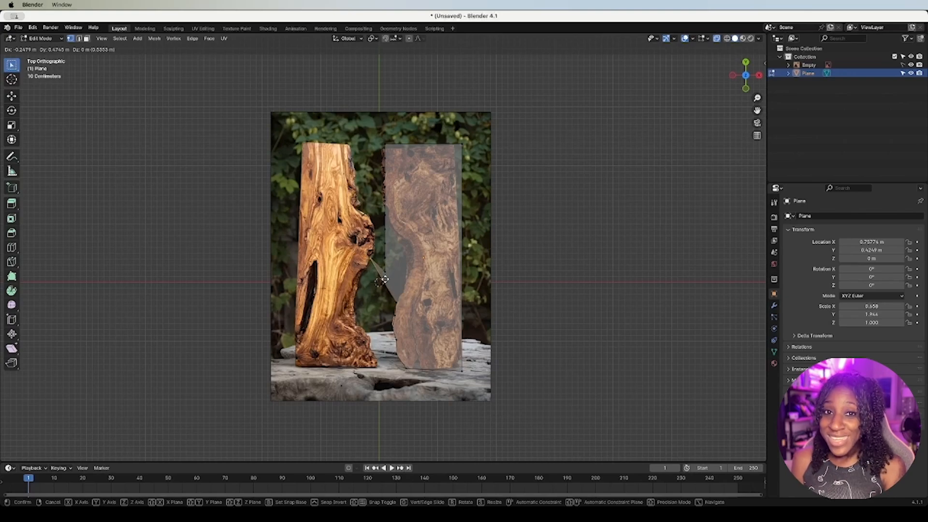
click(408, 299)
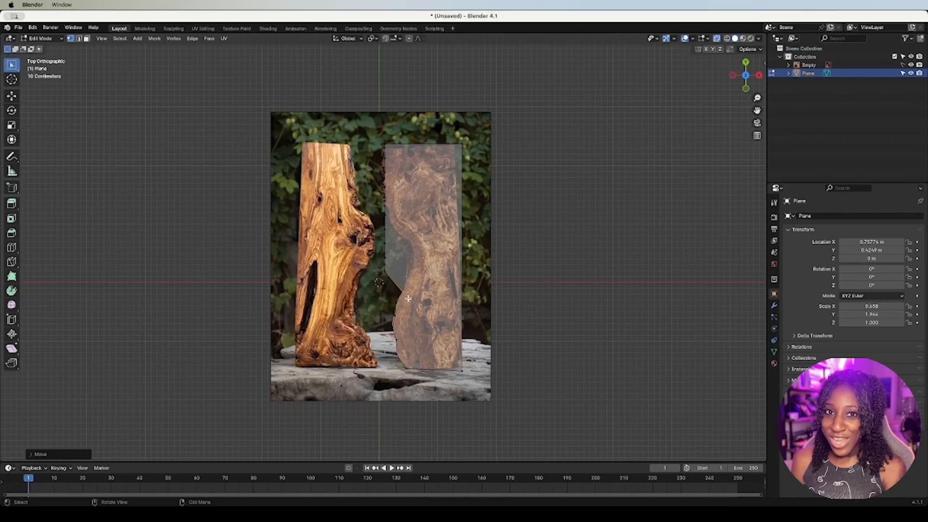
drag(379, 268, 396, 279)
key(g)
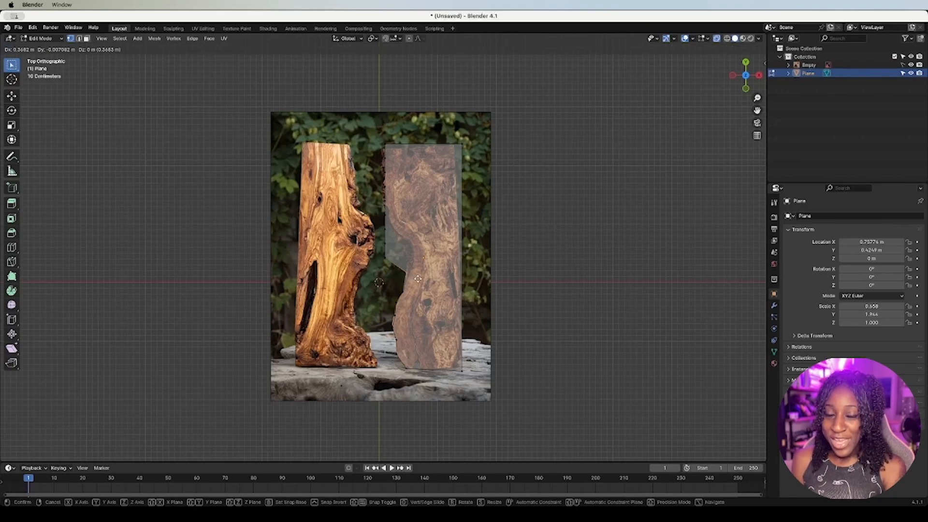
click(413, 273)
drag(381, 250, 396, 262)
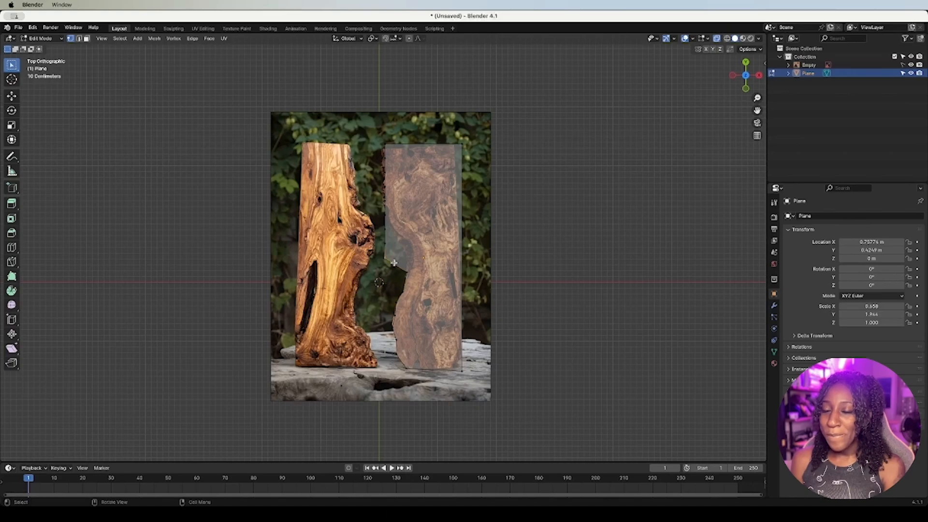
key(g)
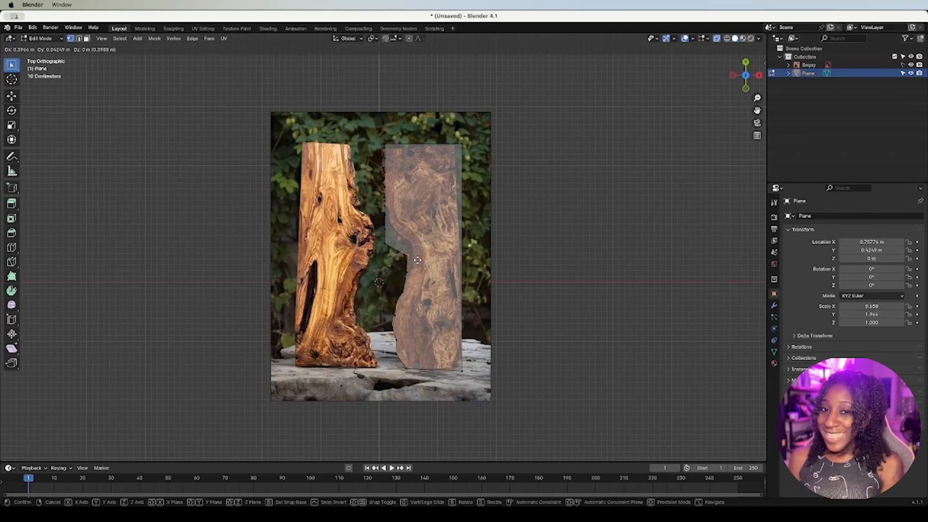
click(417, 260)
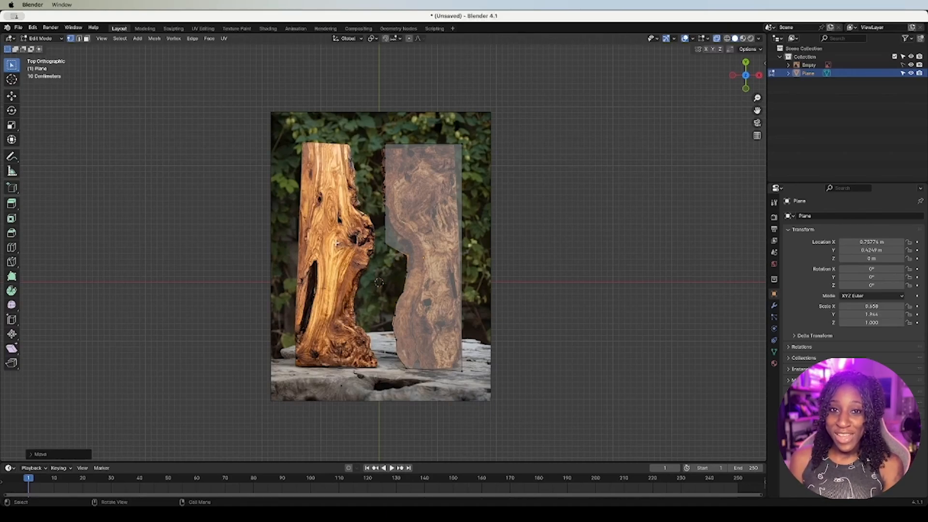
Step: Move the left-edge vertices above the waist onto the slab's outline where it curves back outward
click(385, 242)
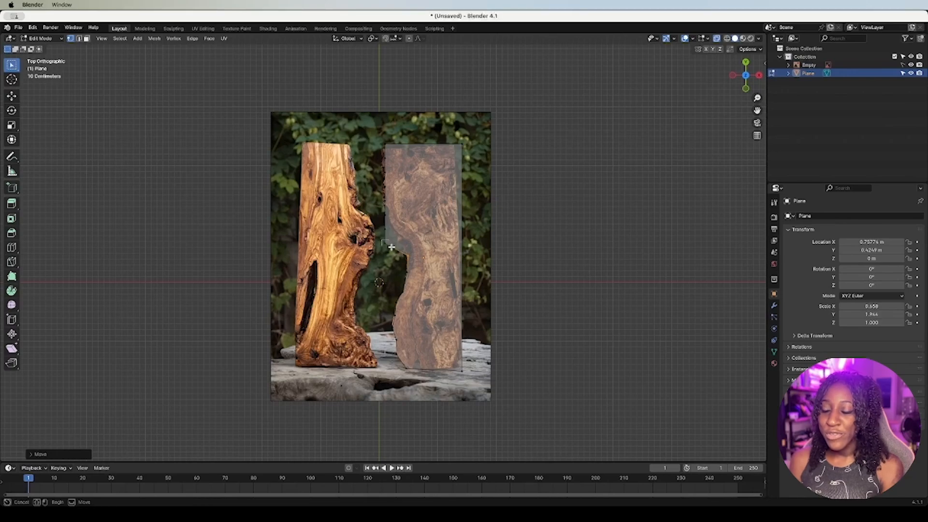
key(g)
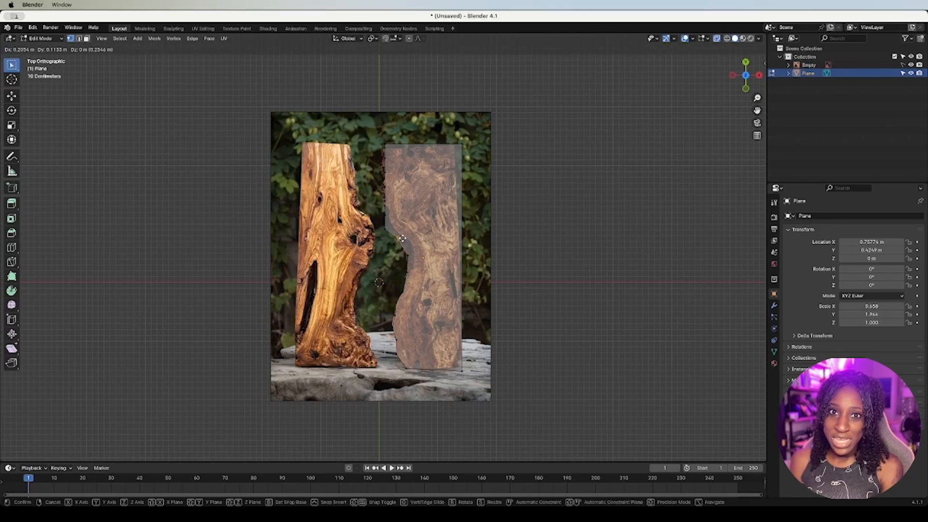
click(402, 238)
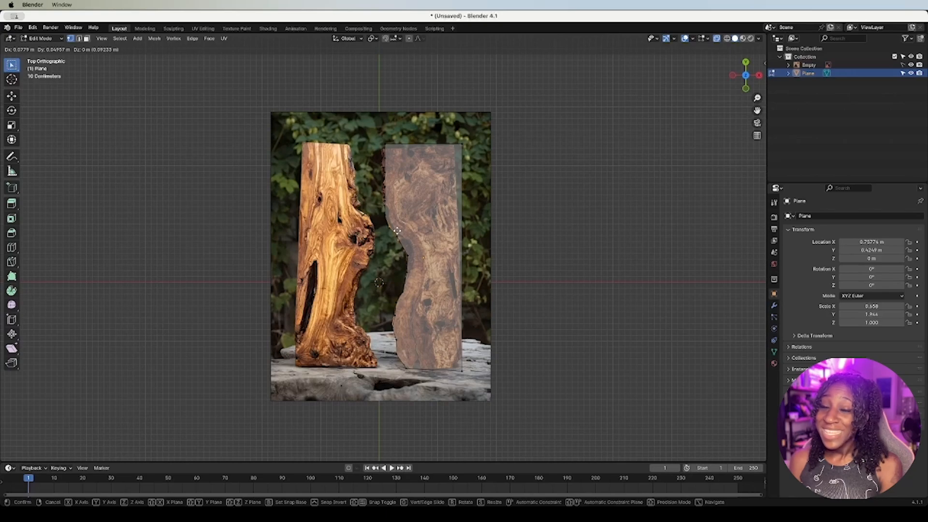
click(392, 233)
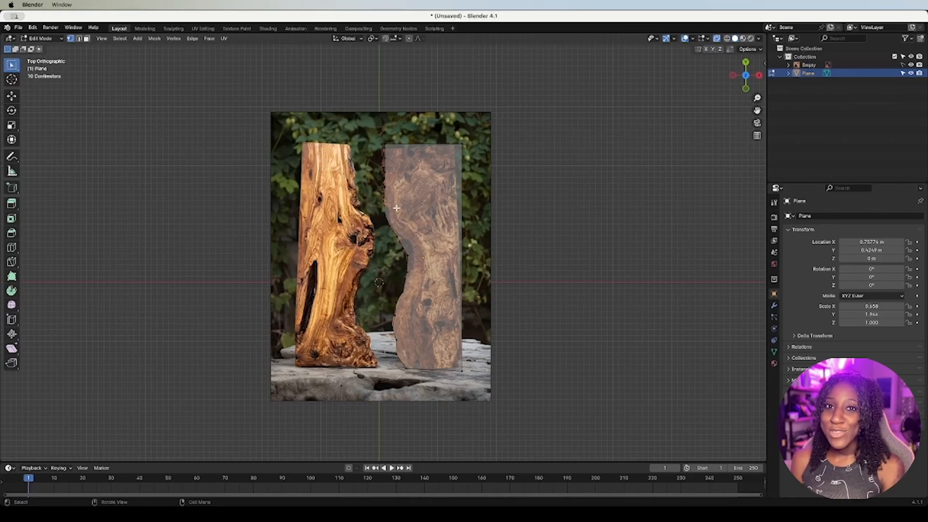
key(g)
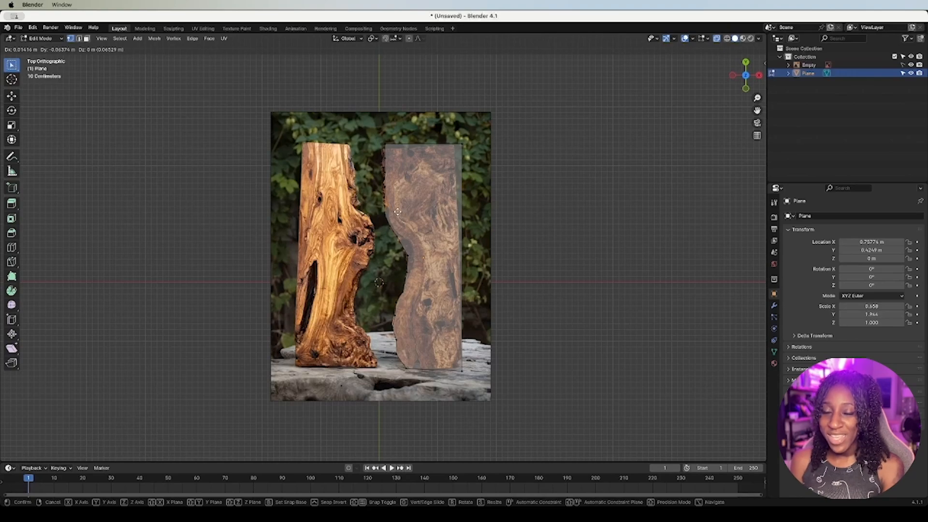
click(398, 211)
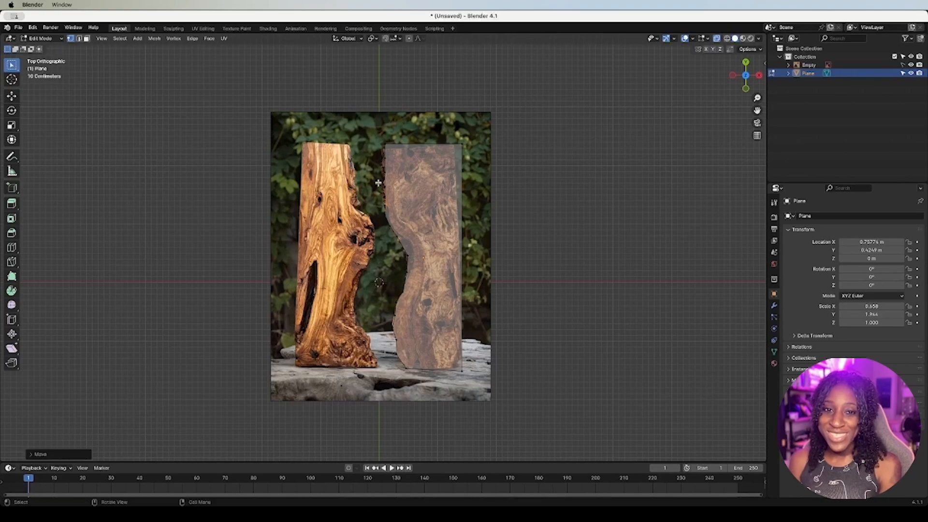
Step: Subdivide the left-edge segment beside the slab's upper part and shift its vertices slightly outward onto the outline
drag(379, 183, 395, 195)
key(g)
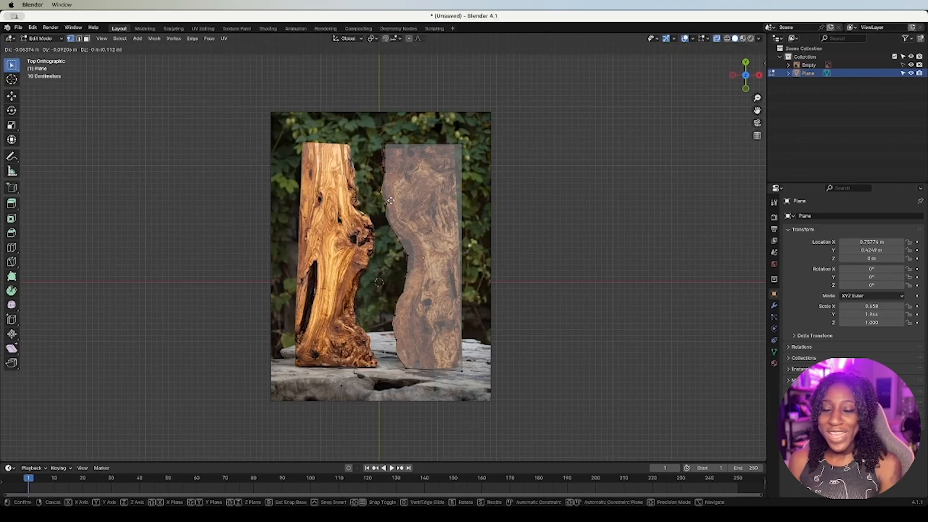
click(386, 196)
drag(376, 187, 392, 212)
right_click(386, 200)
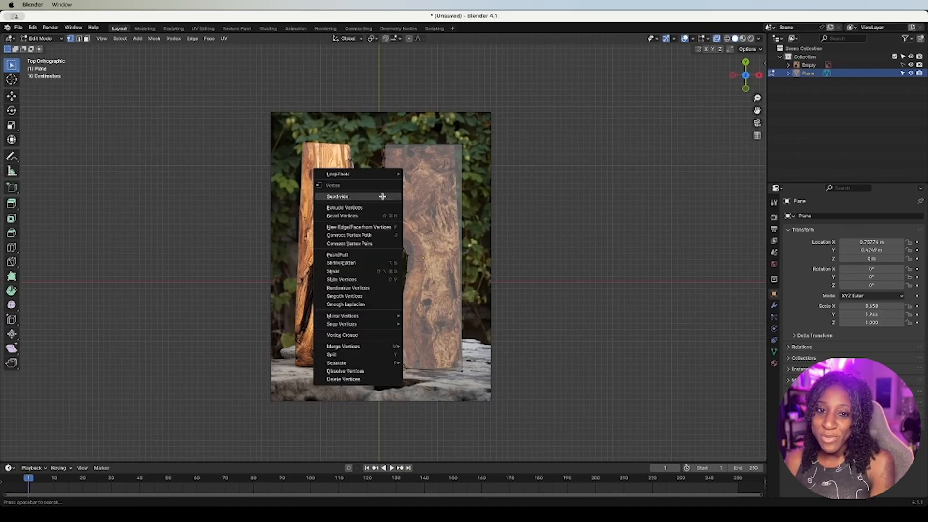
click(382, 196)
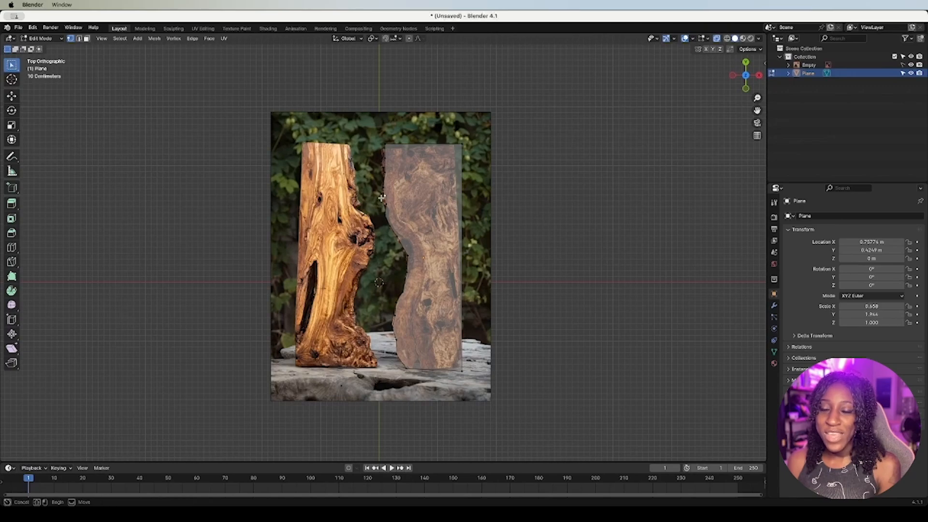
key(g)
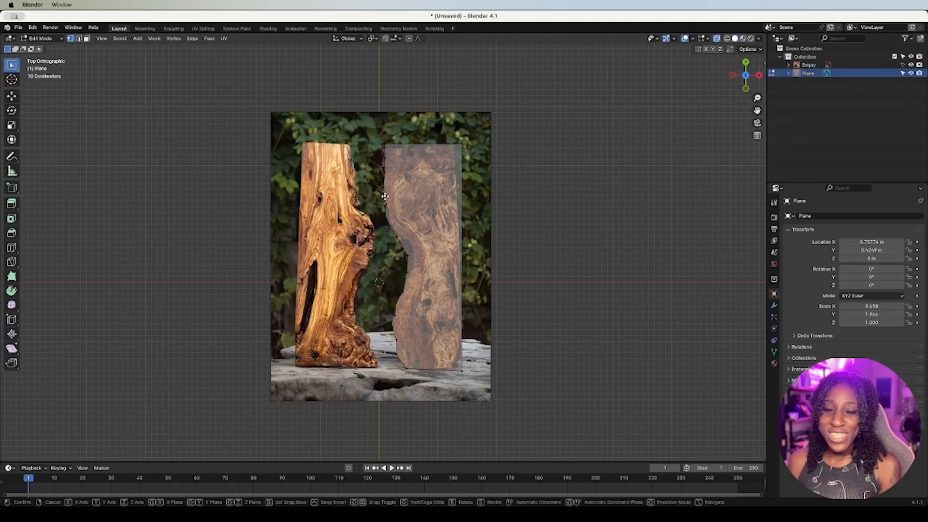
click(384, 196)
Step: Move the uppermost left-edge vertices and the top-left corner vertex outward to match the slab's top-left outline
click(387, 179)
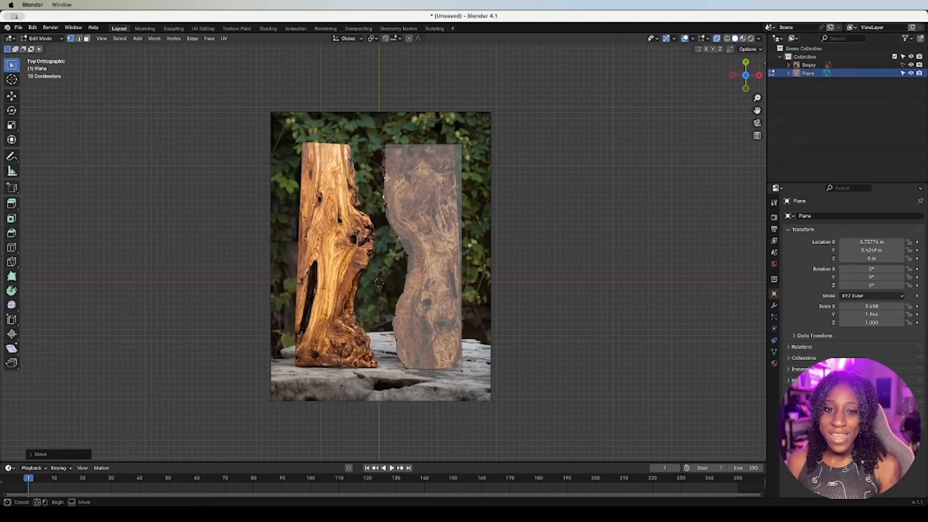
key(g)
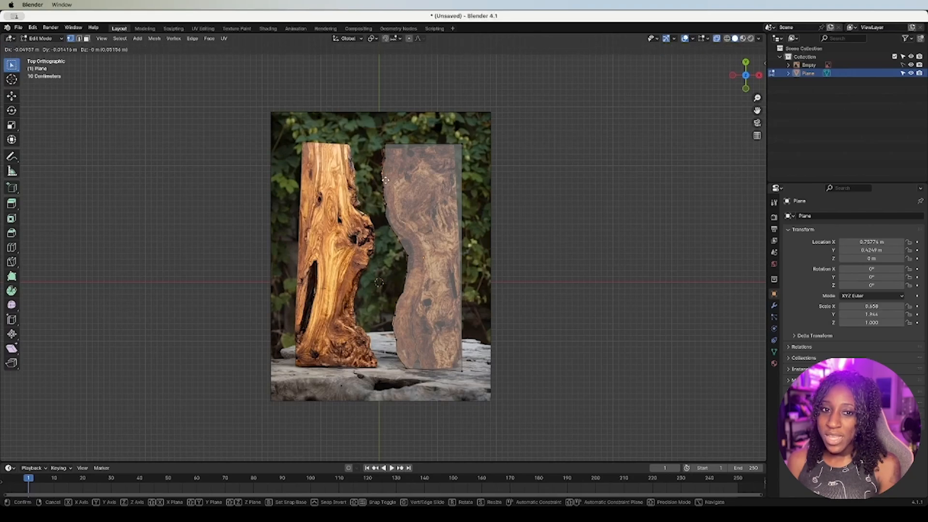
click(390, 177)
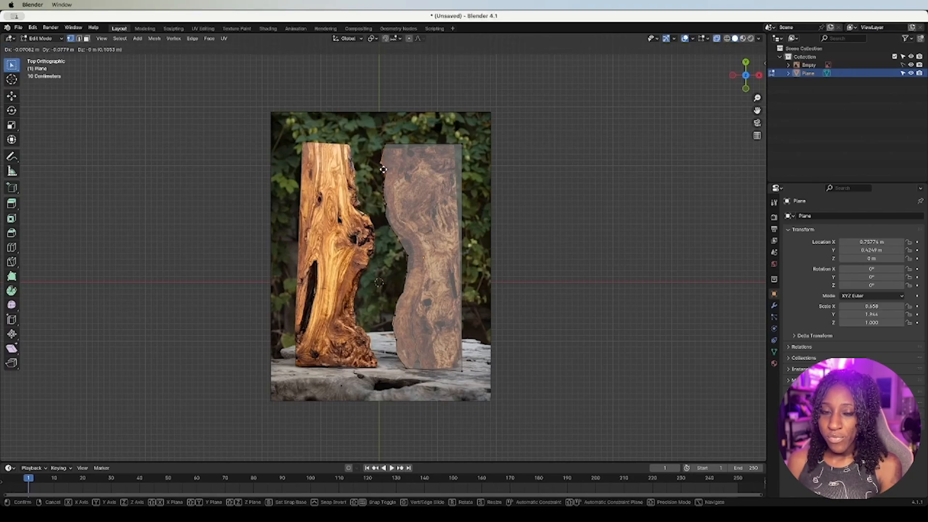
click(377, 144)
click(389, 151)
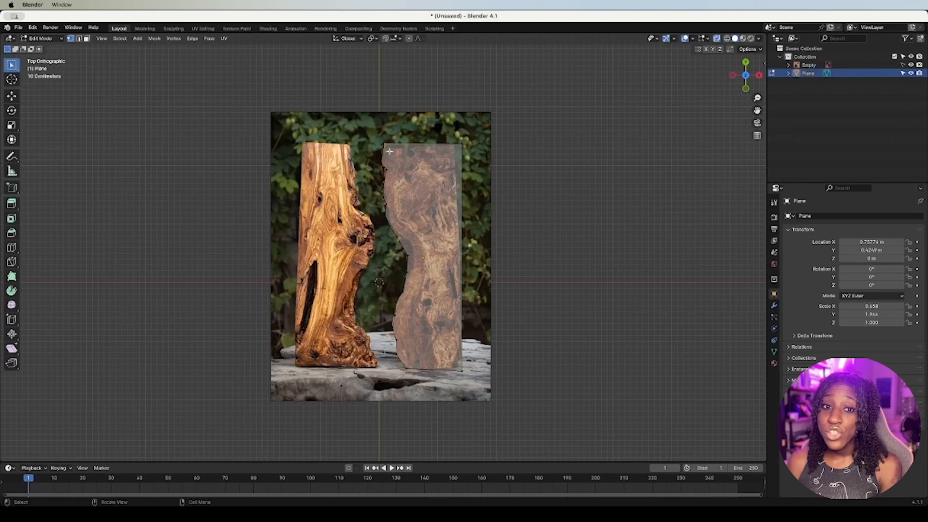
key(g)
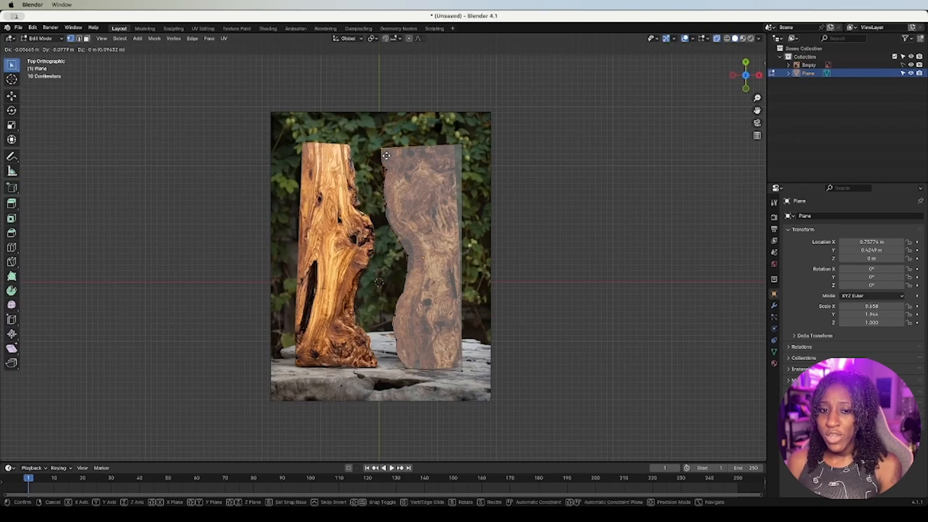
click(385, 161)
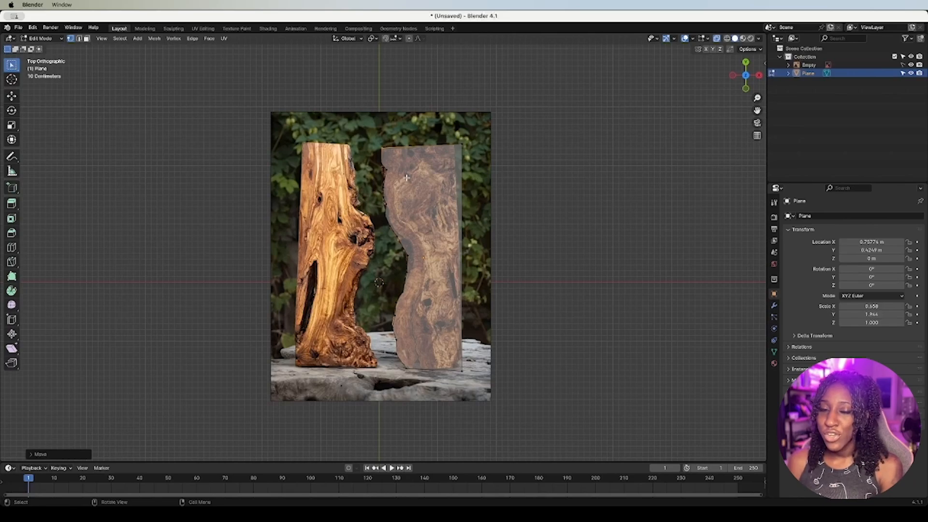
click(492, 232)
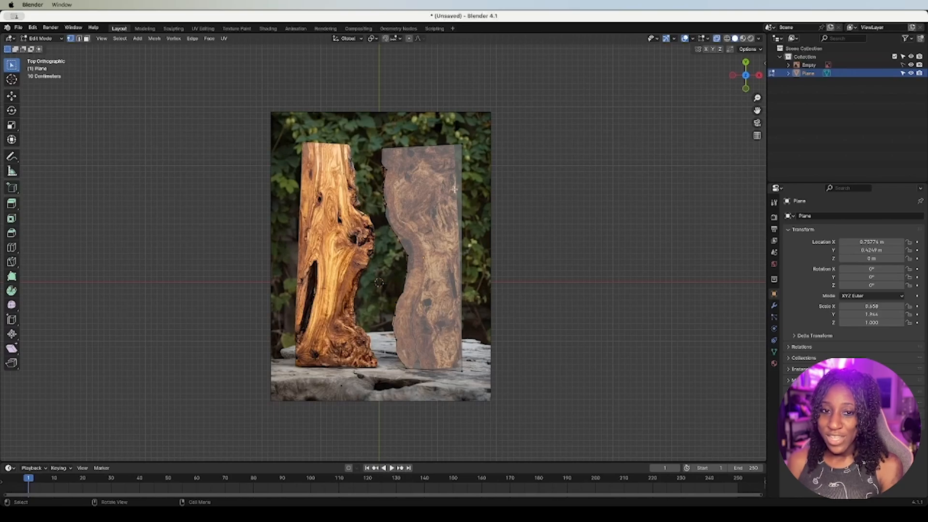
alt+click(398, 150)
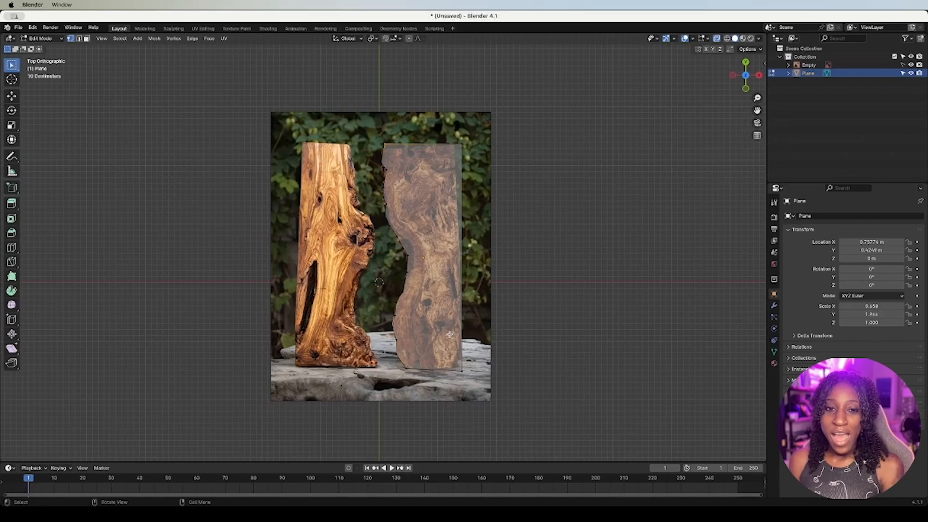
Step: Leave Edit Mode and inspect the shaped slab from the front and in perspective, ending in top view
key(Tab)
key(grave)
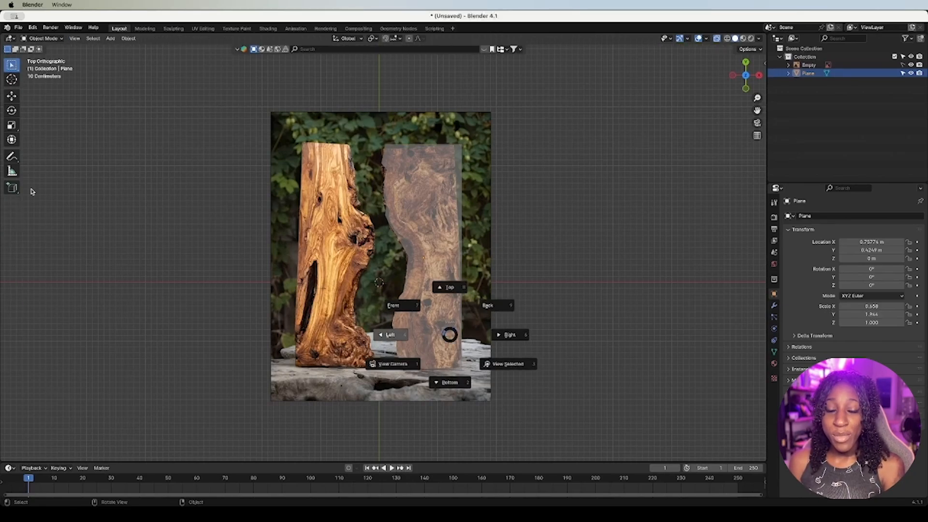
middle_drag(49, 160, 50, 162)
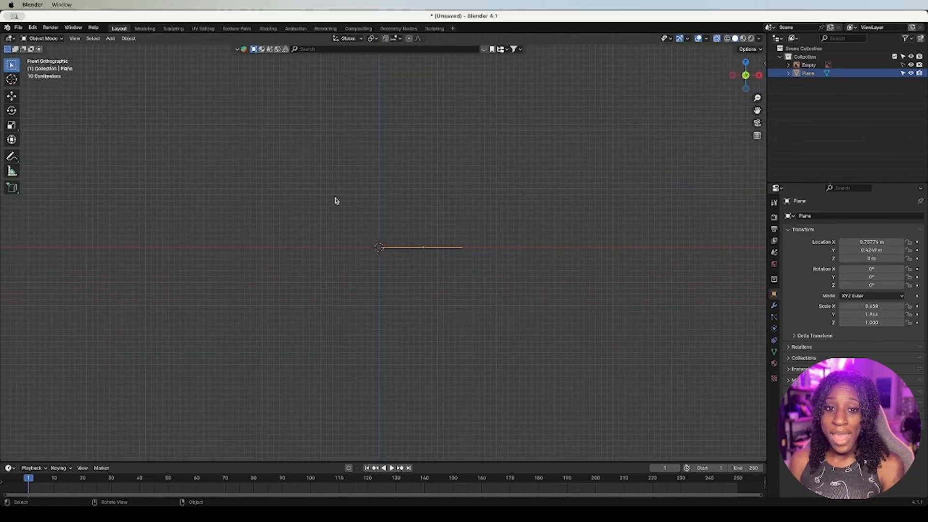
mouse_move(744, 73)
mouse_down()
mouse_move(739, 92)
mouse_move(743, 82)
mouse_up()
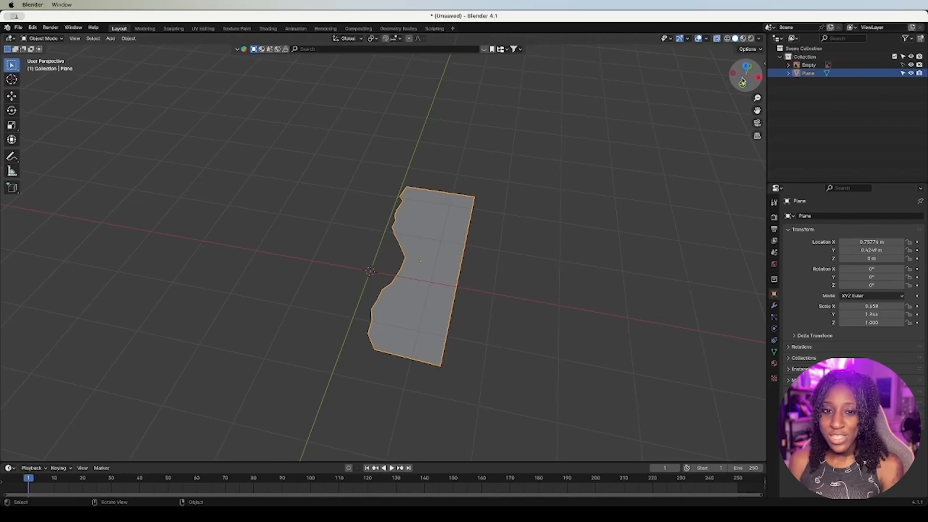
key(grave)
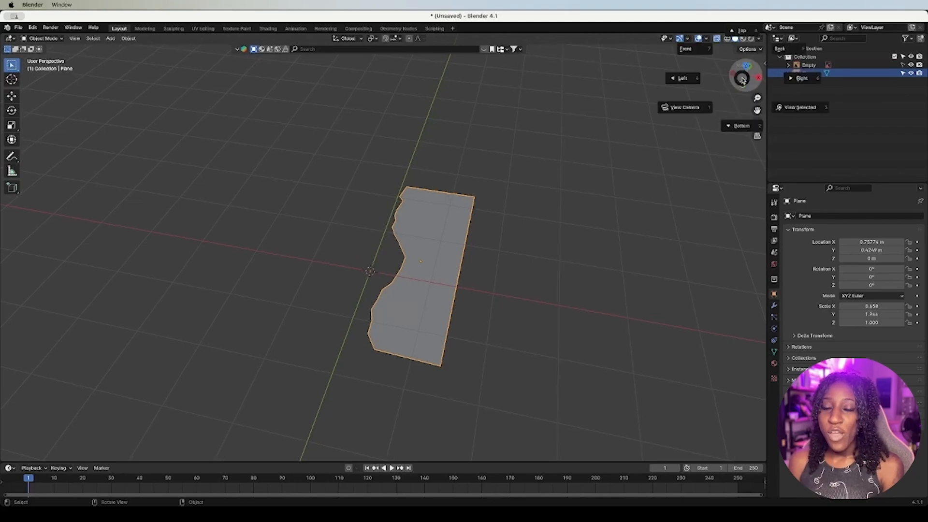
key(8)
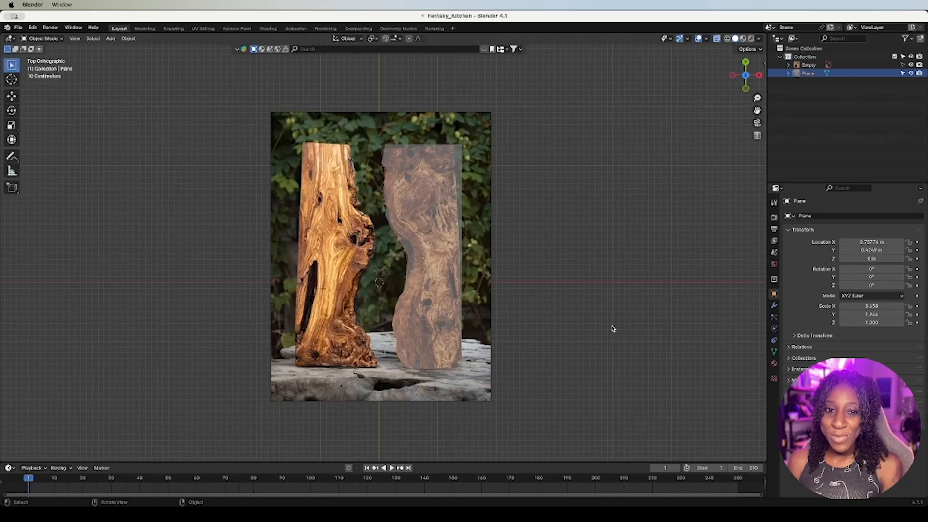
Step: Add a plane and move it along X to about -0.89 m, over the left wood slab in the reference photo
key(shift+a)
mouse_move(338, 254)
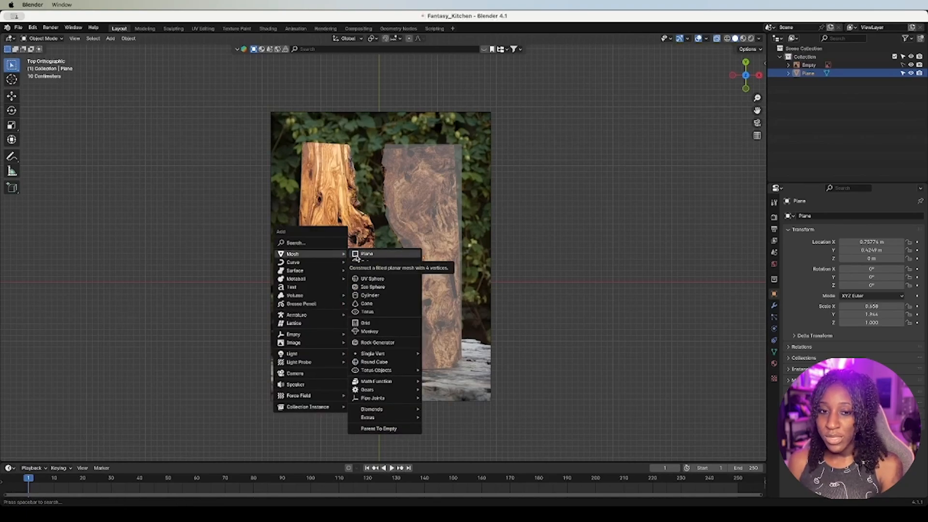
click(358, 255)
key(g)
key(x)
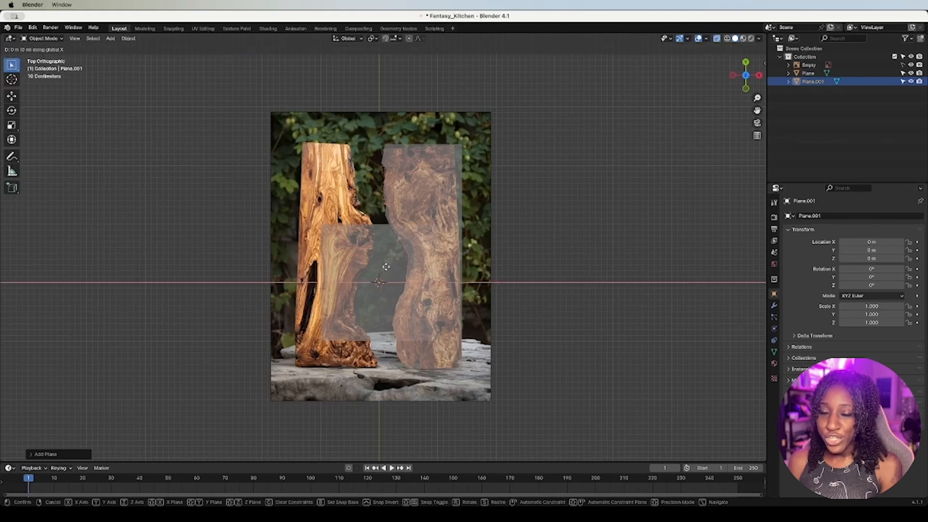
click(333, 265)
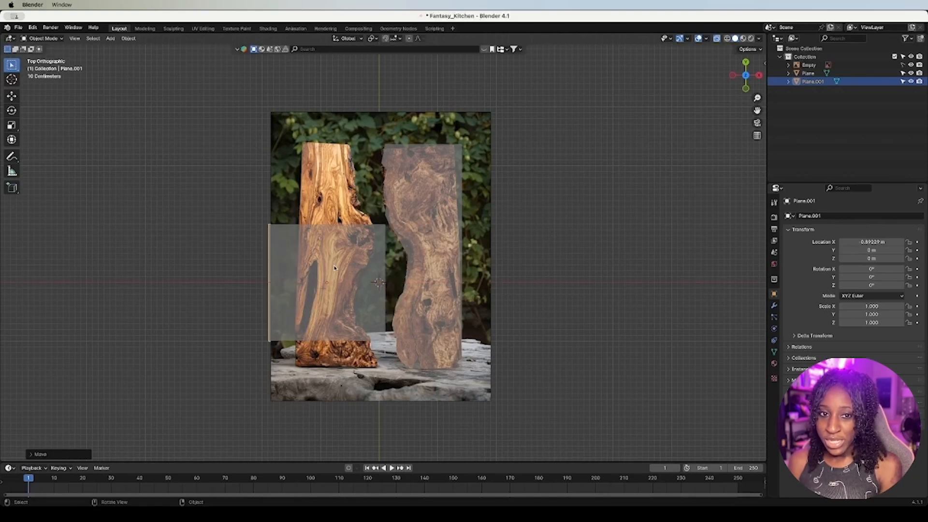
Step: Narrow the new plane along X to a scale of about 0.76
key(x)
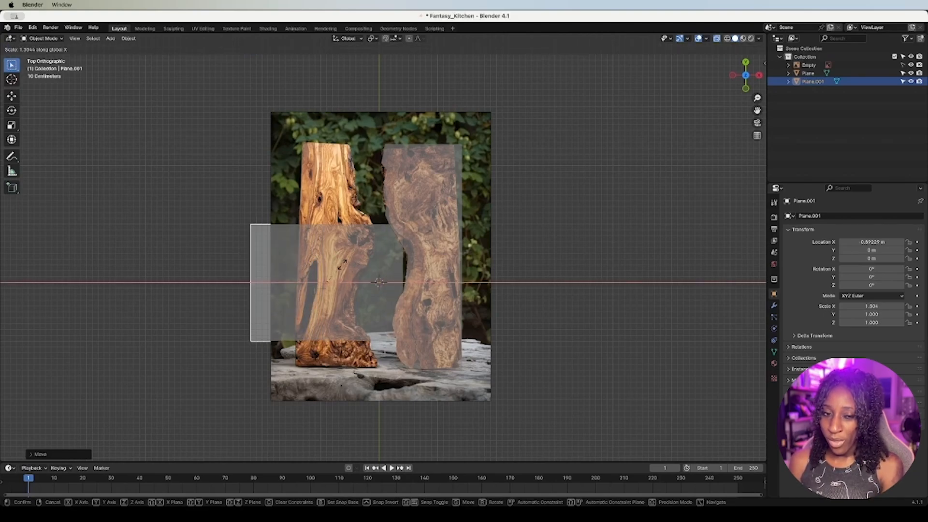
click(317, 269)
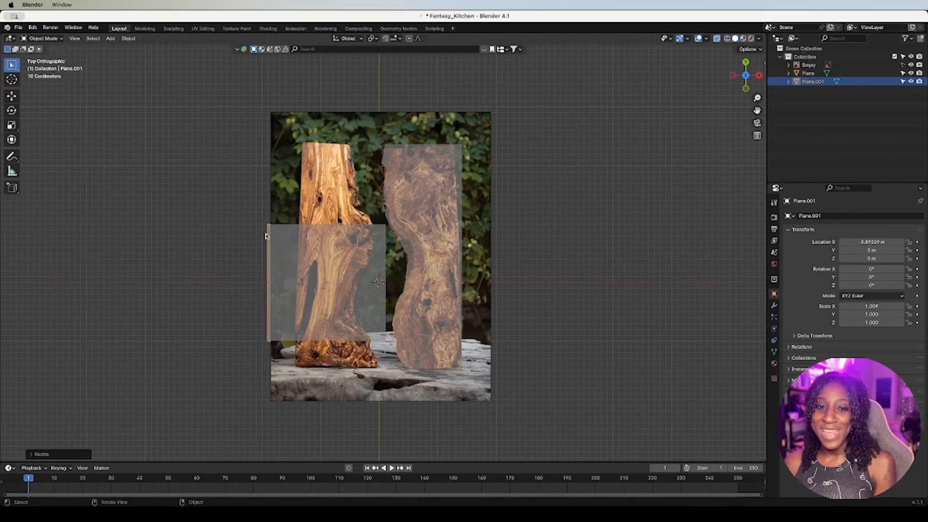
key(s)
key(x)
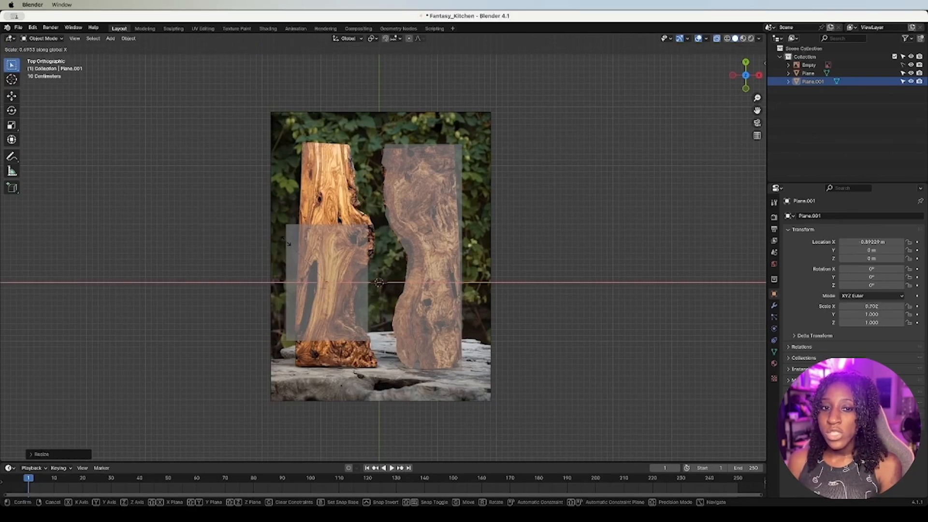
click(280, 240)
Step: Shift the new plane along X to about -0.75 m and narrow its X scale to about 0.69 to match the left slab's width
key(g)
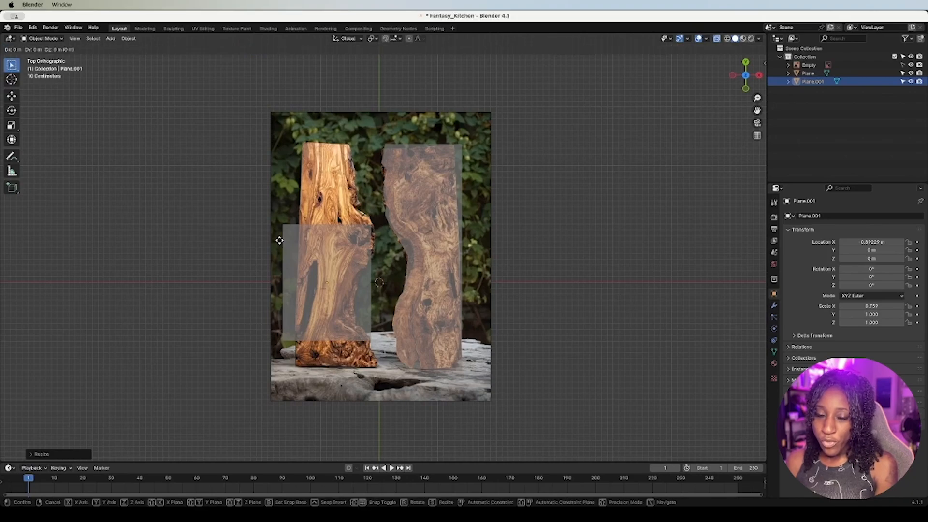
key(x)
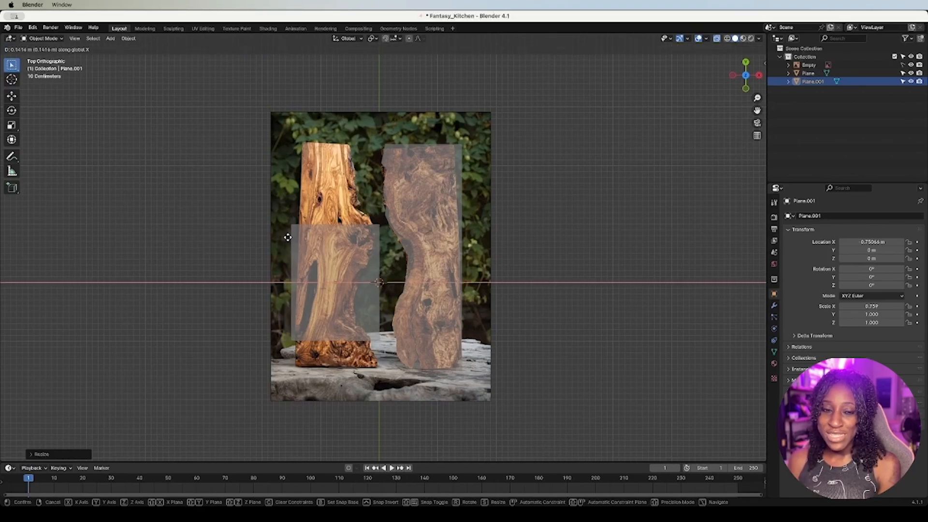
click(289, 239)
key(s)
key(x)
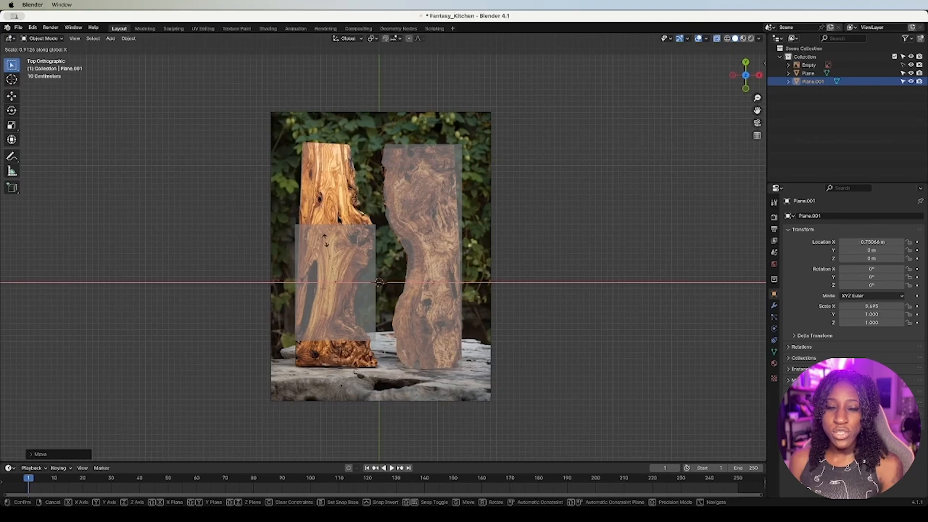
click(326, 241)
Step: Stretch the new plane along Y to a scale of about 1.87 and move it up along Y to about 0.42 m
key(s)
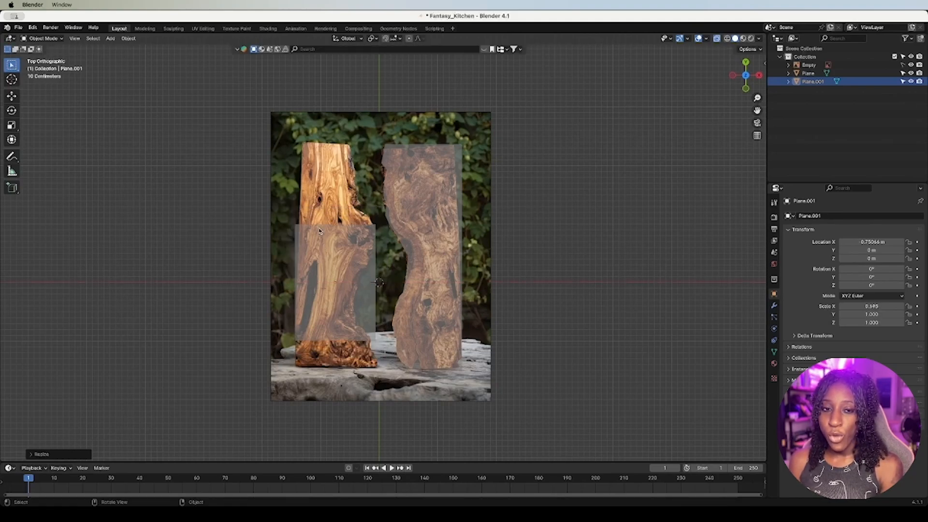
key(y)
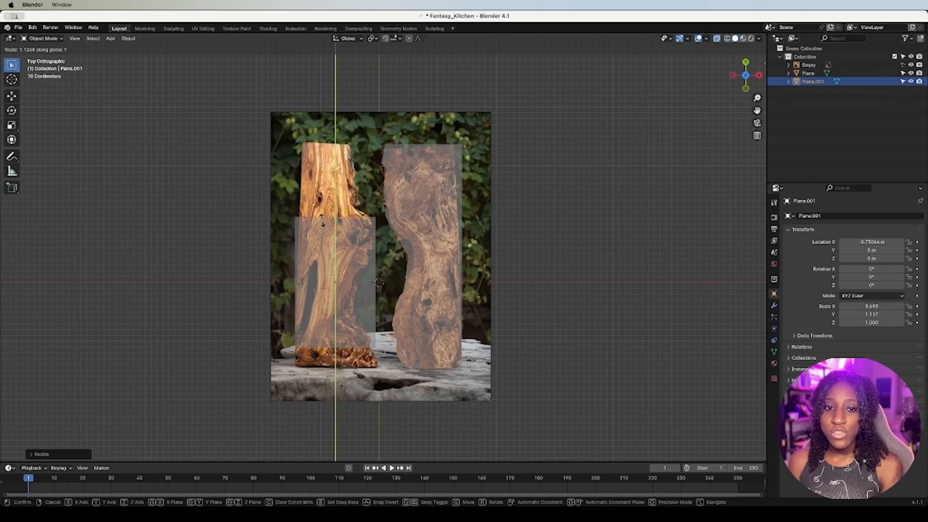
click(312, 182)
key(g)
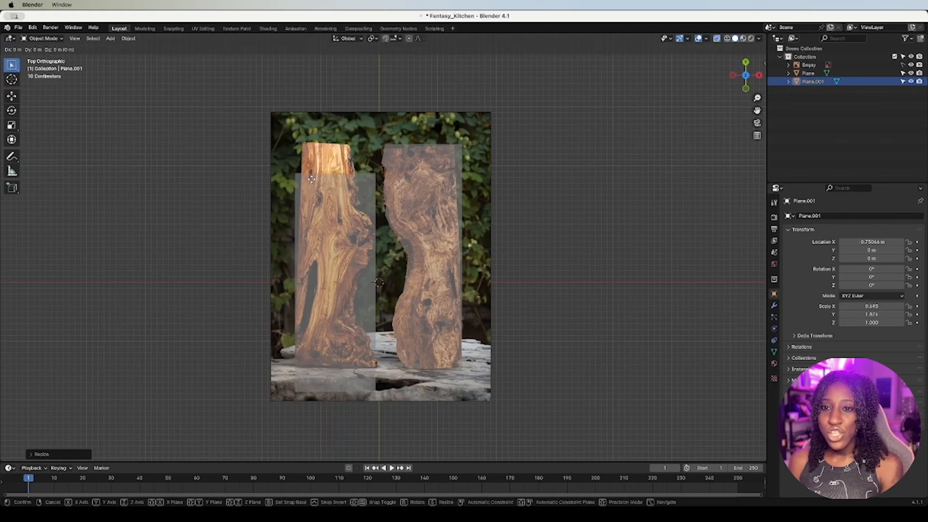
key(y)
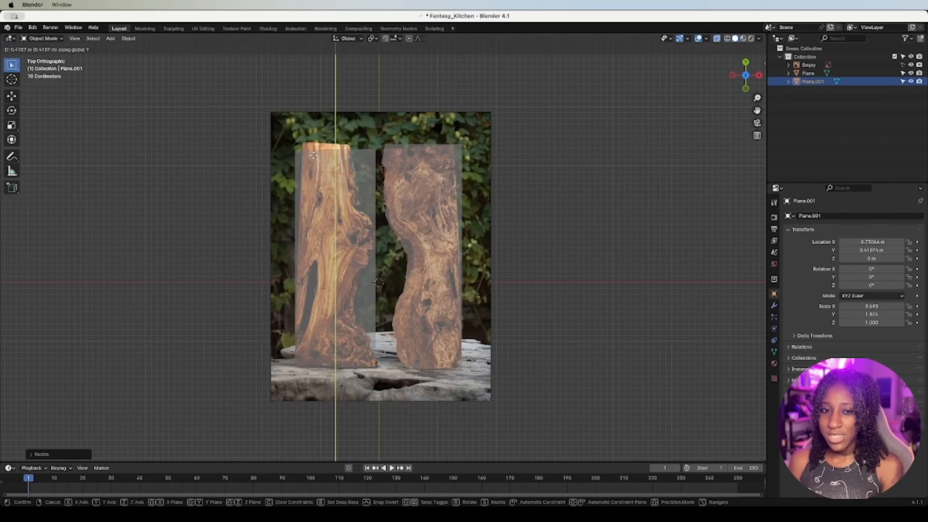
click(313, 156)
Step: Fine-tune the new plane to a Y location of about 0.47 m and a Y scale of about 1.93, matching the left slab's height
key(s)
key(y)
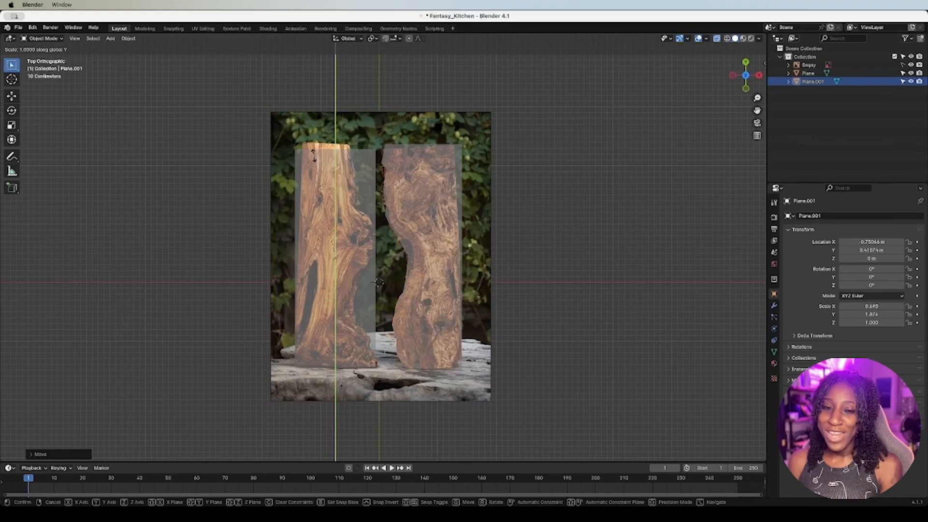
click(308, 151)
key(g)
key(y)
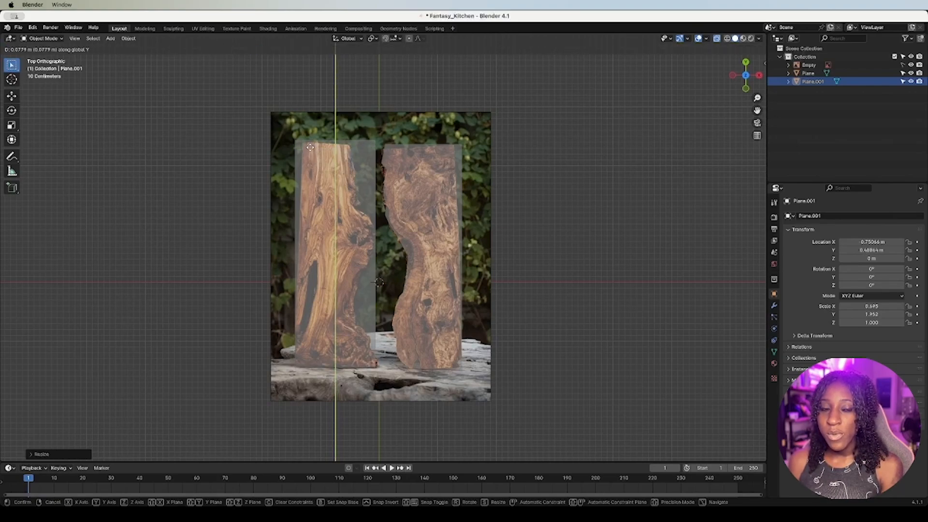
click(311, 151)
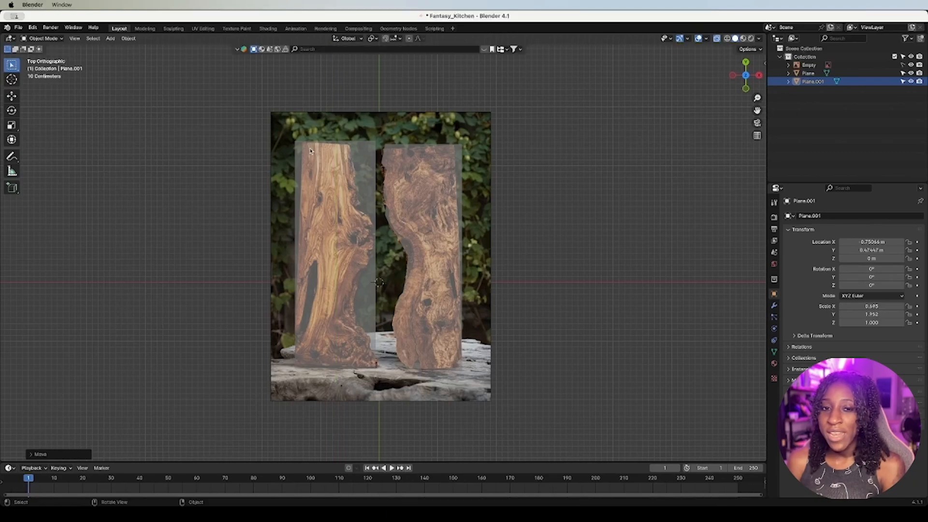
key(s)
key(y)
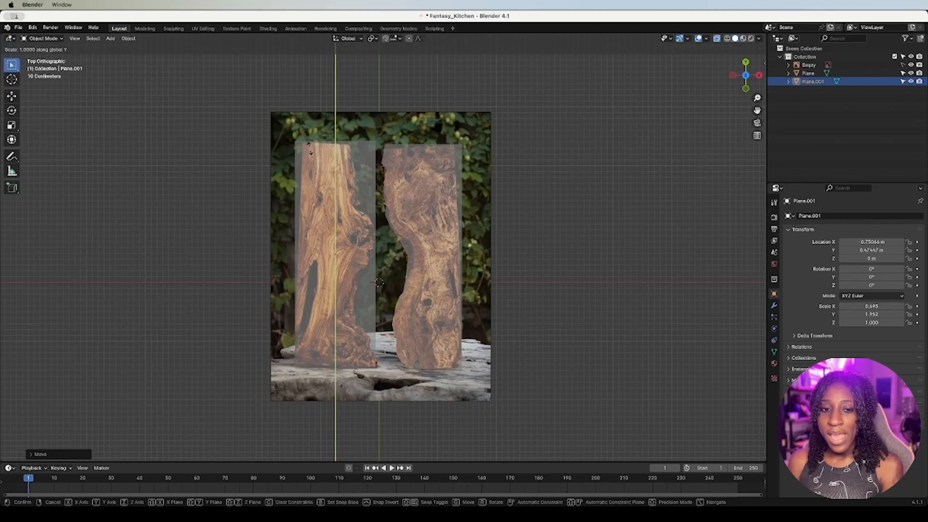
click(310, 151)
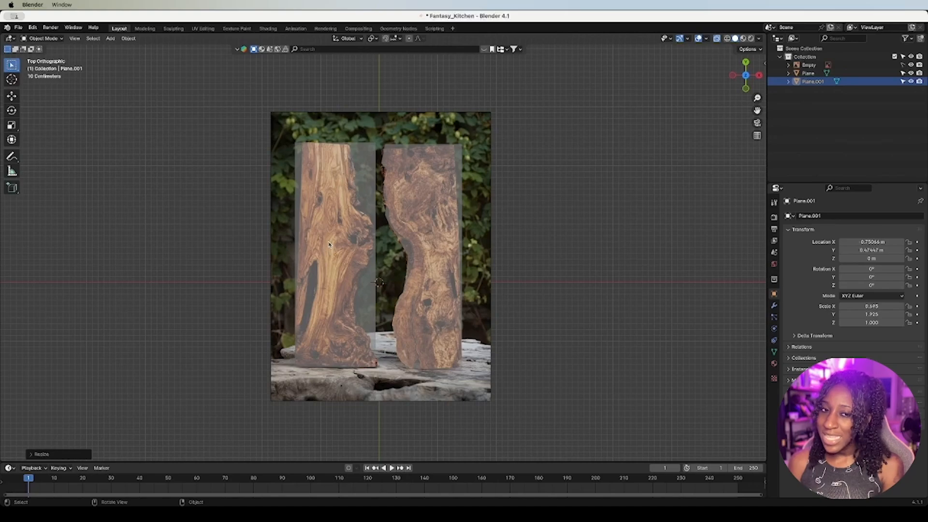
Step: Select the new plane's right edge in Edit Mode and subdivide it three times
key(Tab)
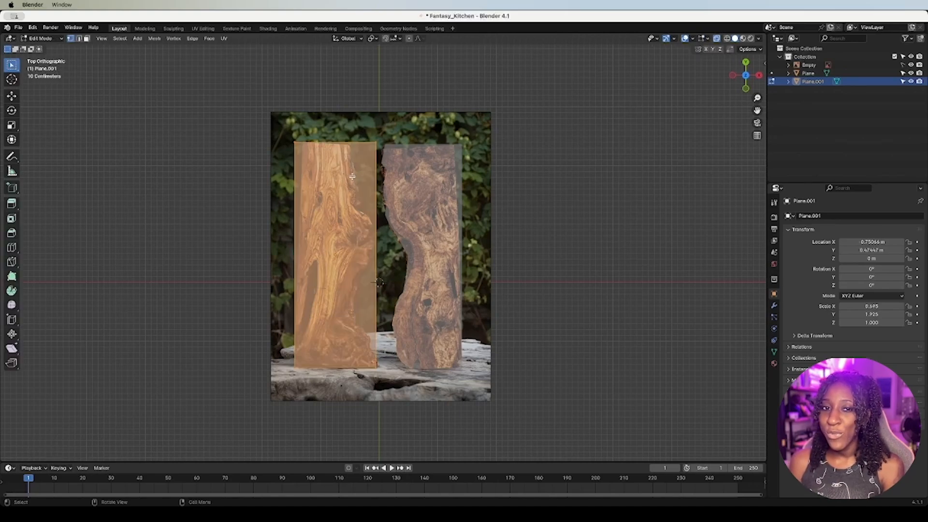
click(386, 388)
right_click(378, 235)
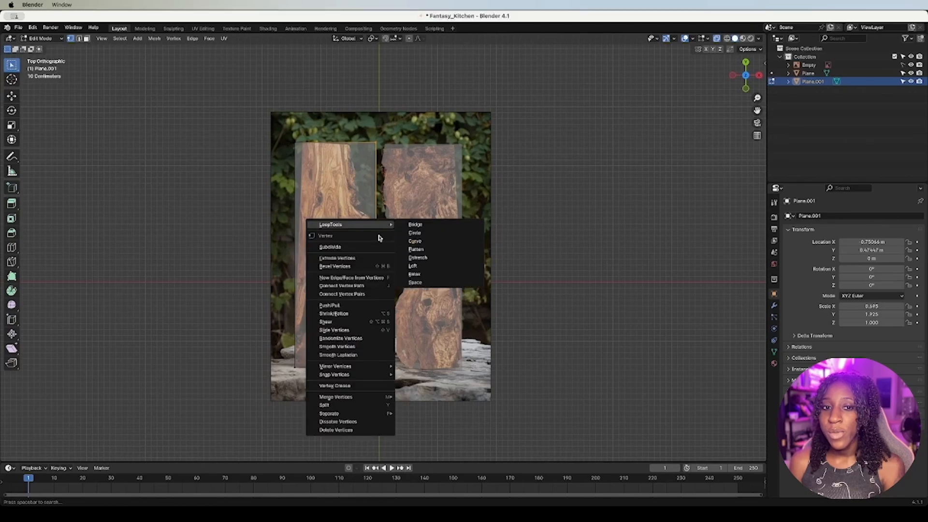
click(374, 244)
right_click(375, 240)
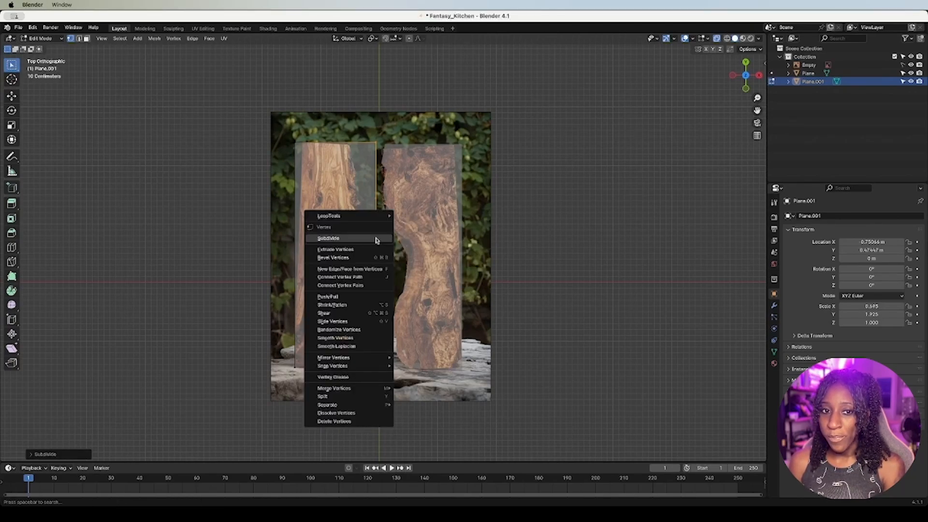
click(375, 238)
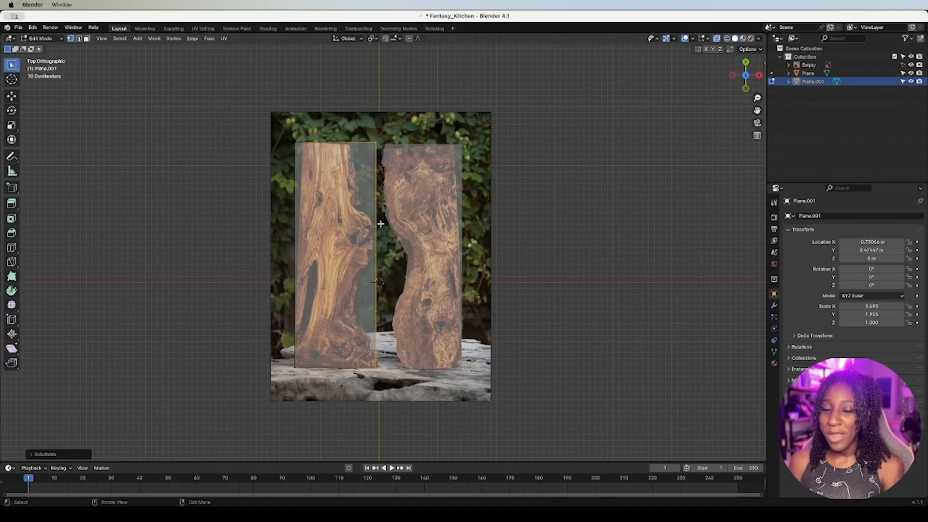
right_click(376, 182)
click(377, 181)
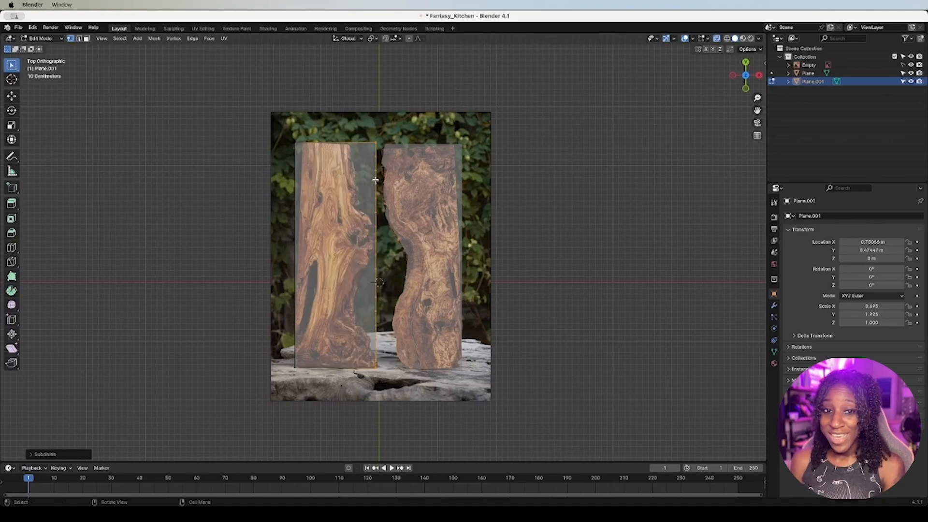
Step: Pull the two right-edge vertices just below the top-right corner inward onto the left slab's outline
key(b)
drag(372, 155, 382, 164)
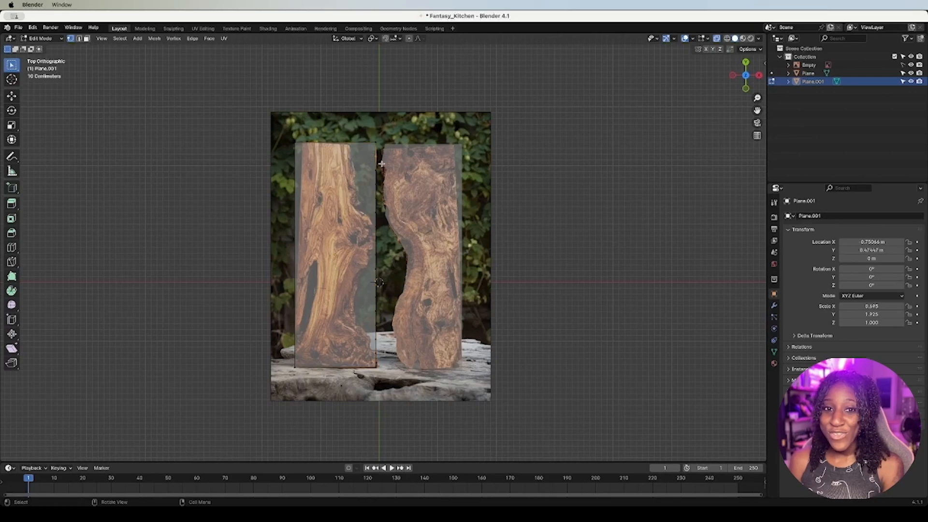
key(g)
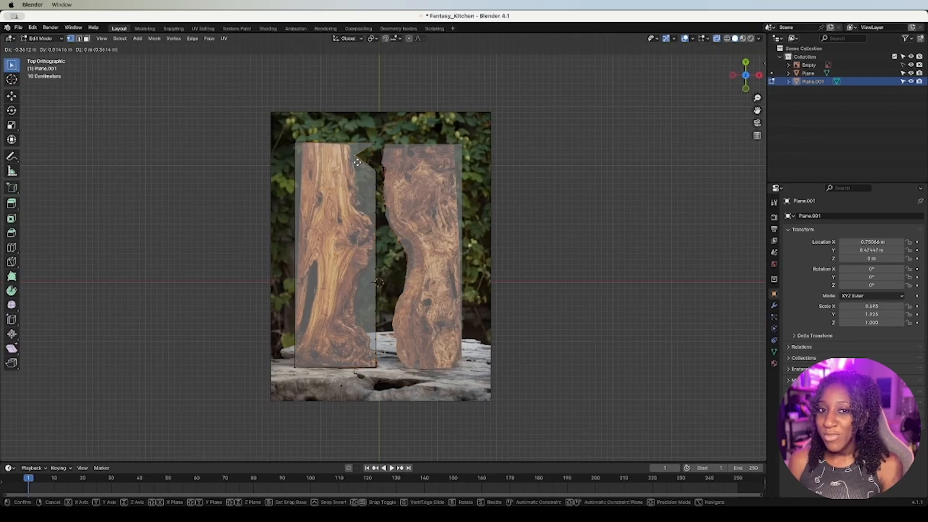
click(355, 162)
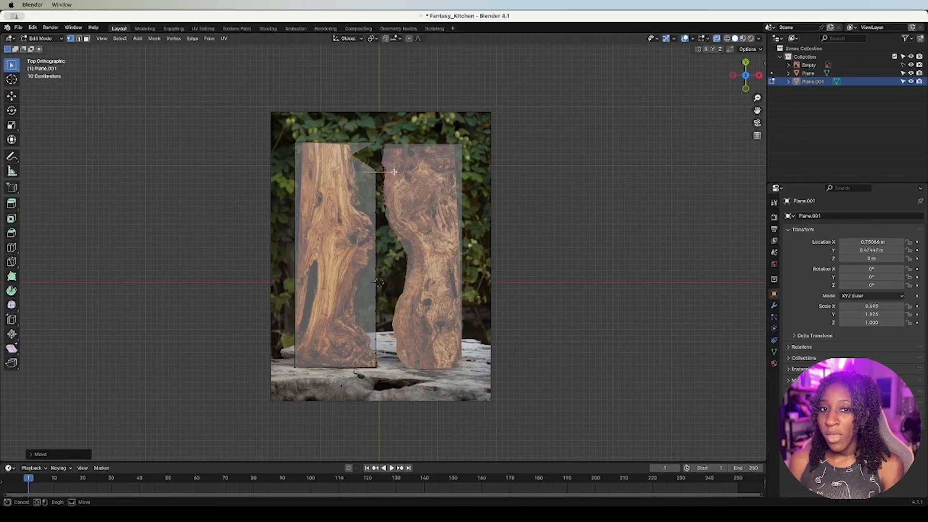
drag(371, 166, 381, 179)
key(g)
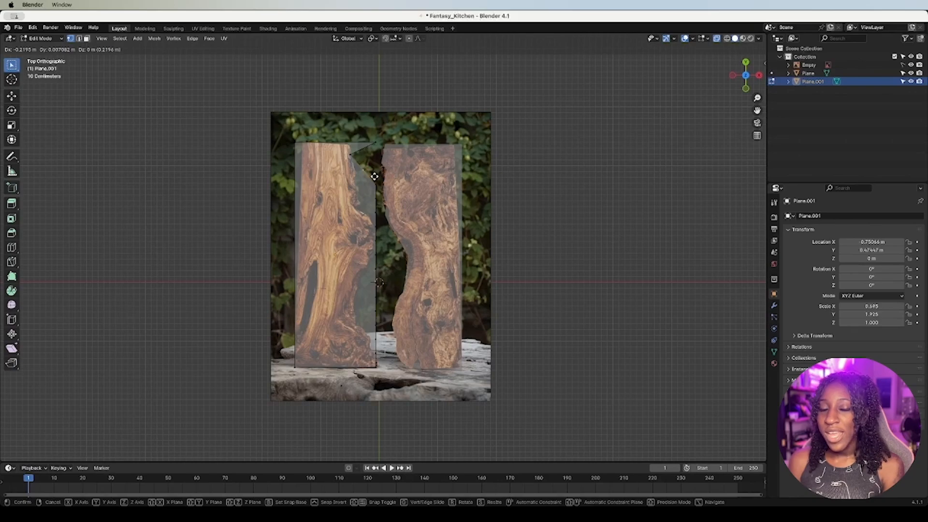
click(382, 188)
Step: Move the next two right-edge vertices down the side inward to follow the slab's outline above its bulge
key(g)
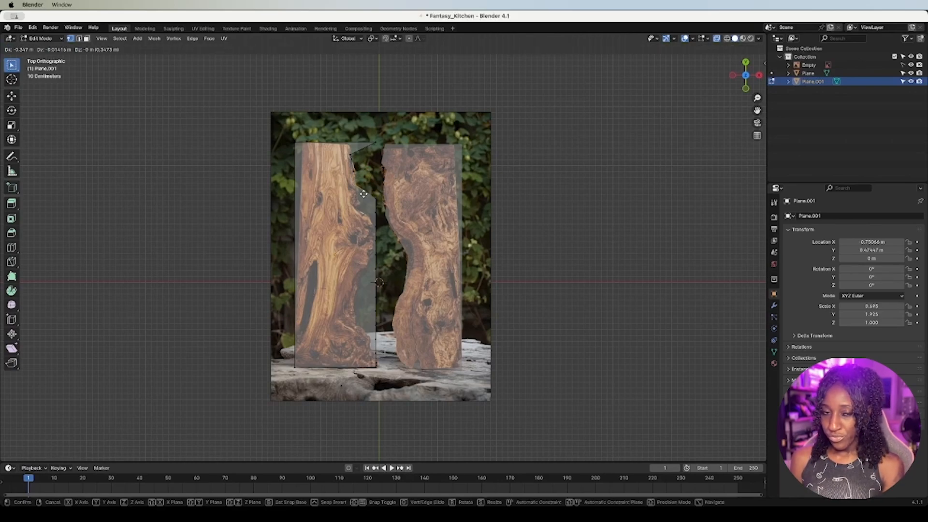
click(371, 190)
key(g)
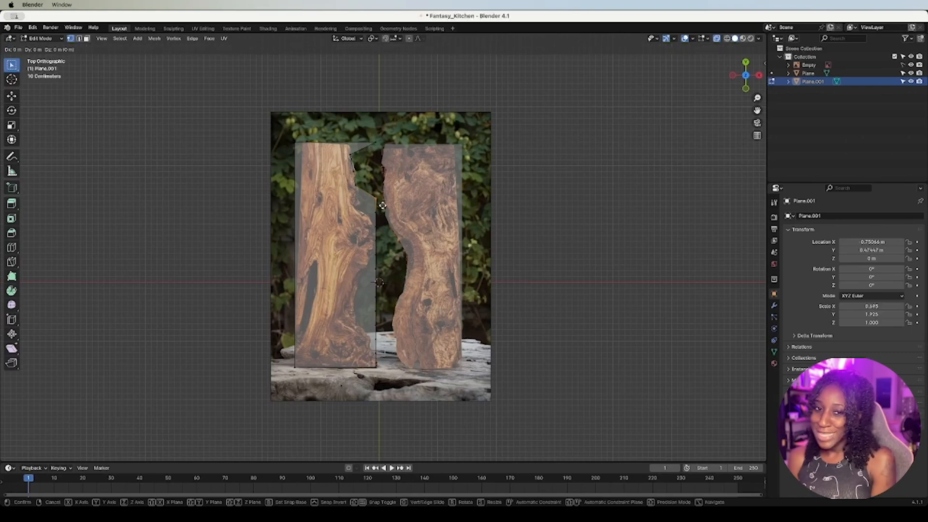
click(363, 203)
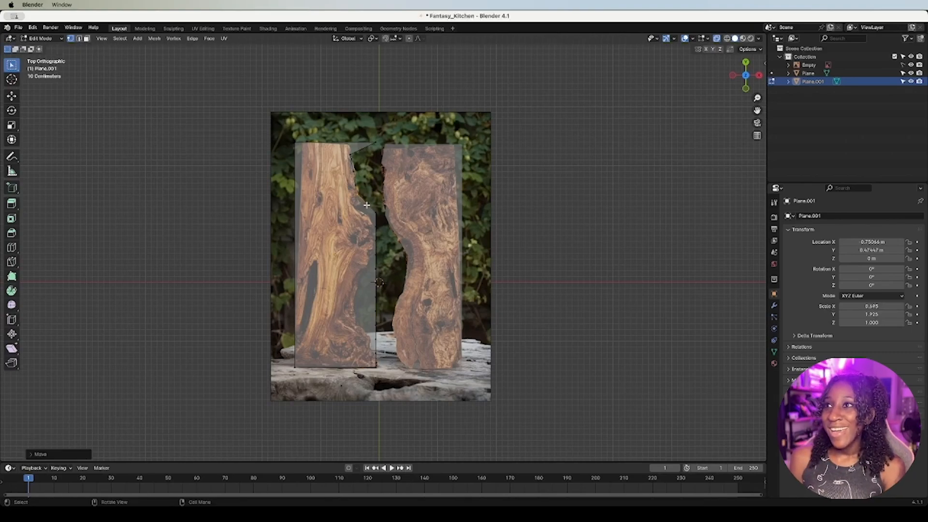
Step: Subdivide the right edge just above the left slab's bulge and move its vertices inward into the notch of the outline
key(g)
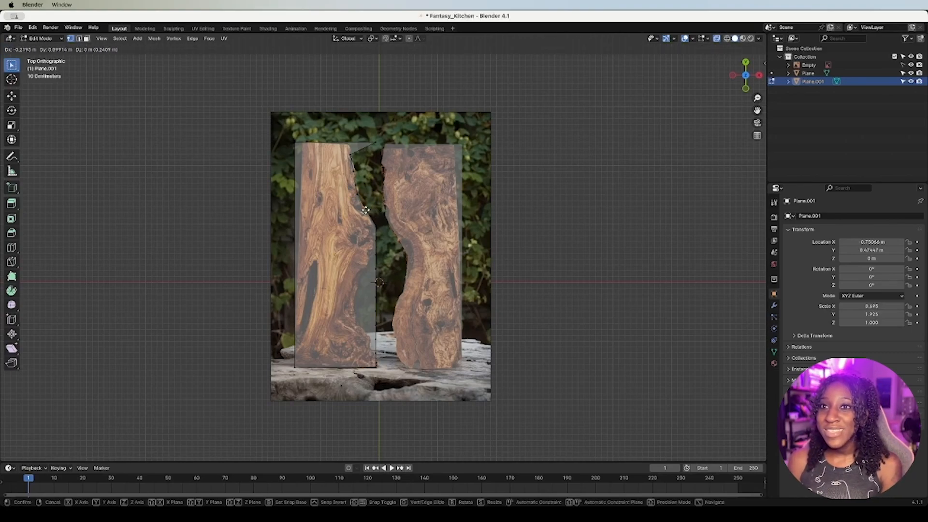
click(368, 208)
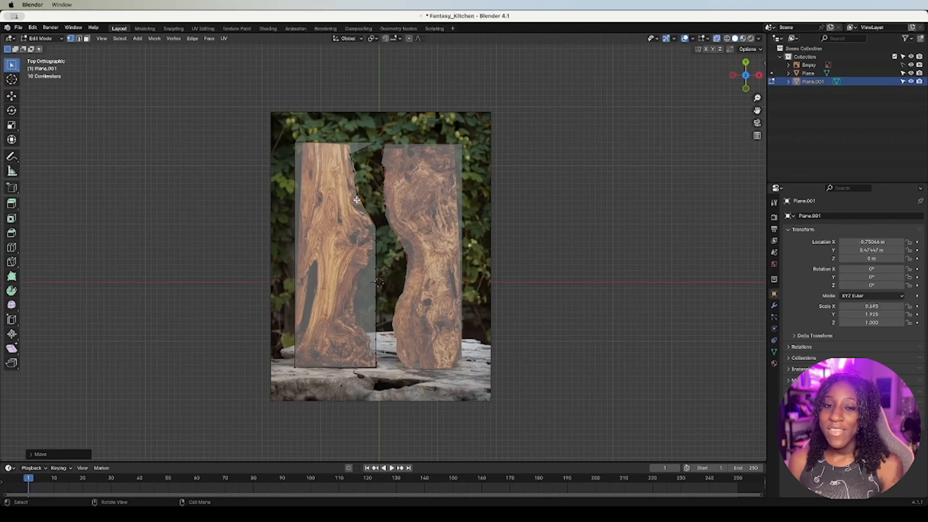
right_click(366, 213)
click(361, 213)
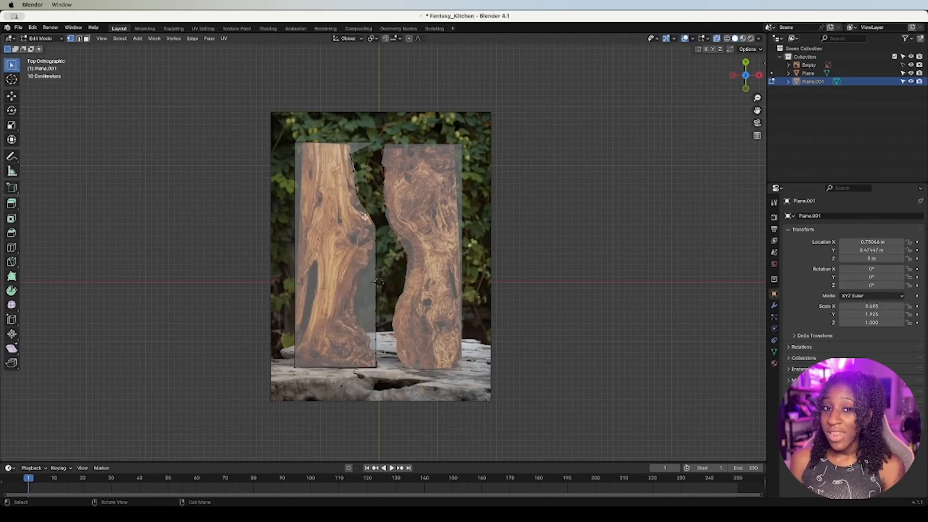
key(g)
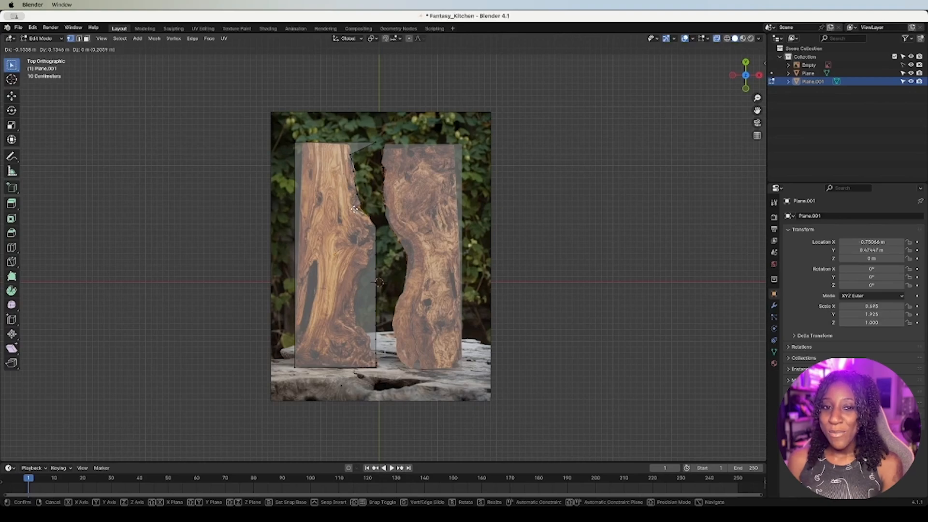
click(382, 218)
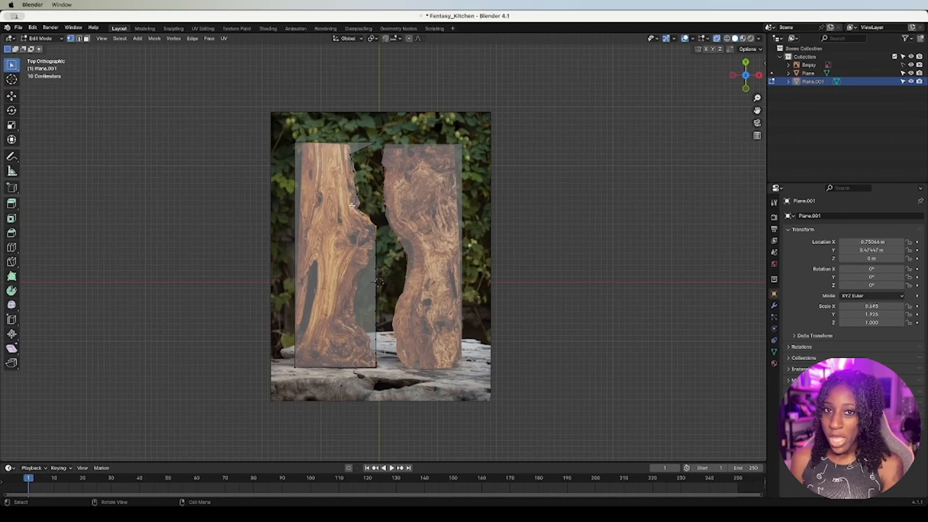
Step: Subdivide the edge between the notch and the bulge and move the new vertex onto the bulge's rounded upper outline
right_click(375, 219)
click(375, 220)
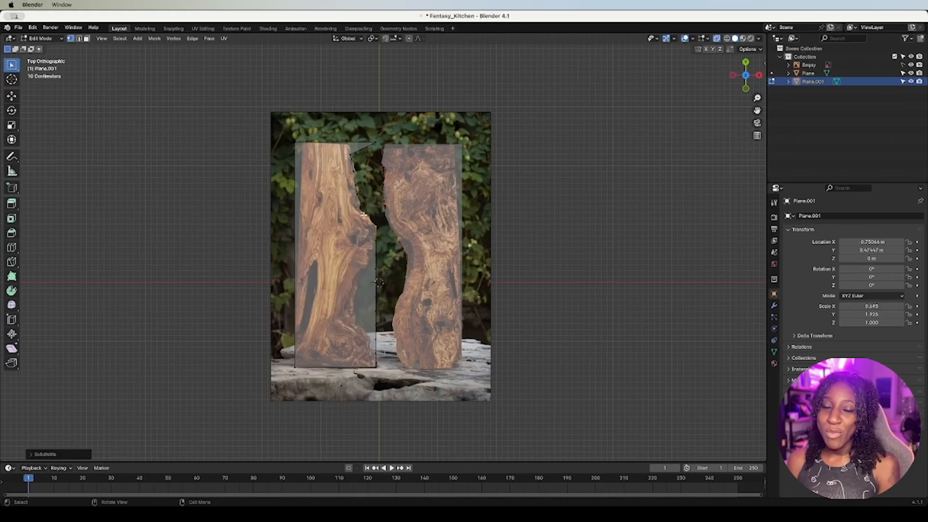
drag(363, 214, 370, 222)
key(g)
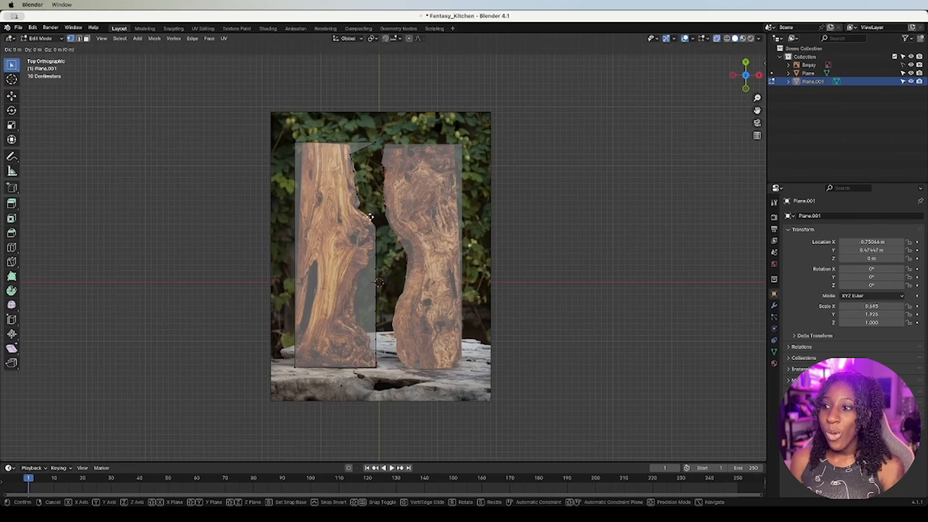
click(370, 213)
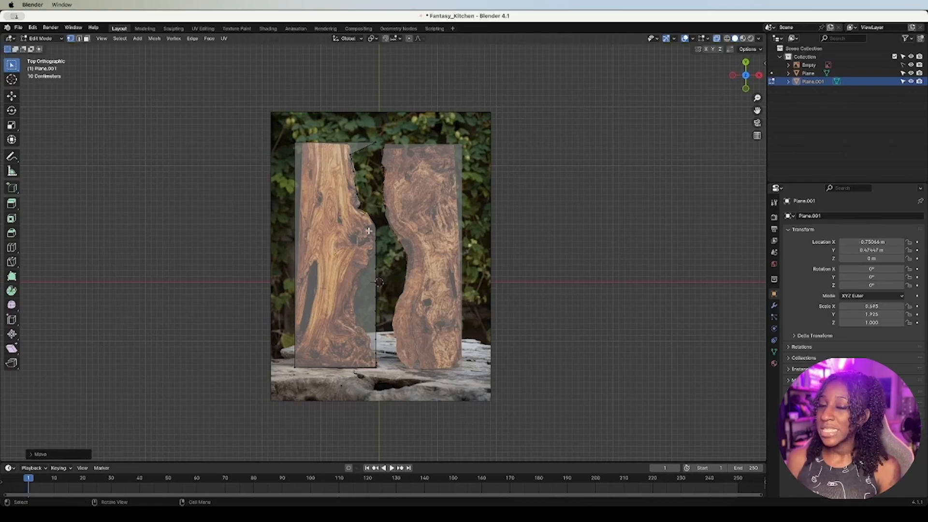
Step: Pull the vertex below the bulge inward, subdivide the edge along the bulge and fit the new vertex to the slab's outline
key(g)
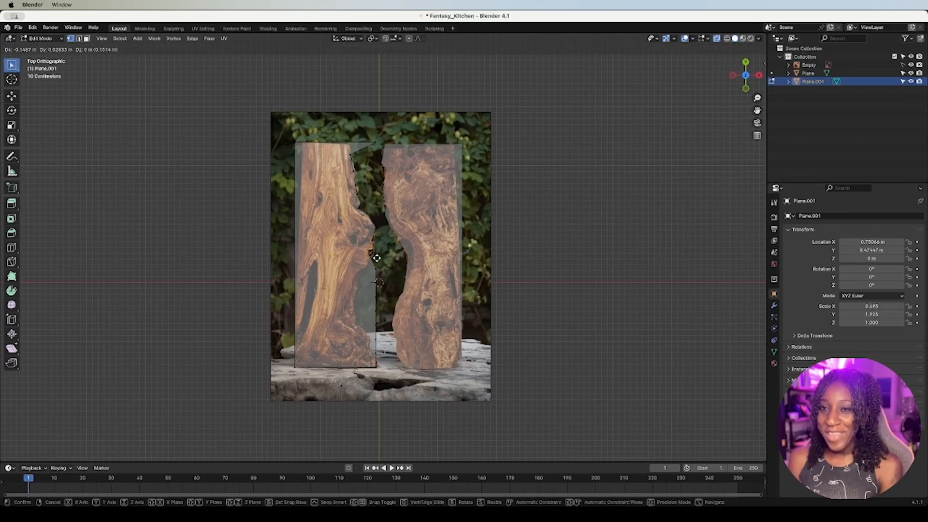
click(375, 258)
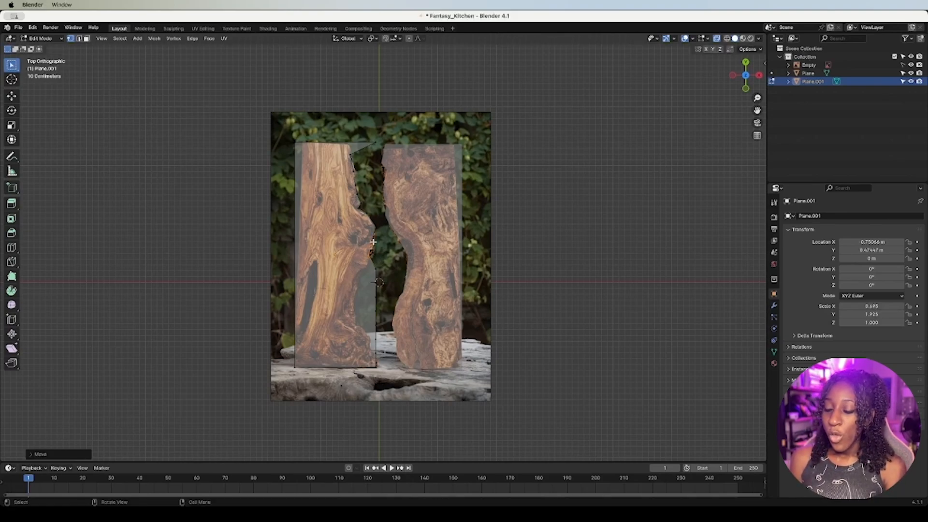
drag(370, 220, 378, 262)
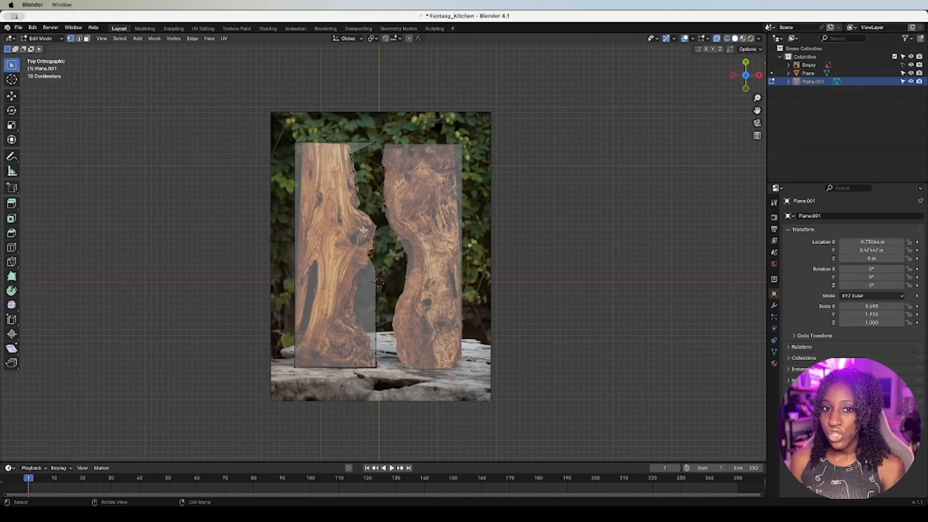
drag(373, 214, 378, 248)
right_click(372, 240)
click(372, 240)
key(g)
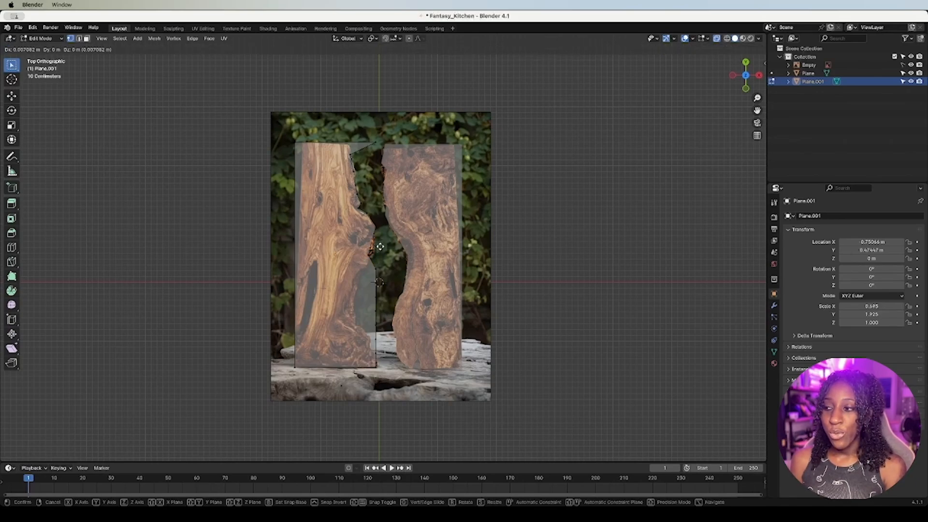
click(382, 253)
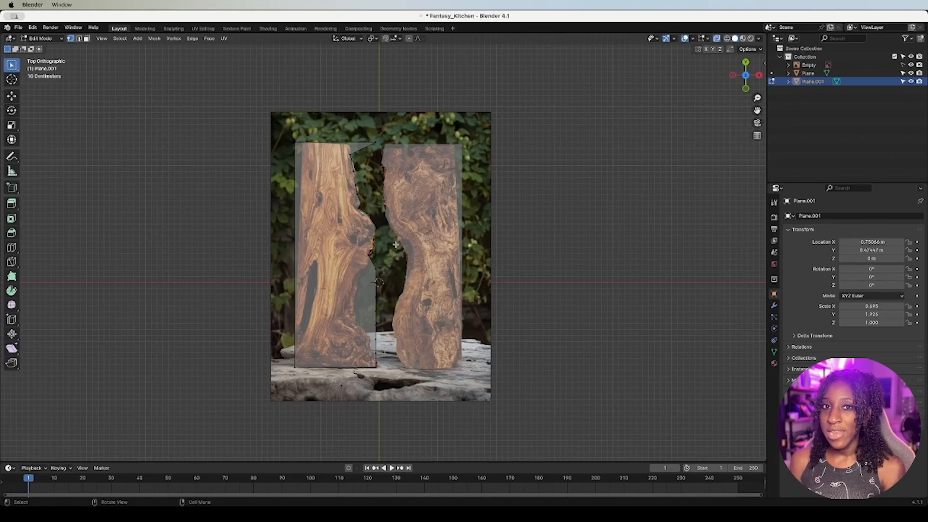
Step: Nudge the bulge vertex, subdivide the short edge at the bulge's lower side again and adjust the new vertex to the outline
key(g)
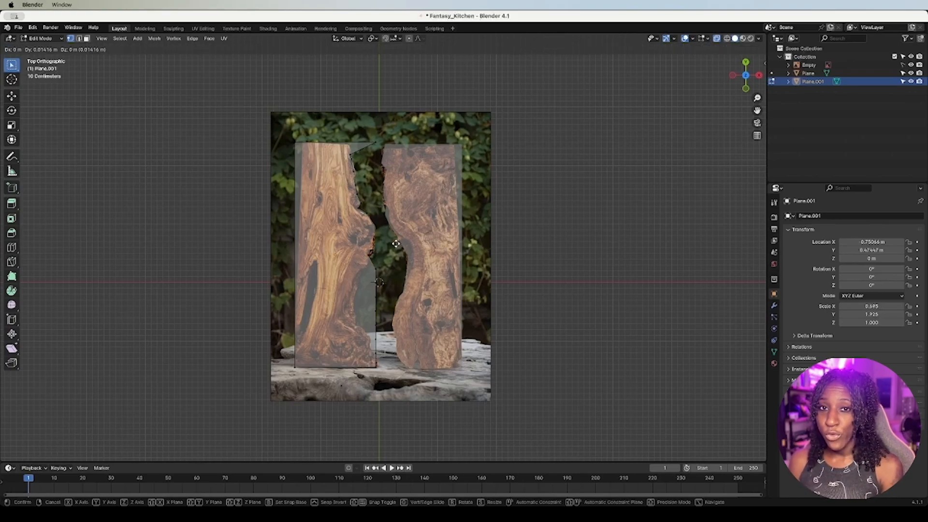
click(397, 245)
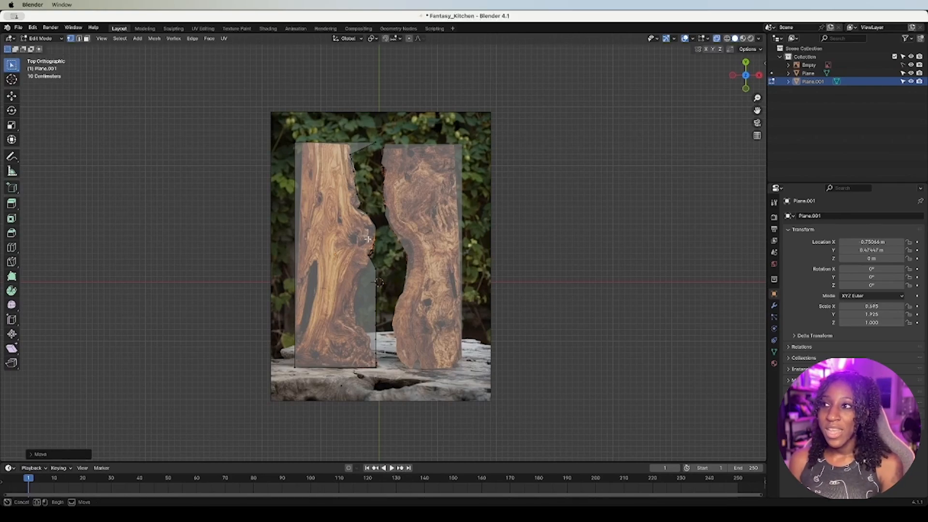
right_click(370, 246)
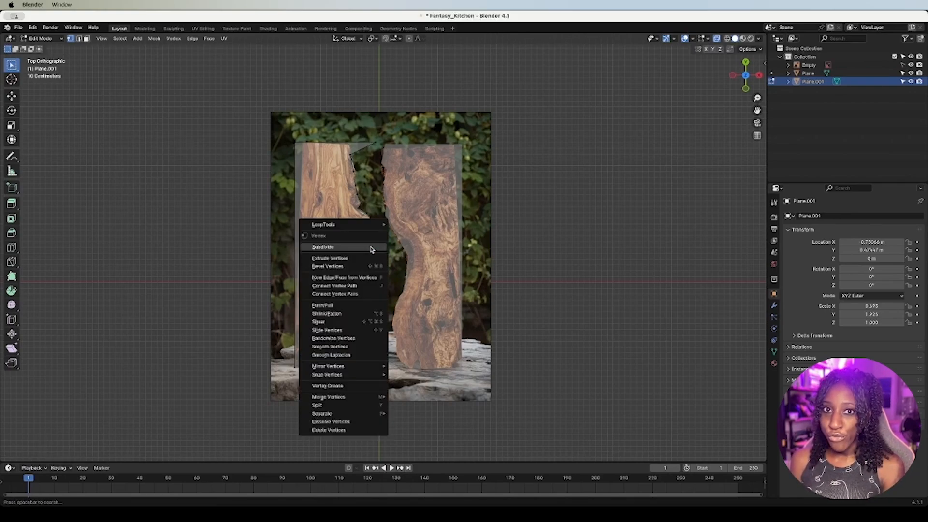
click(370, 248)
drag(370, 246, 377, 251)
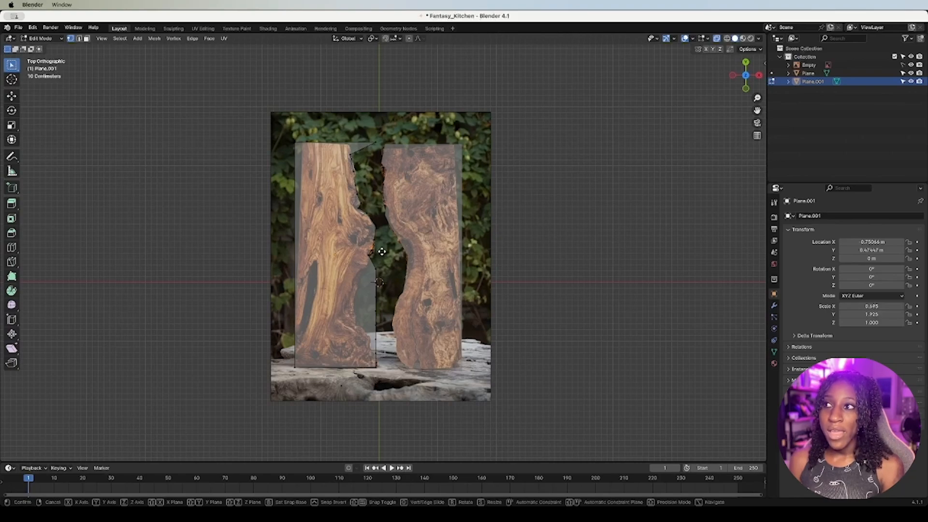
key(g)
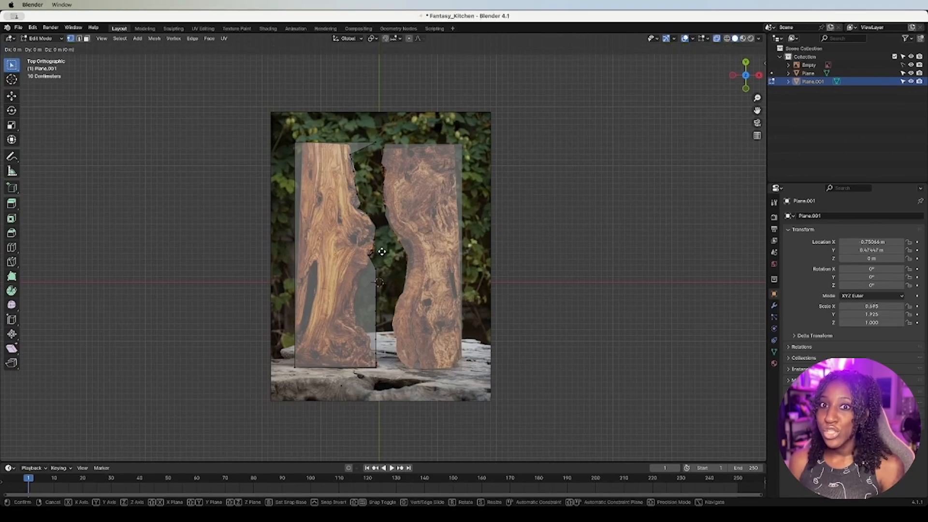
click(383, 254)
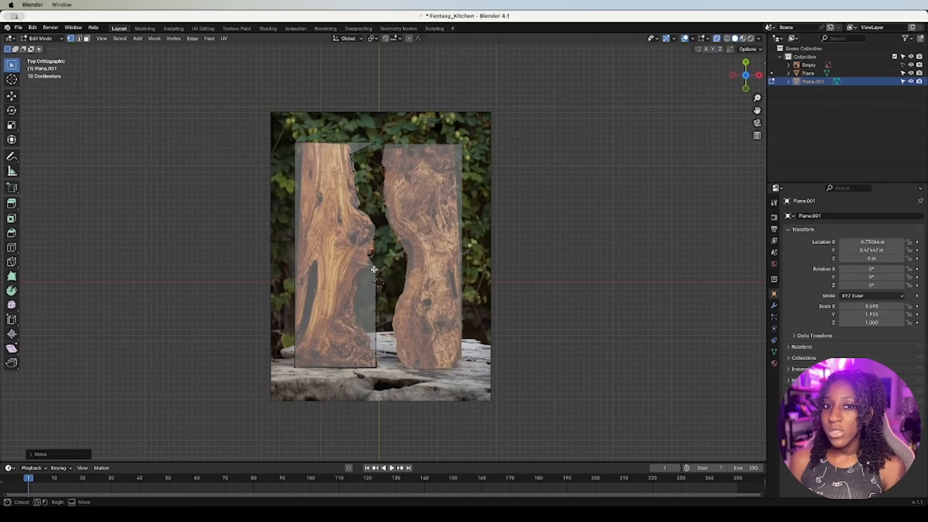
Step: Move the next two right-edge vertices beneath the bulge inward to follow the slab's tapering side
click(381, 271)
key(g)
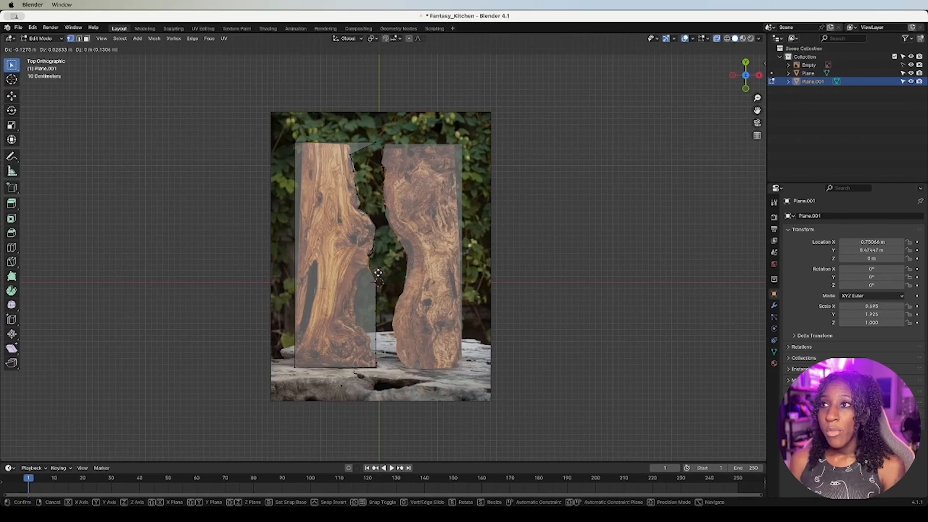
click(377, 279)
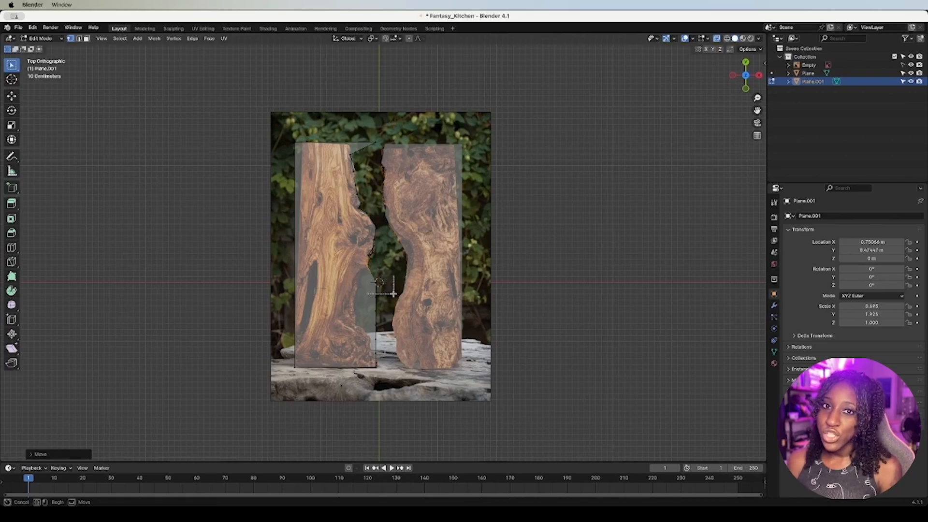
click(378, 281)
key(g)
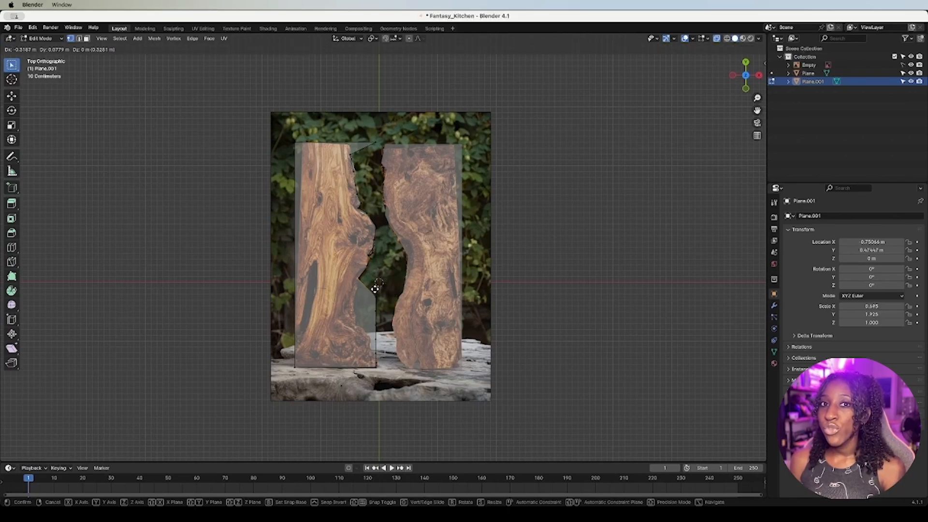
click(377, 290)
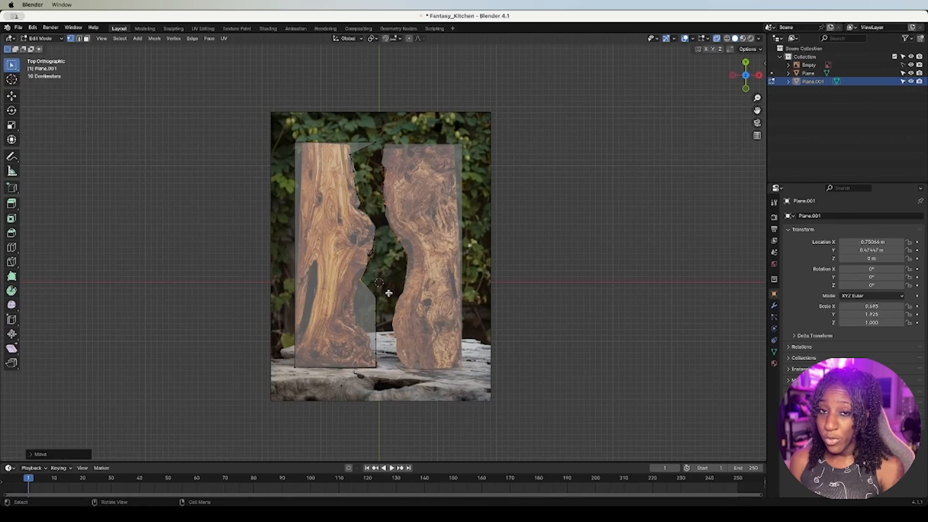
Step: Move the right-edge vertices at the slab's narrow waist inward, subdivide the edge there and position the new vertex on the outline
key(g)
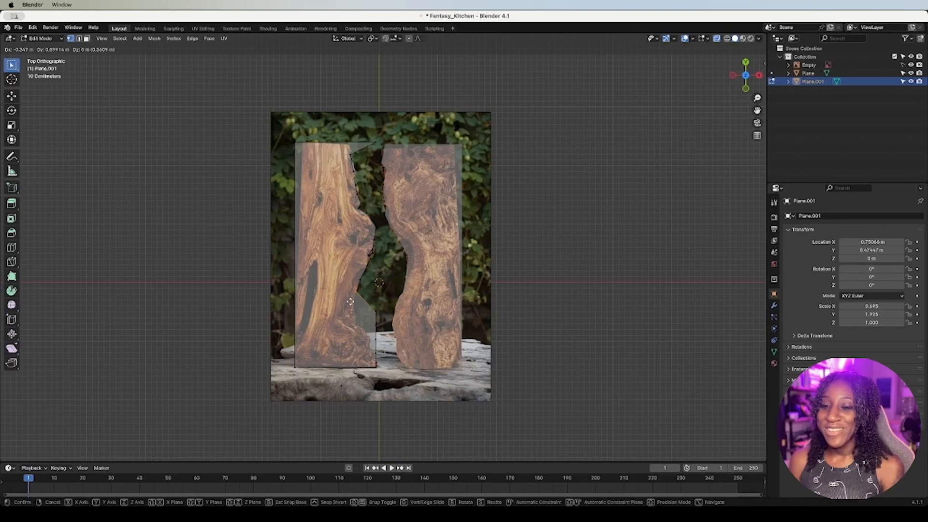
click(346, 304)
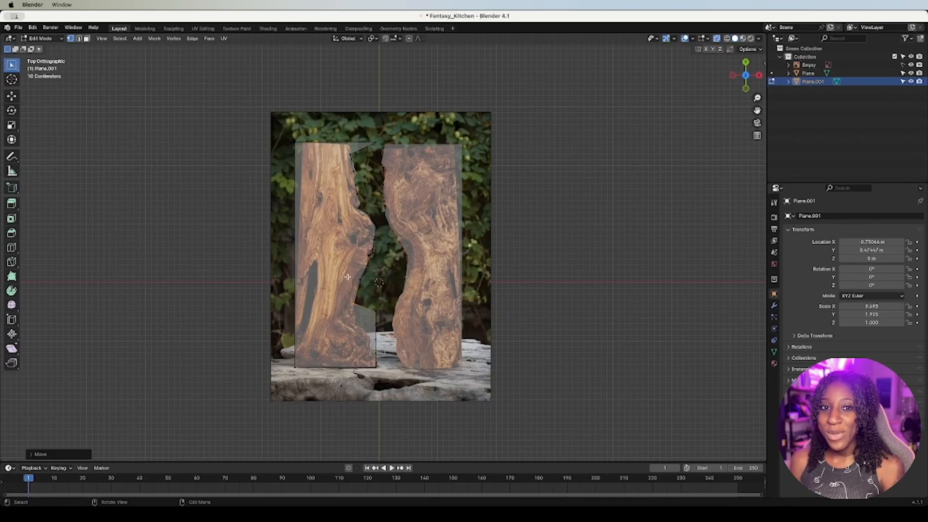
click(364, 308)
right_click(355, 293)
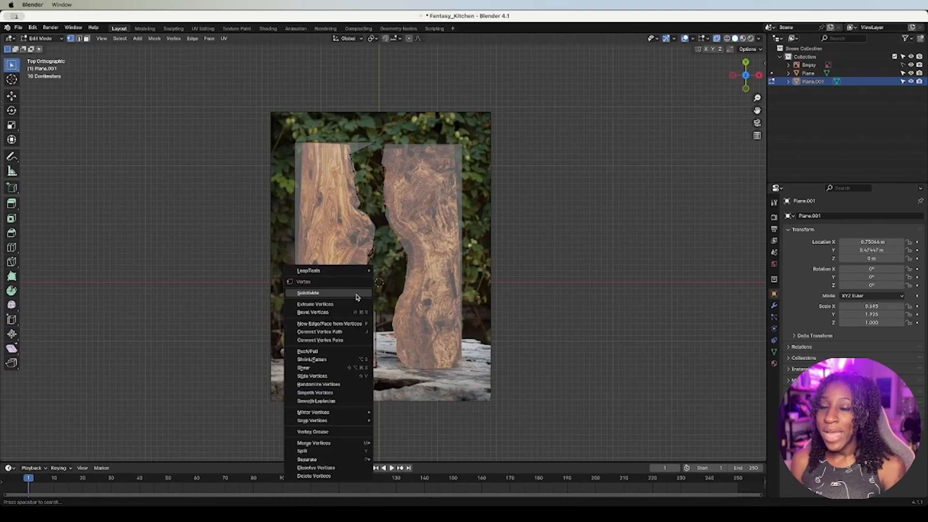
click(361, 296)
key(g)
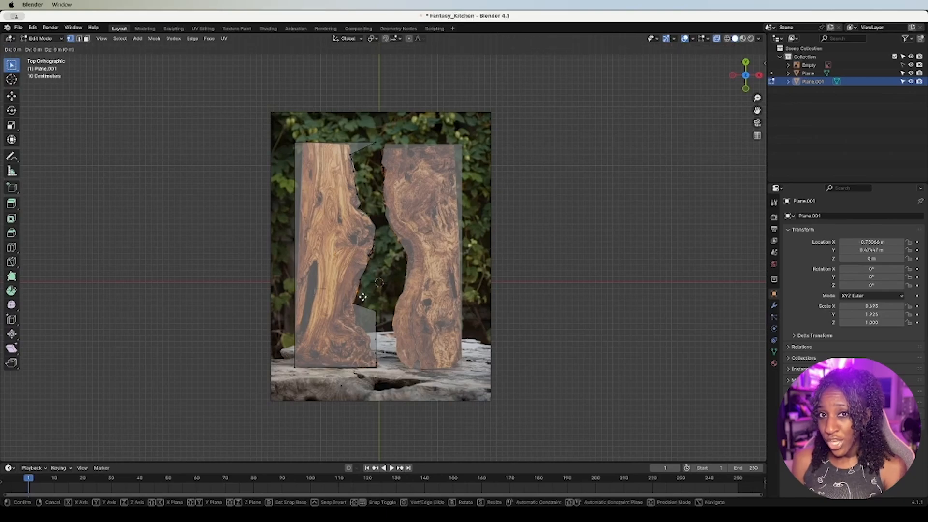
click(362, 300)
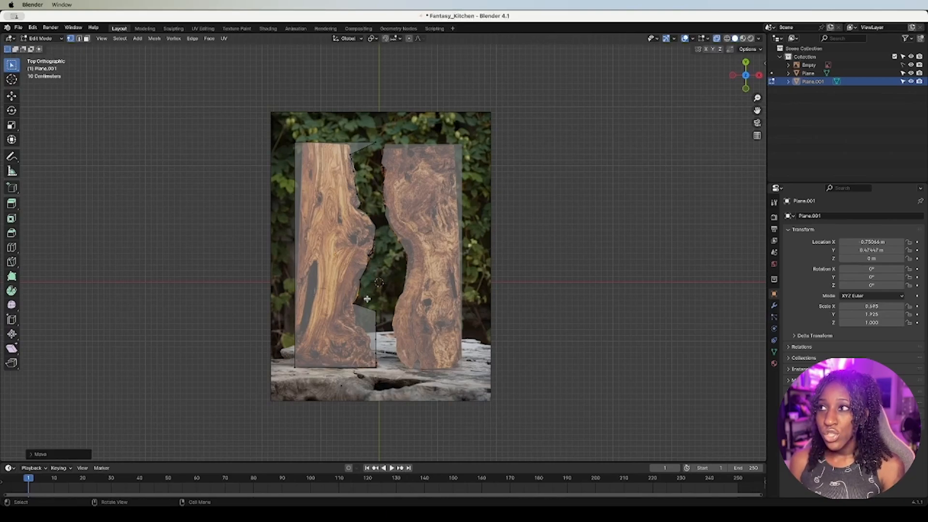
Step: Move the remaining right-edge vertices below the waist inward to follow the slab's flare toward its base
drag(370, 299, 390, 322)
key(g)
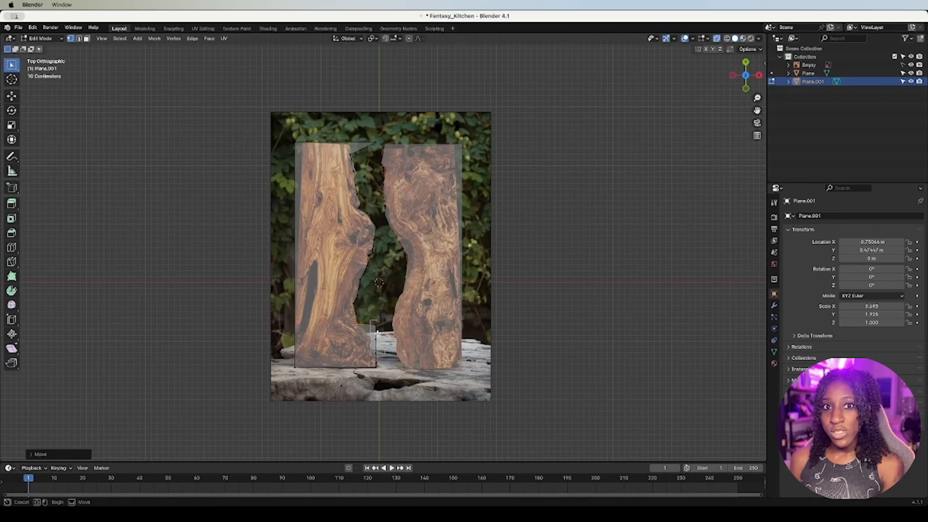
drag(379, 332, 370, 337)
key(Escape)
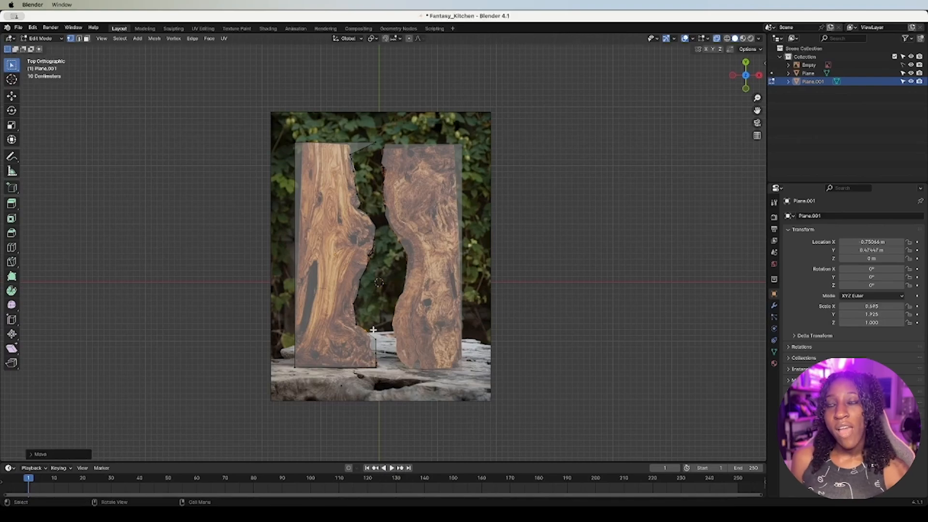
key(g)
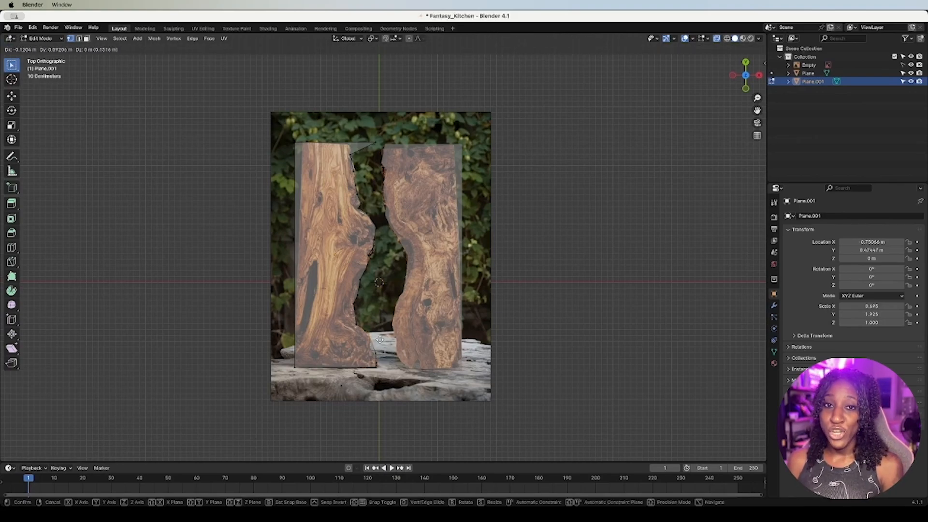
click(371, 334)
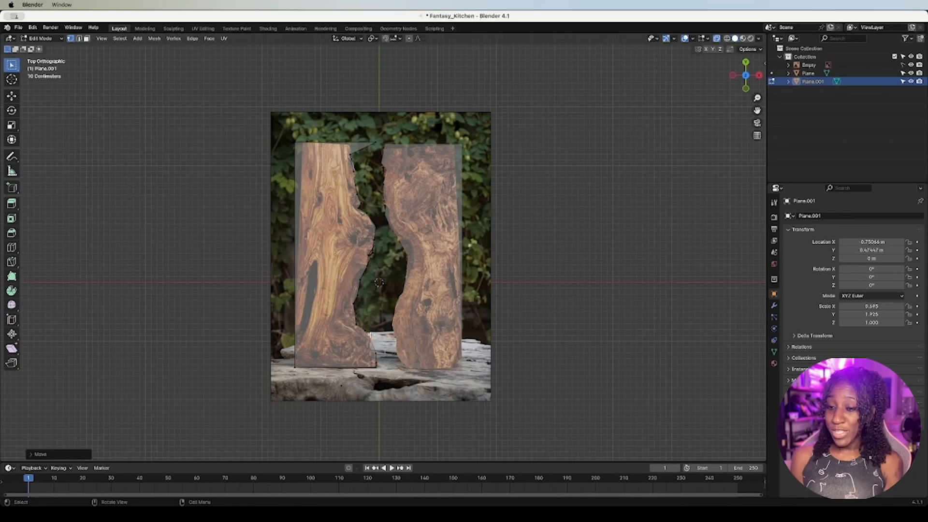
Step: Subdivide the left slab's right edge just above the base and move the new vertex onto the slab's outline
right_click(354, 317)
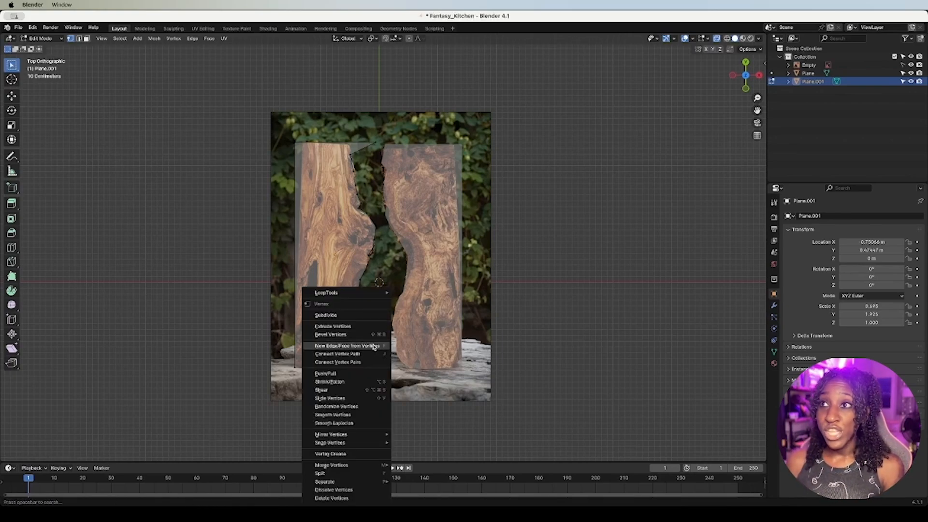
click(355, 317)
key(b)
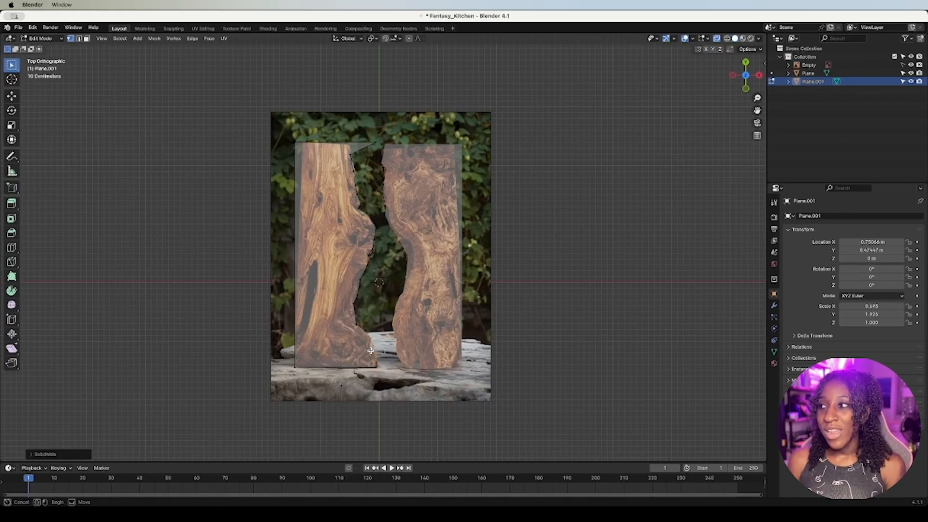
key(Escape)
key(g)
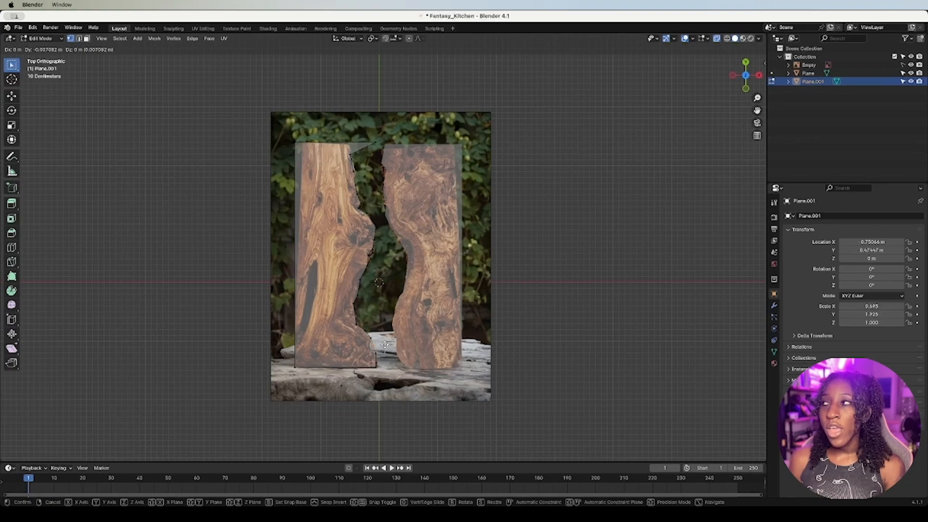
click(381, 346)
key(b)
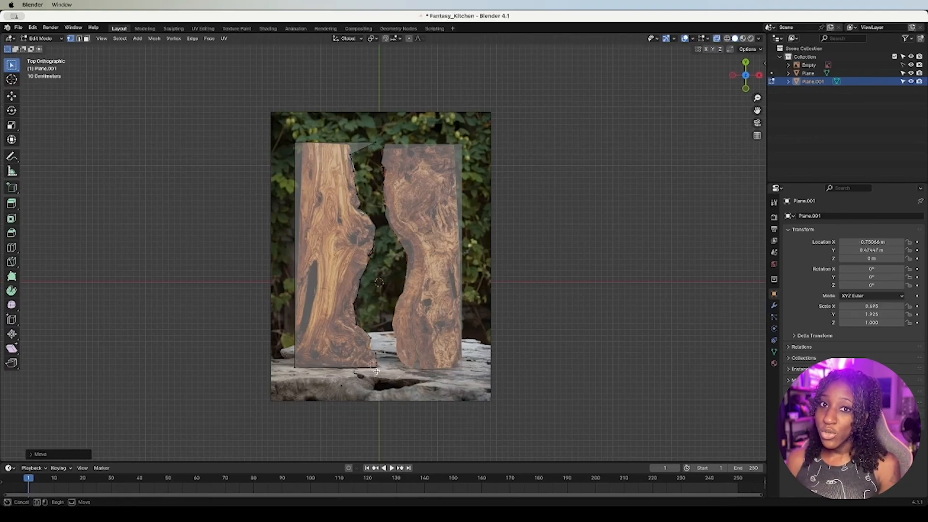
drag(378, 371, 364, 357)
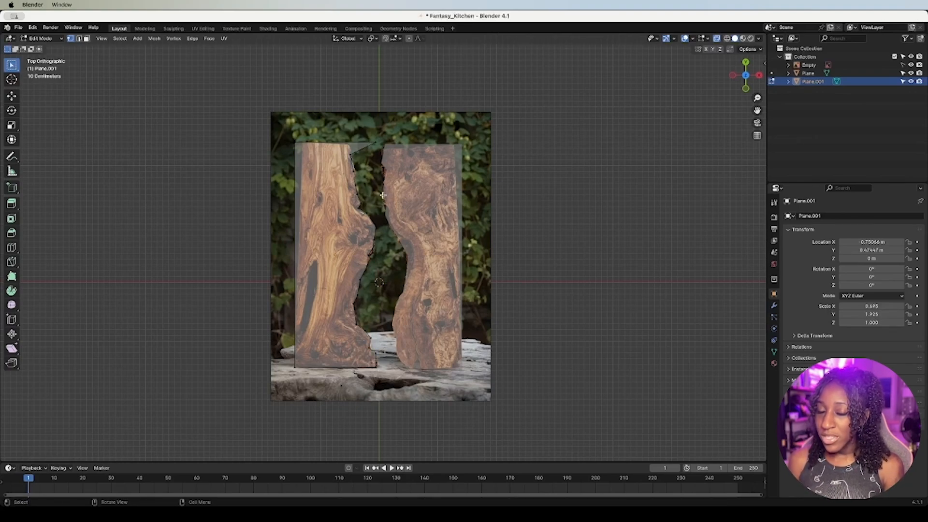
Step: Move the plane's upper-right corner vertex inward onto the left slab's corner and adjust the edge vertex just below it
key(b)
drag(360, 129, 381, 160)
key(g)
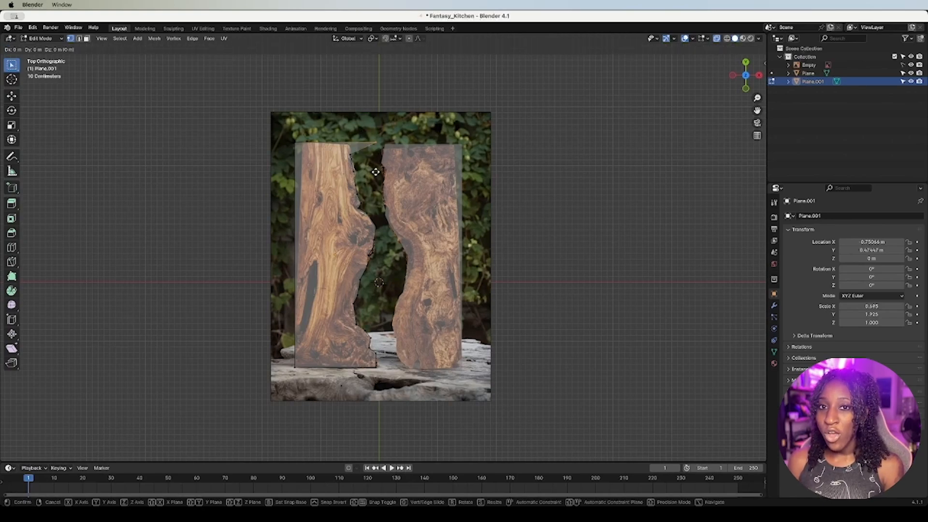
click(349, 173)
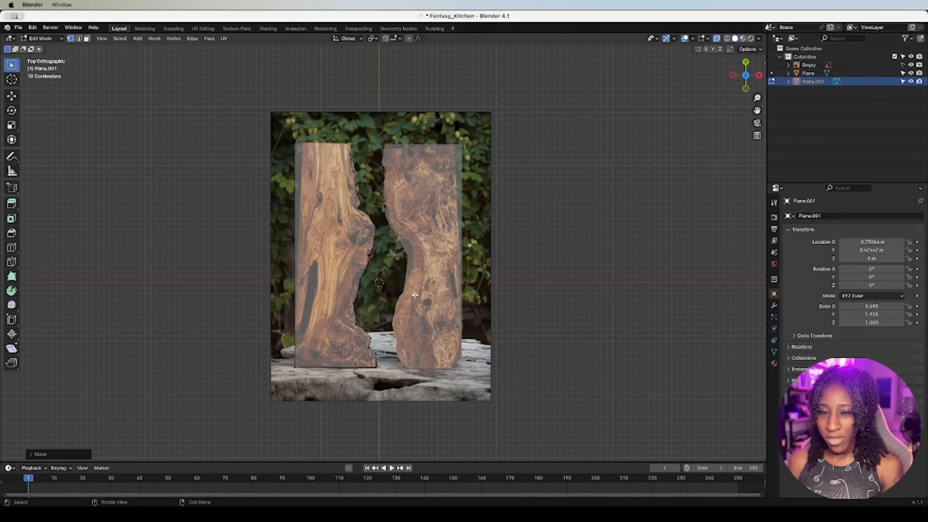
click(350, 169)
key(g)
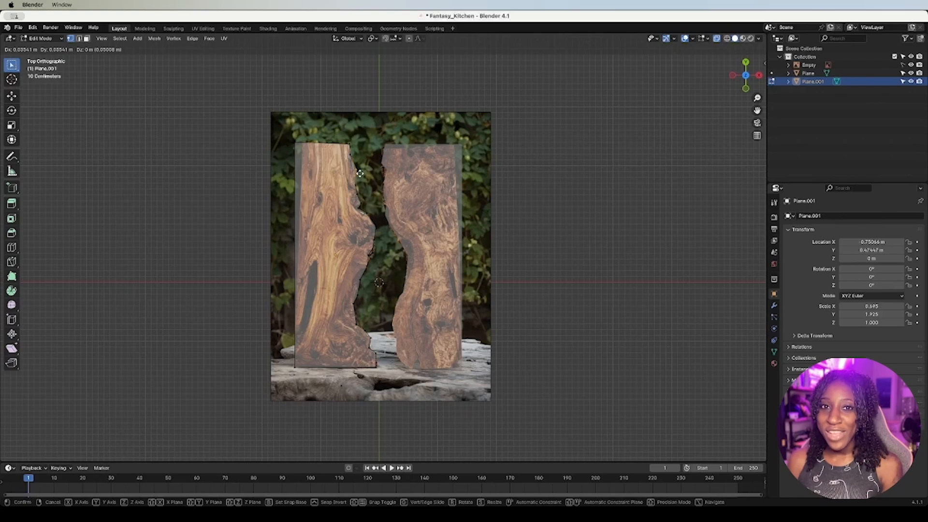
click(360, 173)
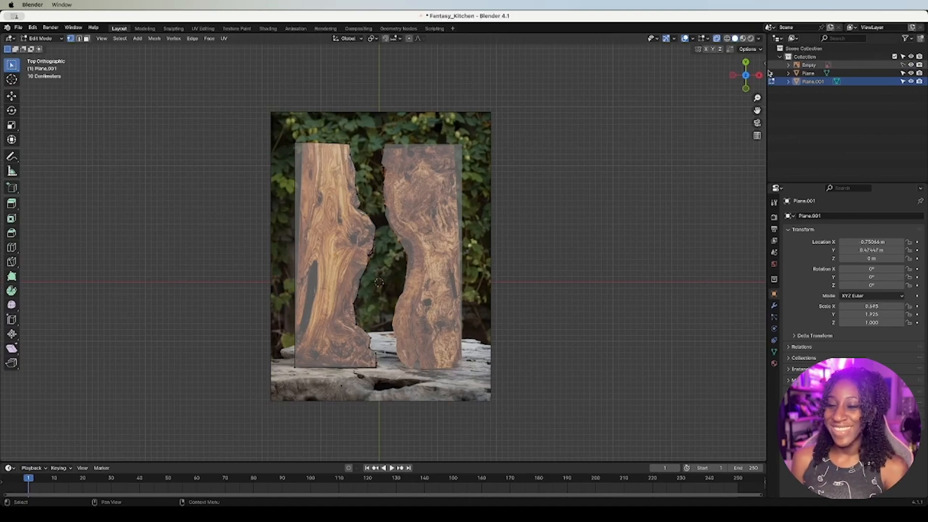
drag(746, 74, 742, 102)
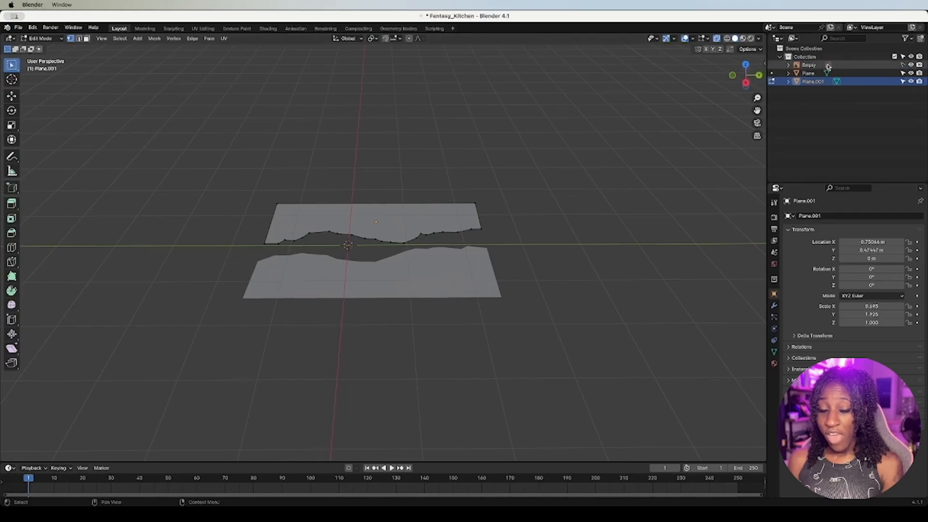
click(810, 65)
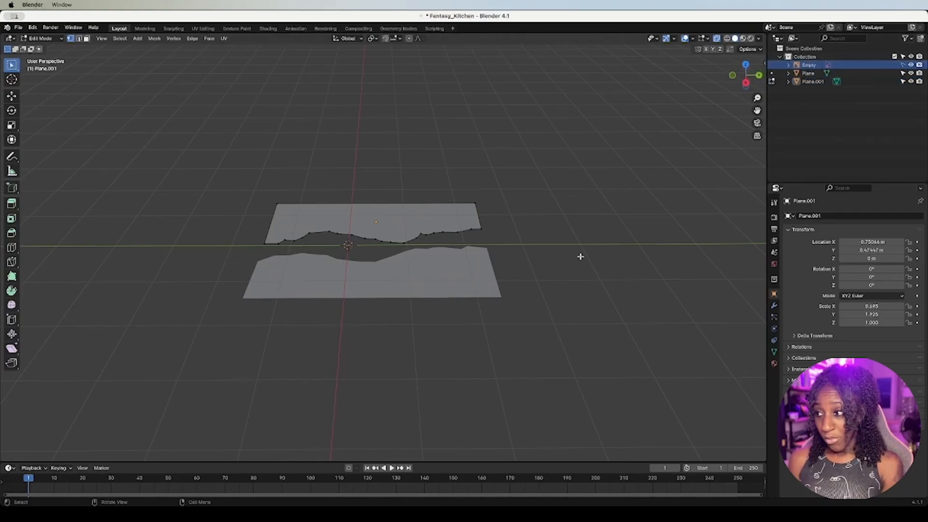
key(z)
key(Escape)
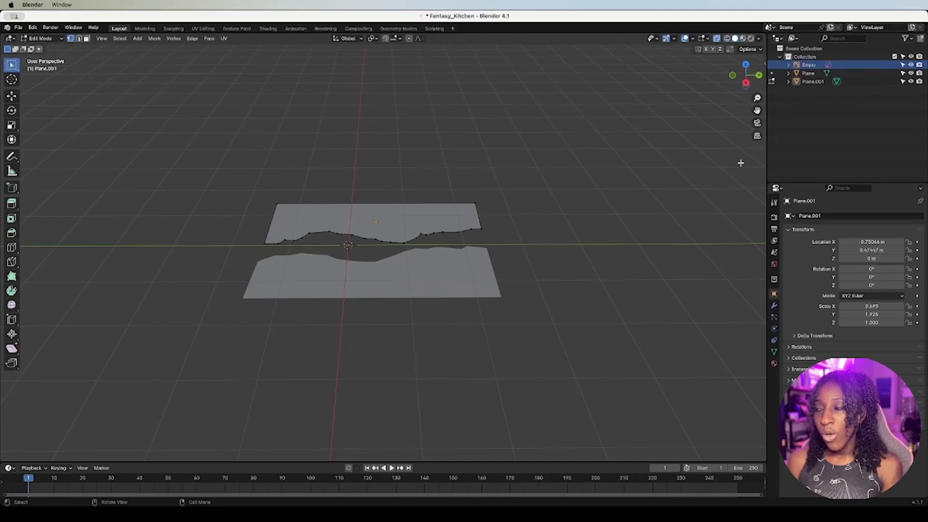
key(z)
key(Escape)
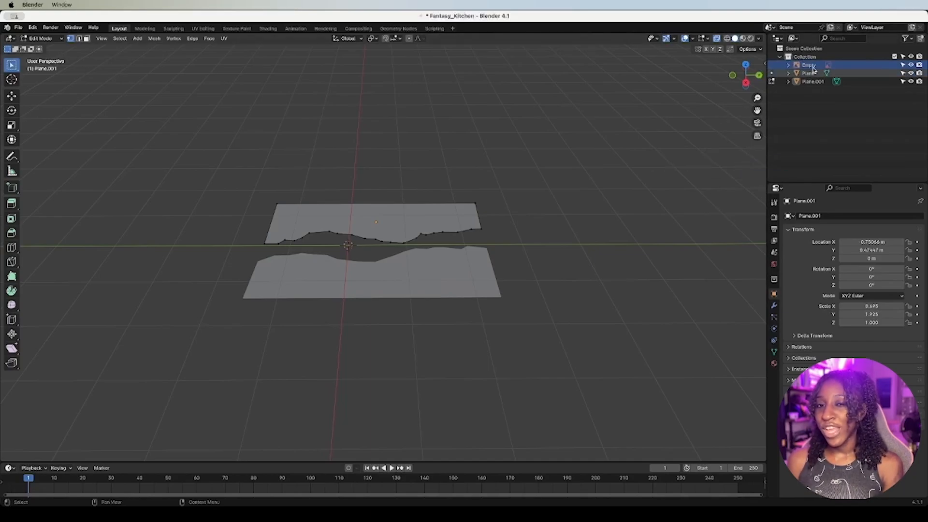
key(z)
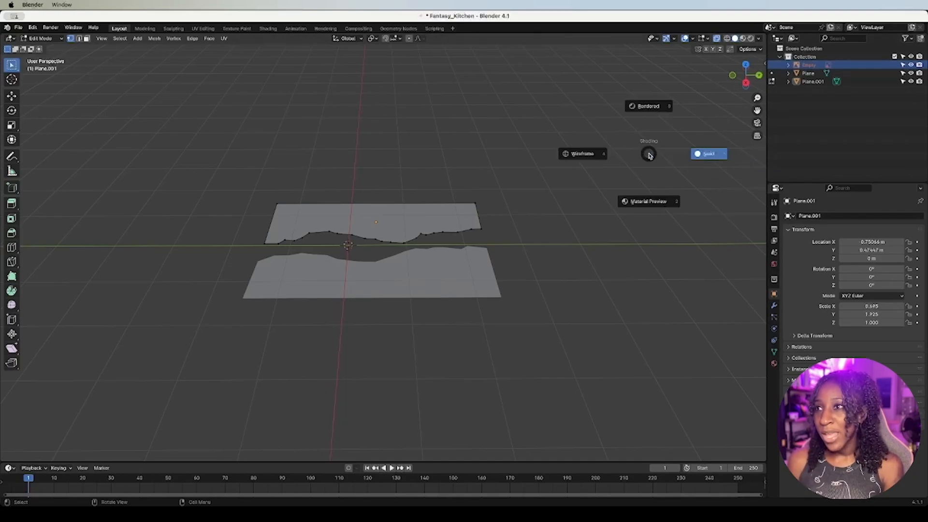
key(Escape)
right_click(814, 67)
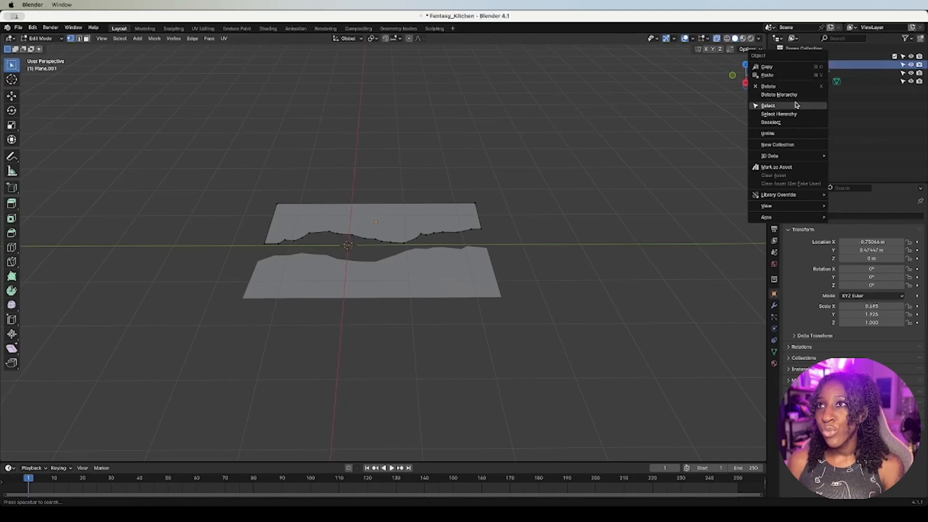
key(z)
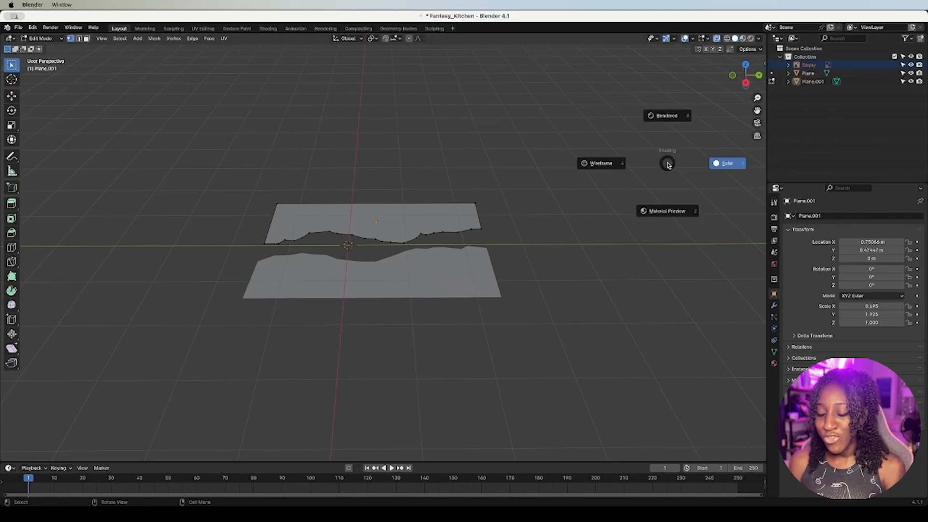
key(Escape)
Step: Leave mesh editing, lower the reference image along Z to about -0.73 m and set its X rotation to 0°
key(Tab)
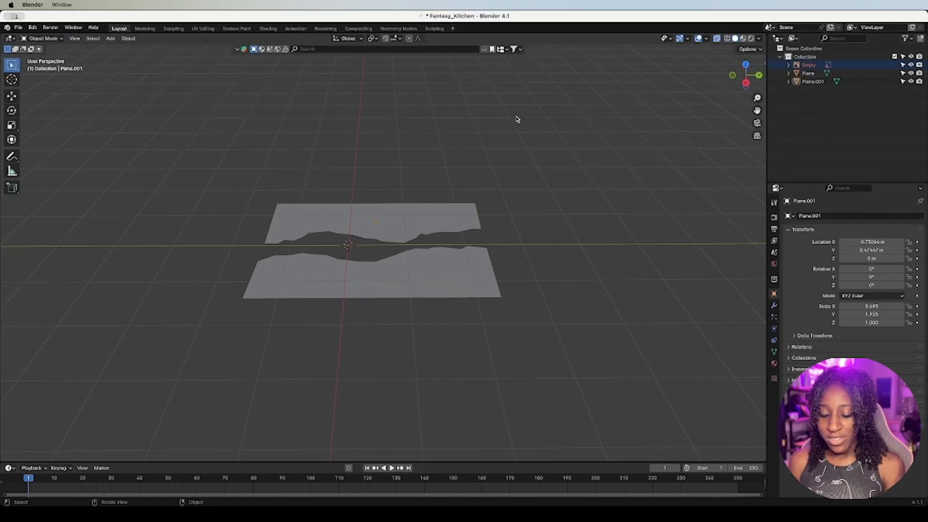
click(811, 65)
key(g)
key(z)
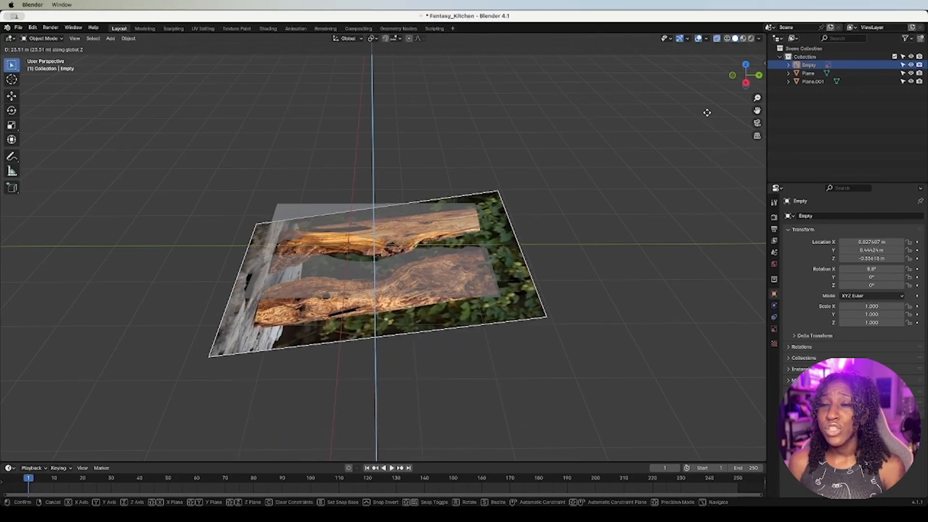
click(695, 148)
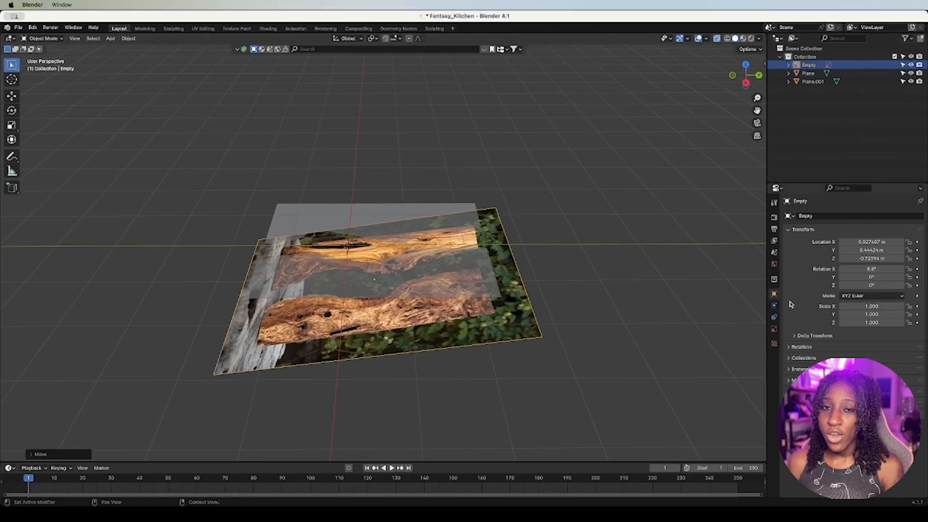
double_click(863, 269)
text(0)
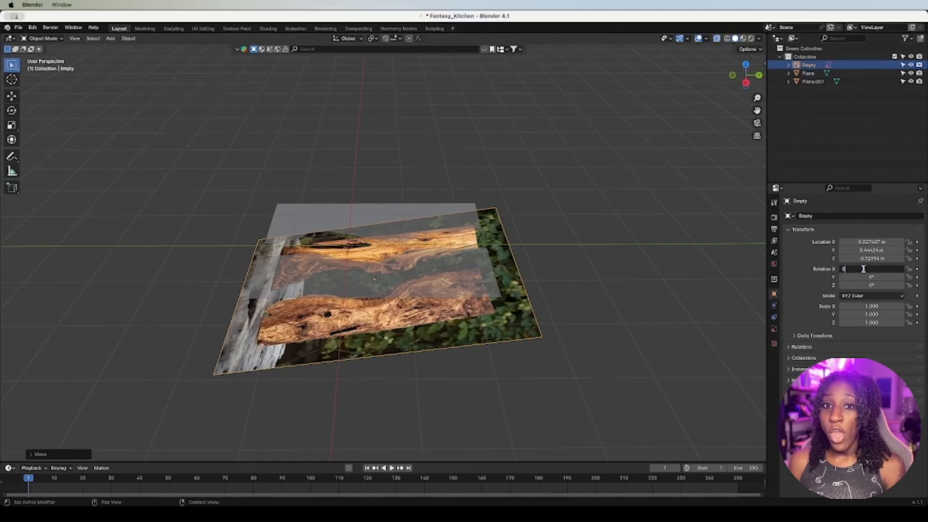
key(Return)
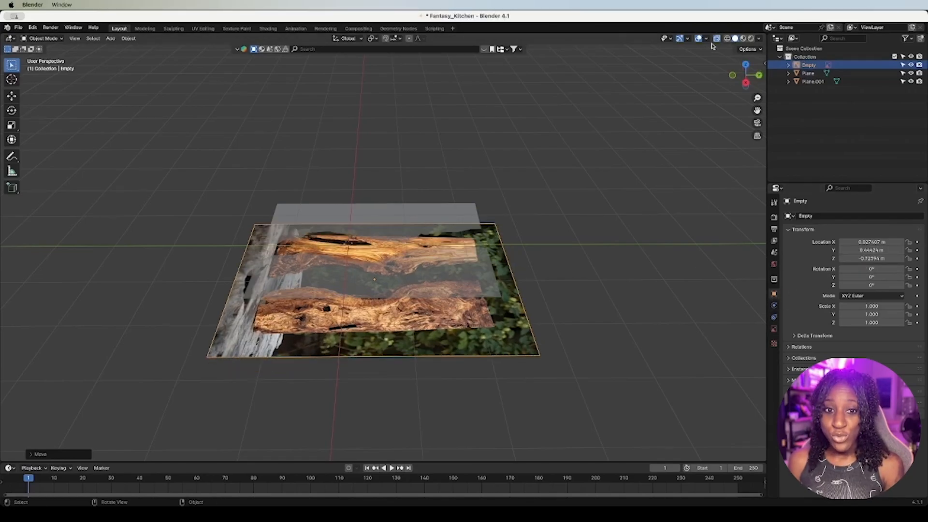
Step: Return to the top view, make the reference image unselectable and resume vertex editing on the left slab's plane
key(KP_7)
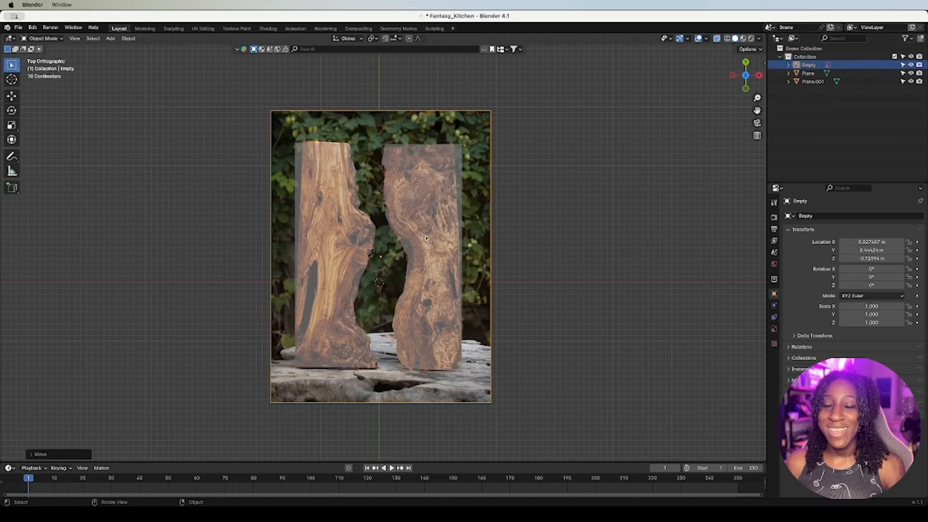
click(903, 65)
click(444, 216)
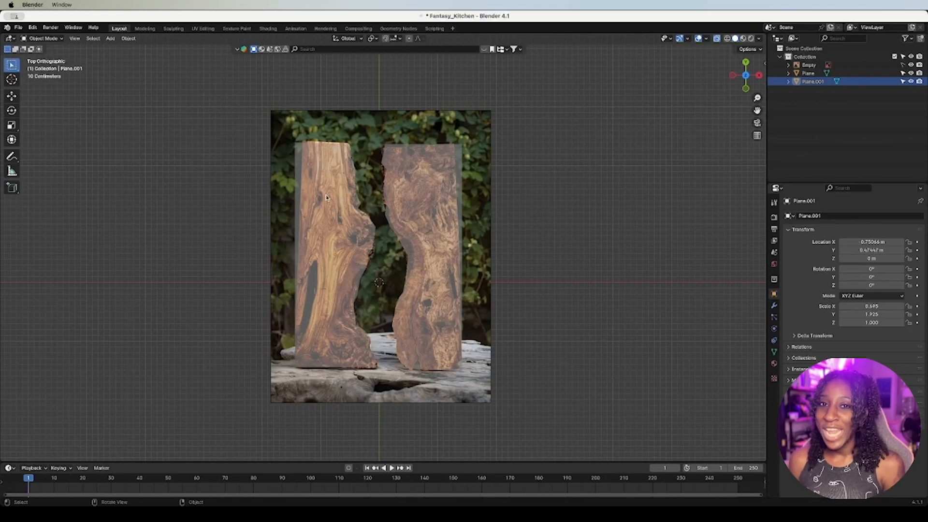
key(Tab)
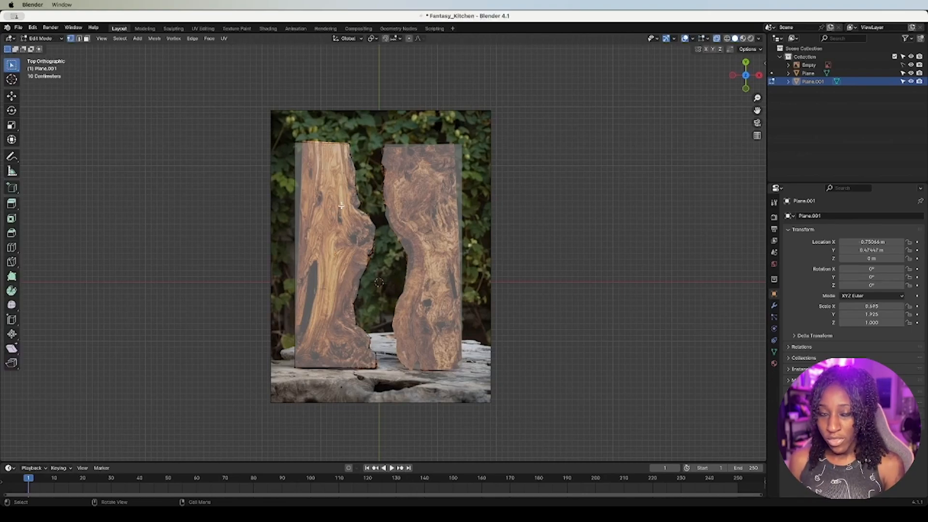
key(a)
click(564, 237)
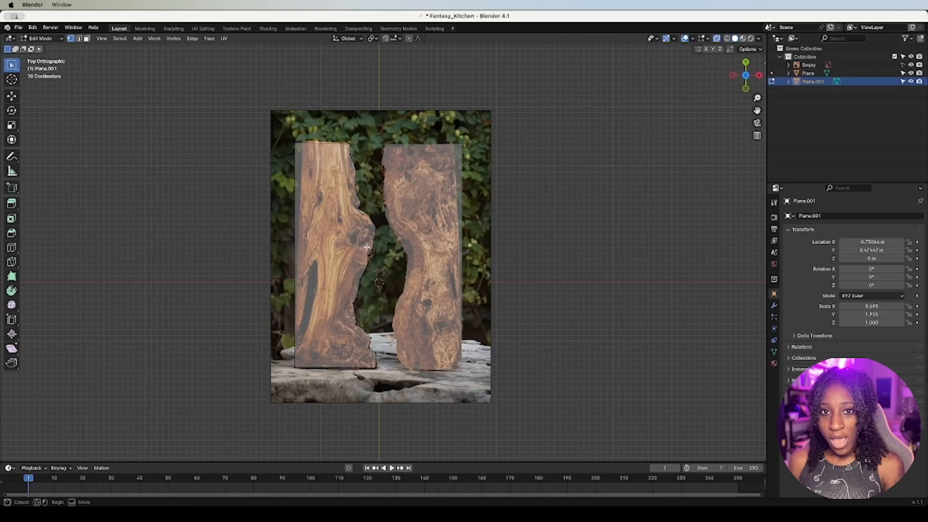
Step: Reposition the vertex on the lower side of the left slab's bulge to match the wood's outline
key(g)
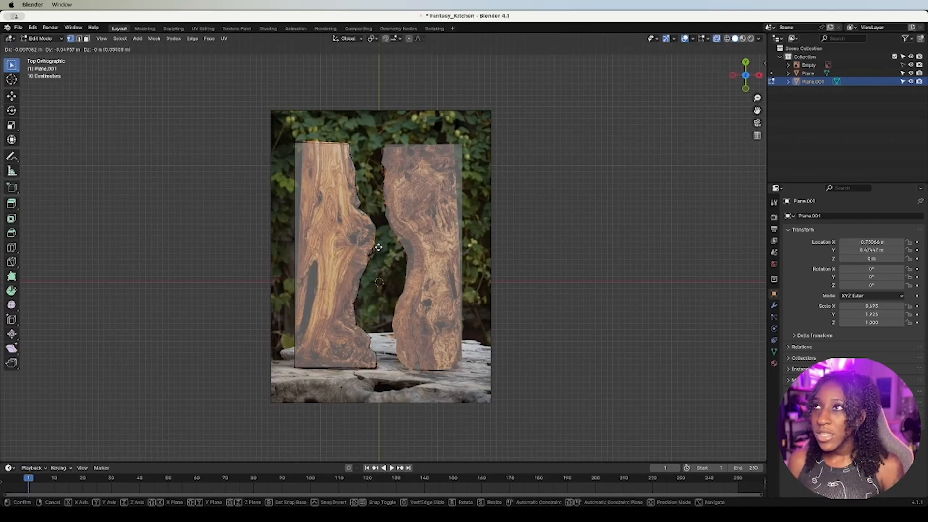
click(377, 254)
scroll(377, 254, up, 8)
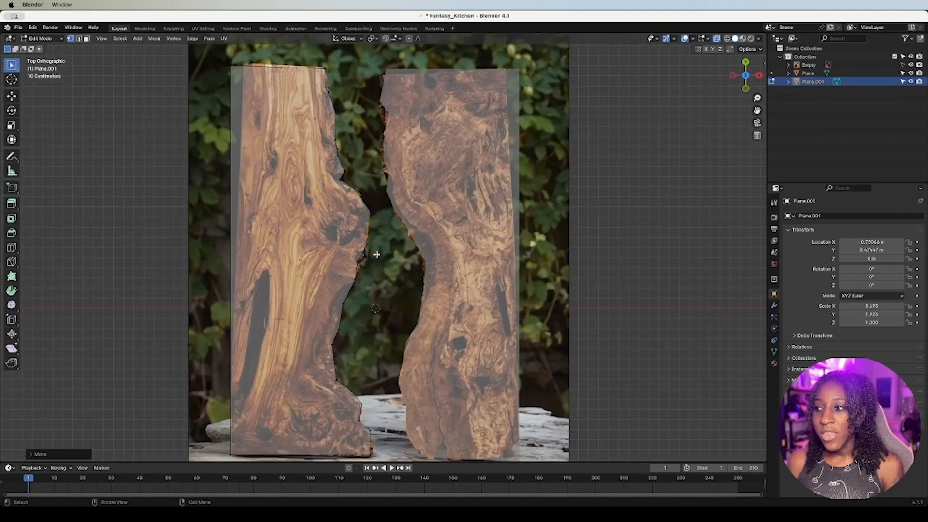
click(345, 265)
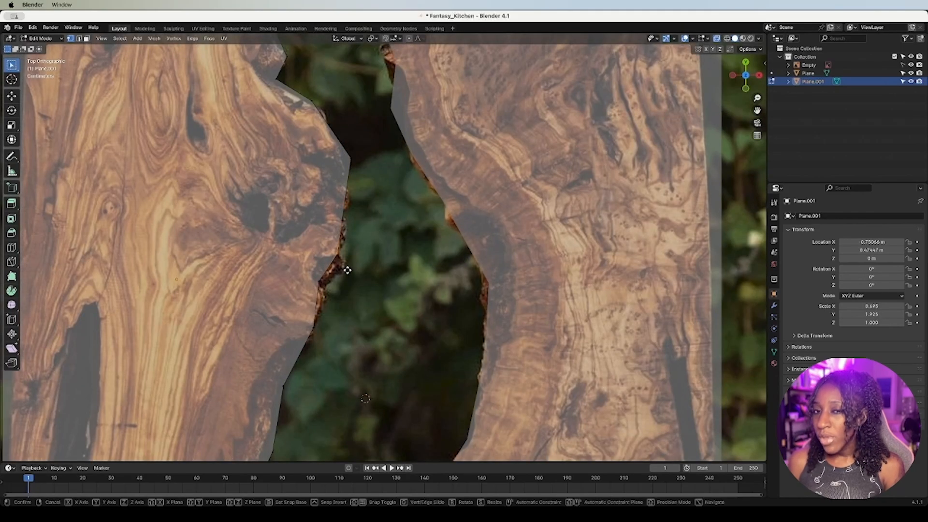
key(g)
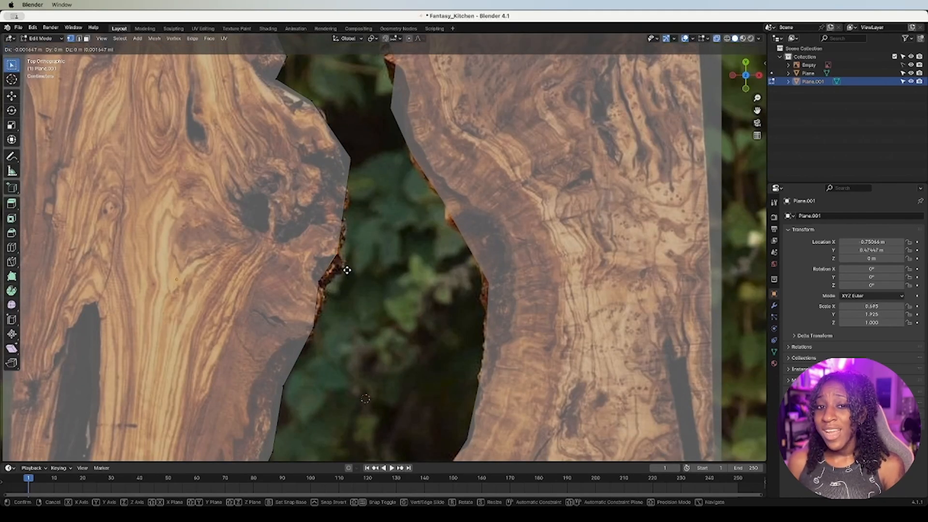
click(343, 268)
Step: Subdivide the edge along the bulge's upper side and move the new vertex onto the slab's outline
drag(305, 93, 361, 183)
right_click(335, 137)
click(334, 135)
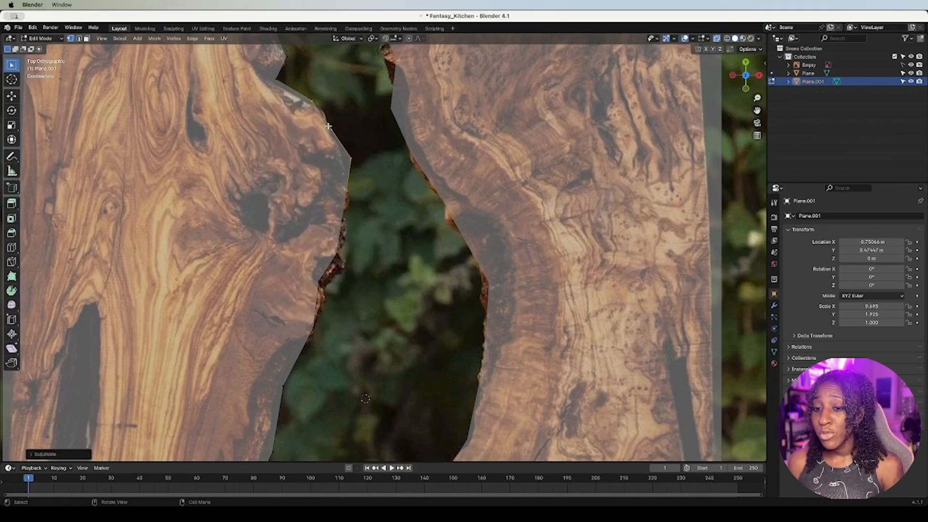
key(g)
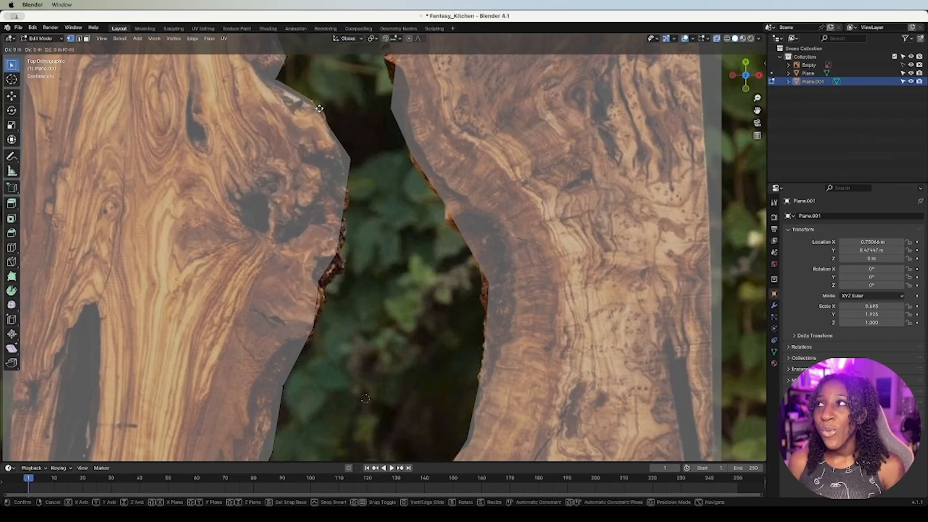
click(323, 116)
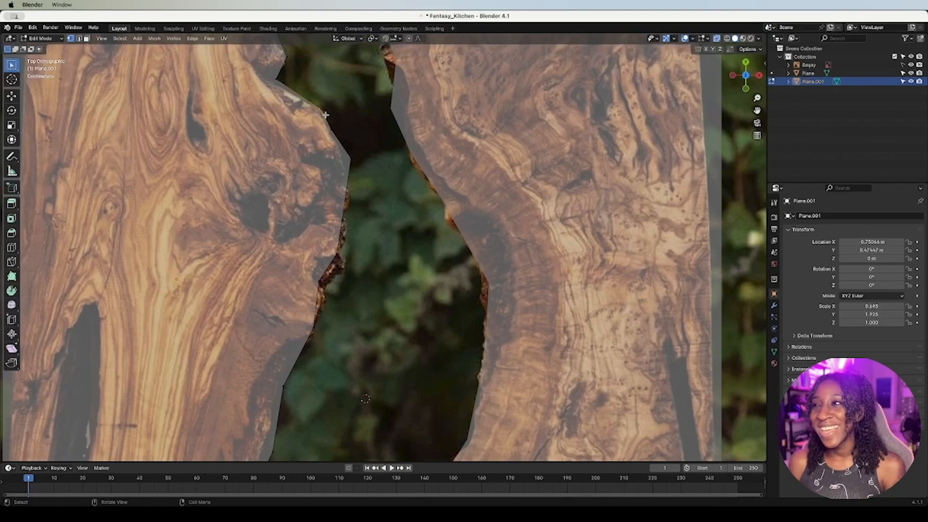
key(g)
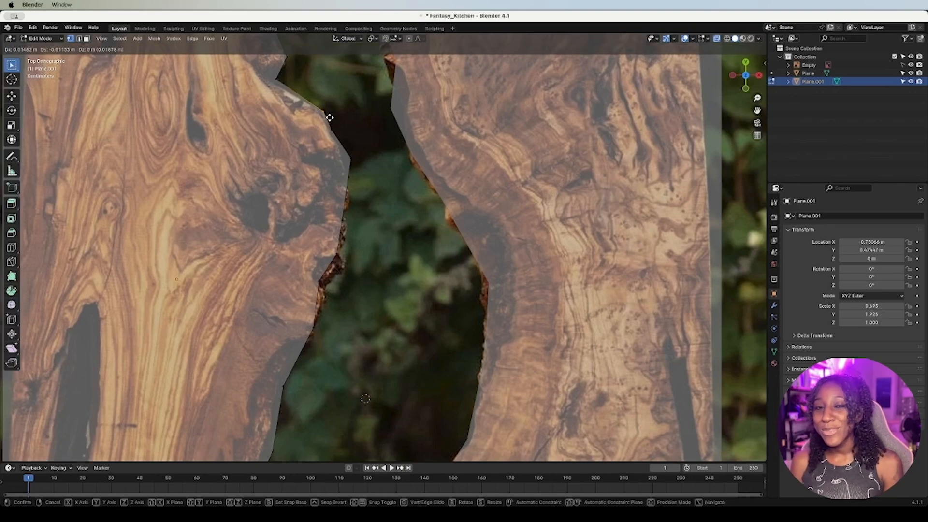
click(329, 117)
Step: Move the bulge's outermost vertex slightly inward and subdivide the edge directly beneath it
click(351, 158)
key(g)
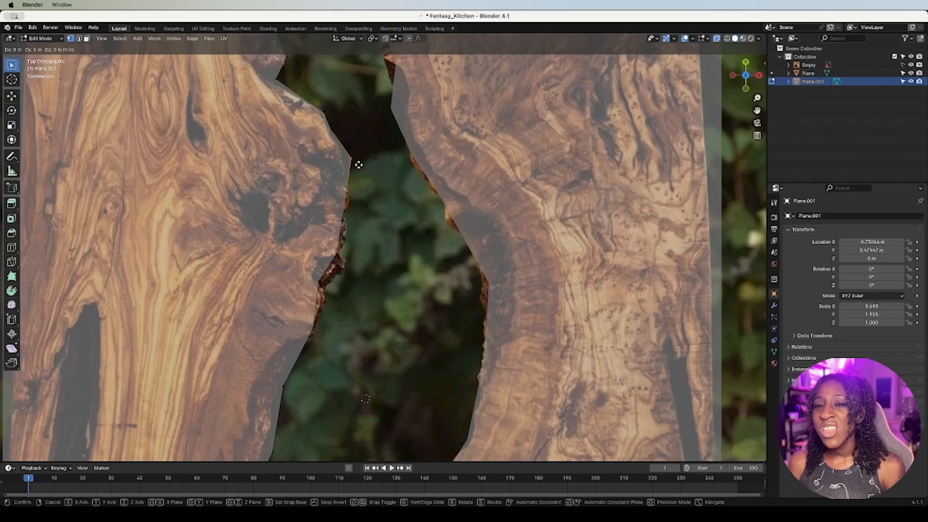
click(344, 167)
drag(332, 154, 350, 281)
right_click(342, 216)
click(344, 214)
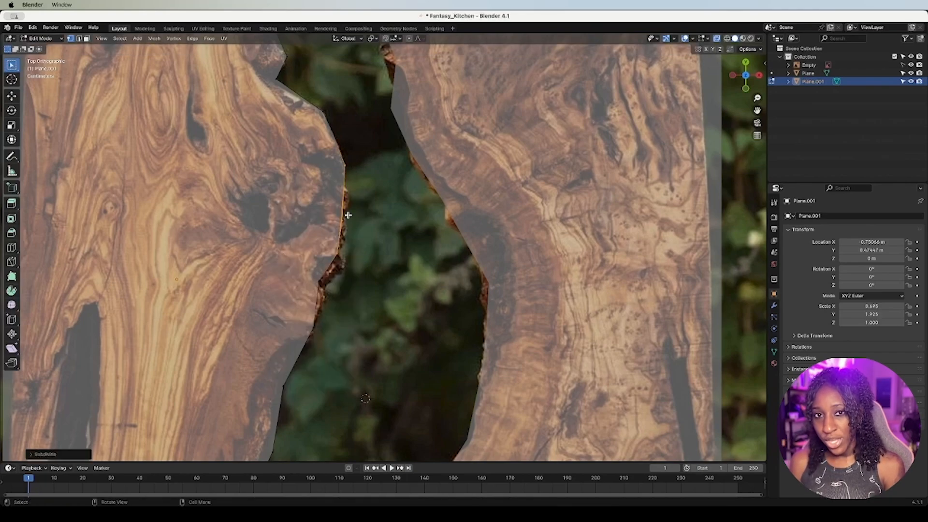
Step: Move the outermost edge of the left slab's bulge slightly outward, past the wood's outline
click(346, 190)
key(g)
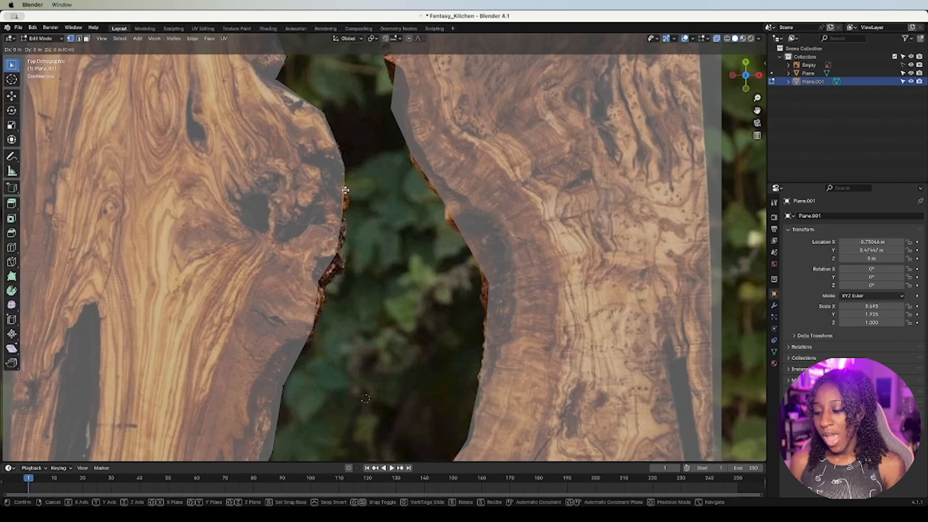
click(345, 186)
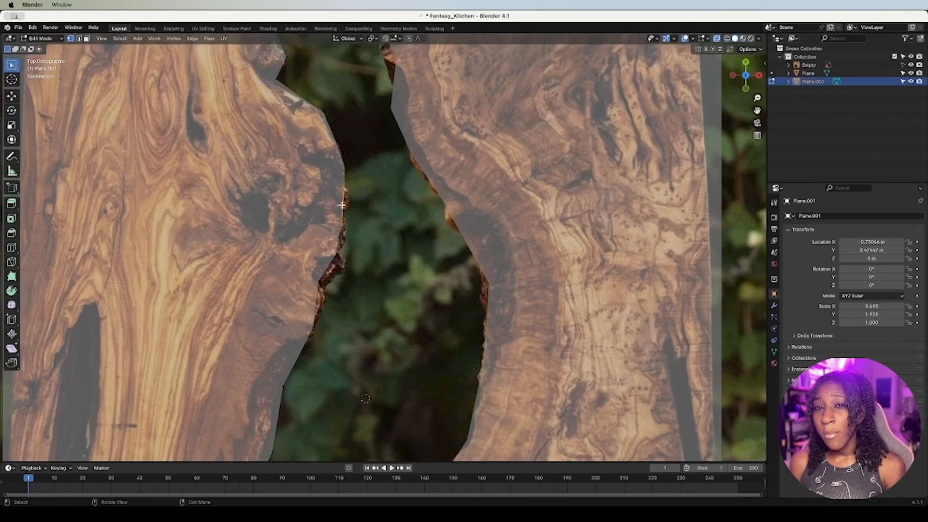
click(344, 207)
key(g)
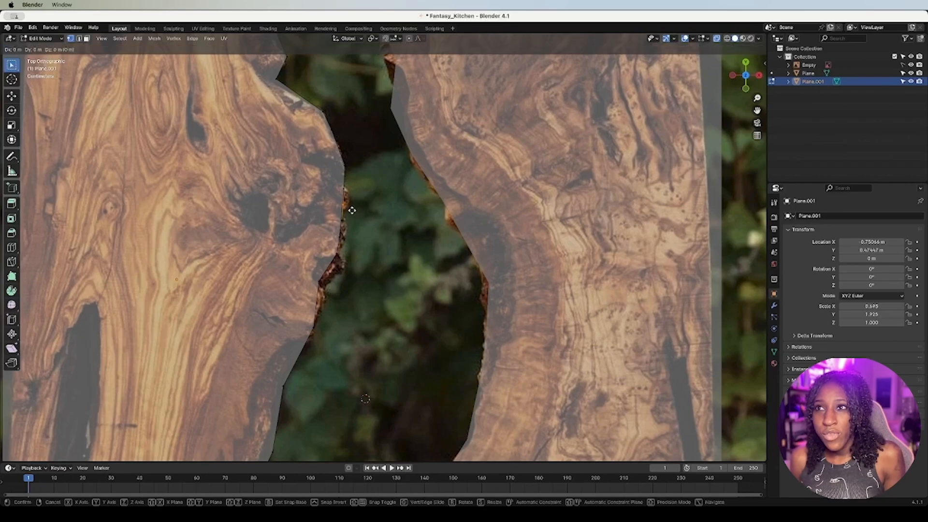
click(362, 211)
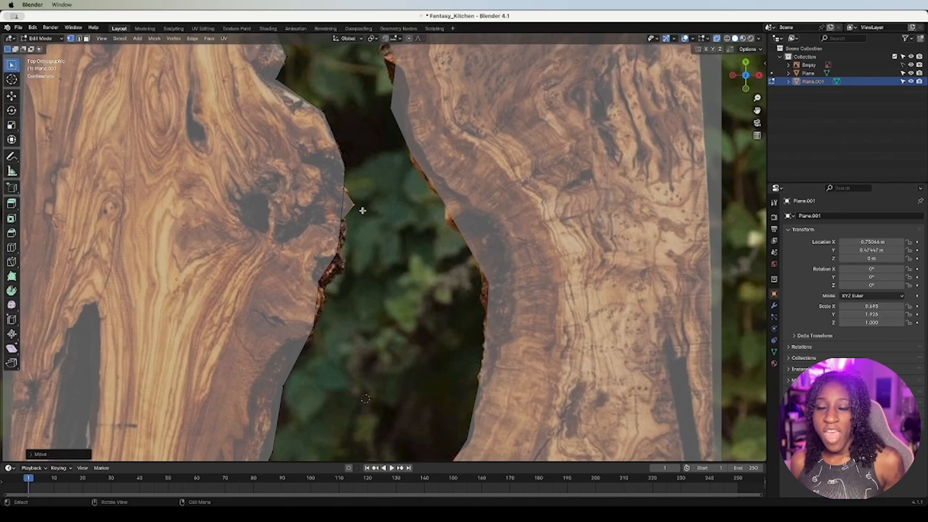
key(ctrl+z)
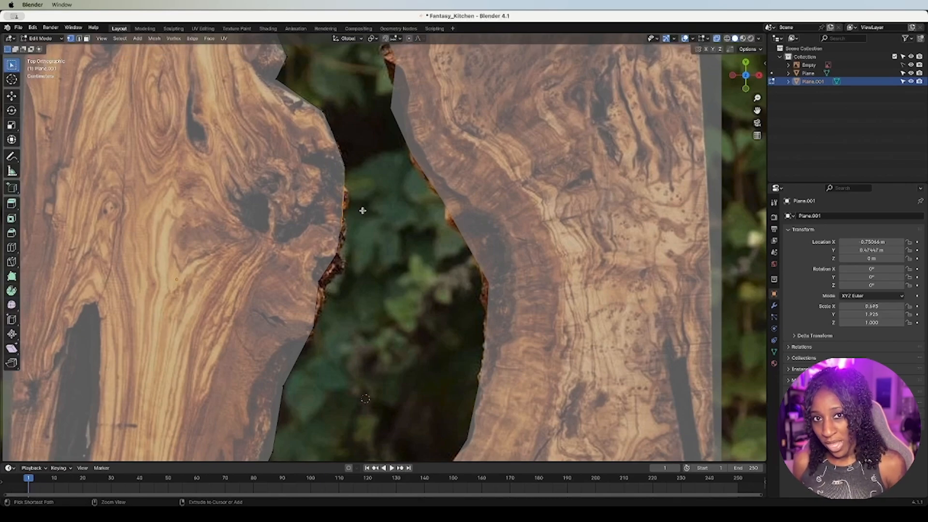
key(g)
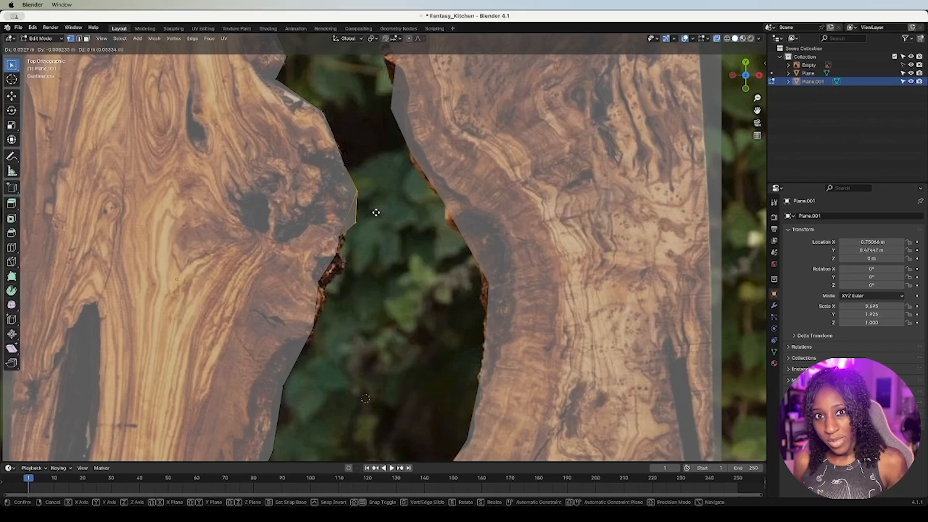
click(359, 212)
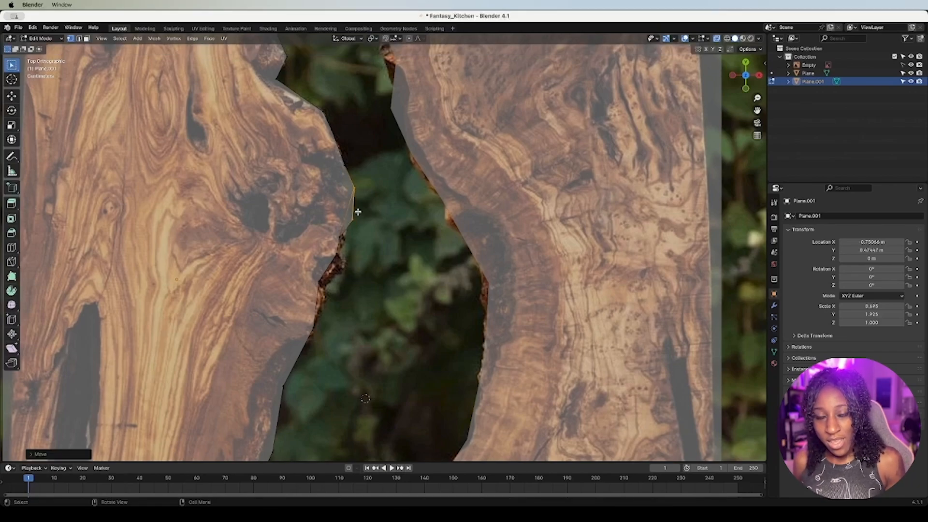
Step: Switch to edge selection, try to delete the bulge's outermost edge and undo the deletion
click(79, 39)
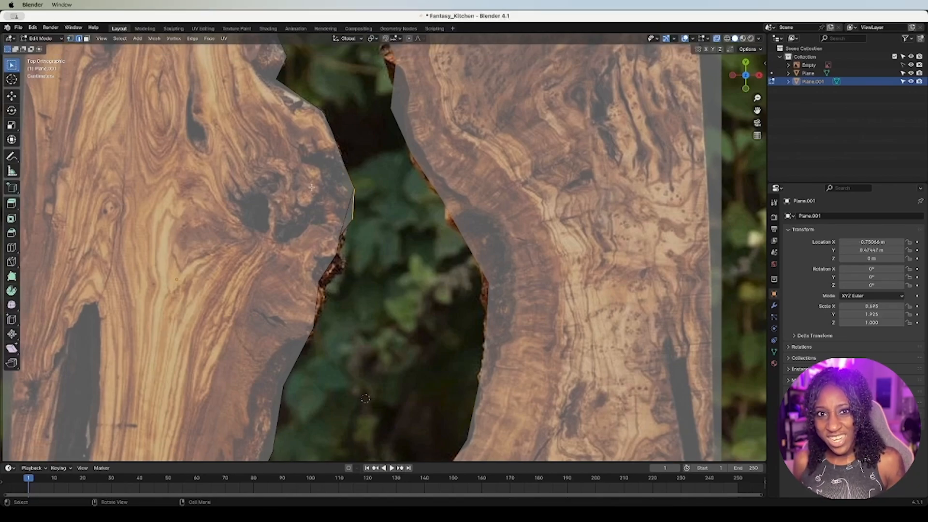
key(x)
click(343, 208)
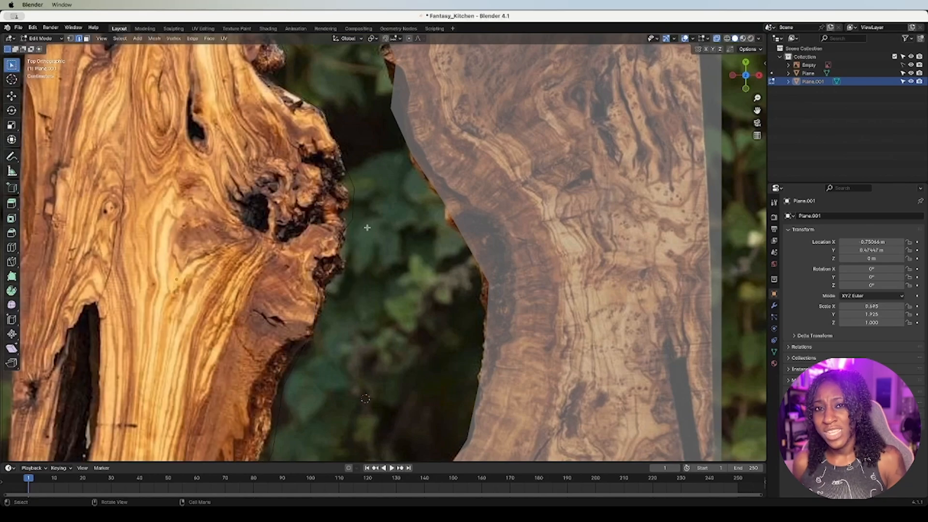
key(ctrl+z)
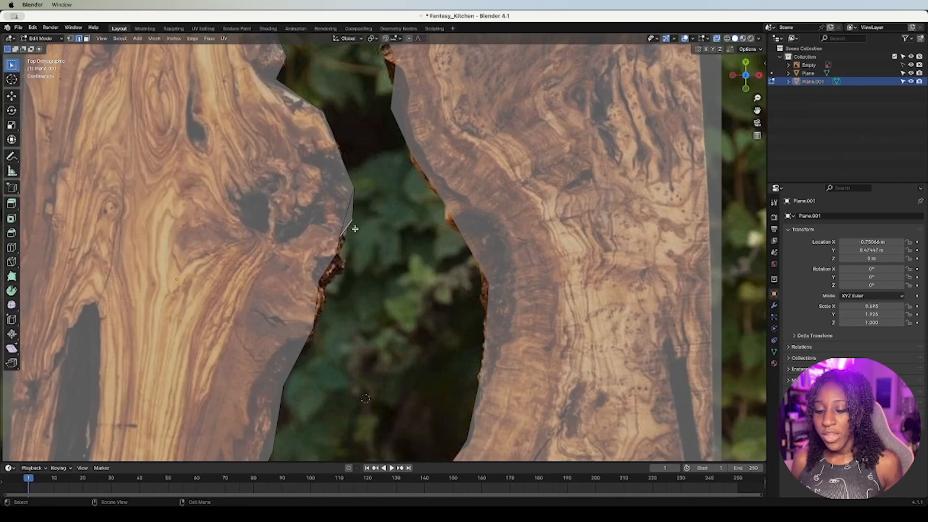
Step: Remove the extra short segment beneath the bulge's outermost point and subdivide the remaining edge there
key(x)
click(356, 230)
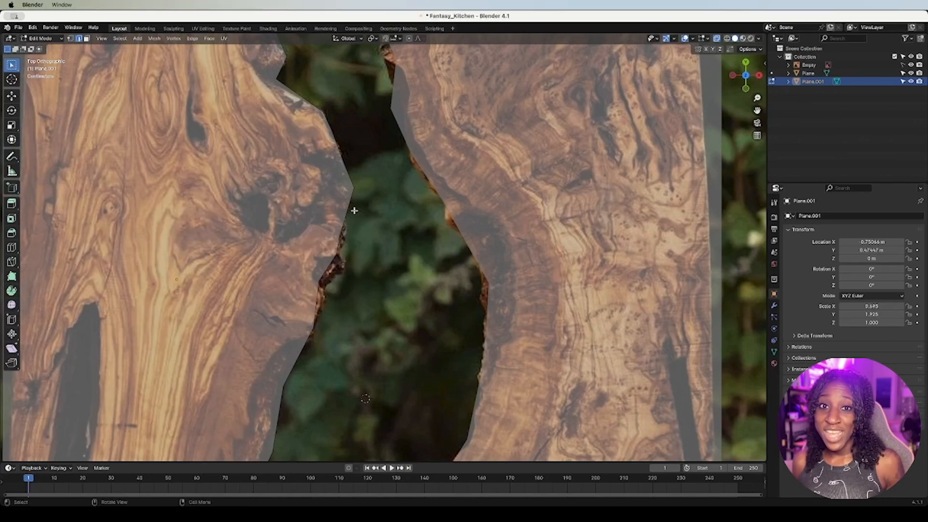
key(1)
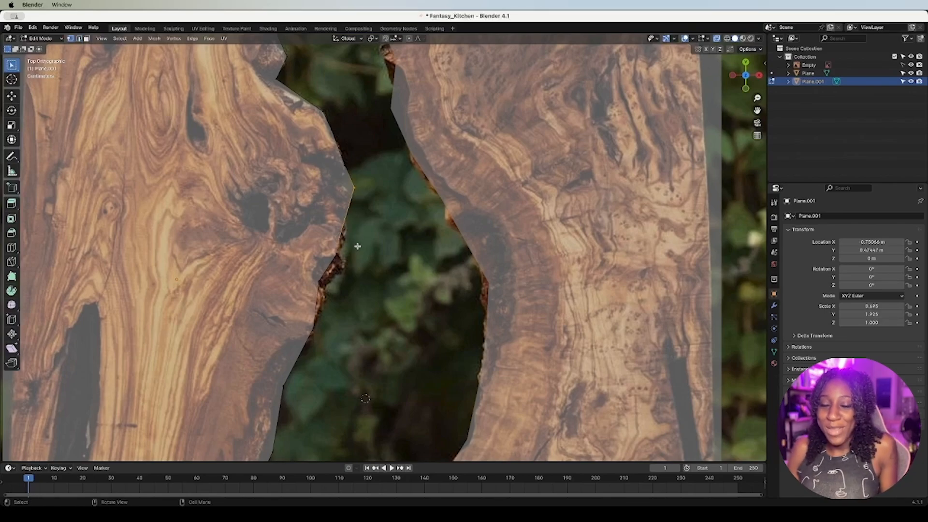
right_click(346, 219)
click(347, 215)
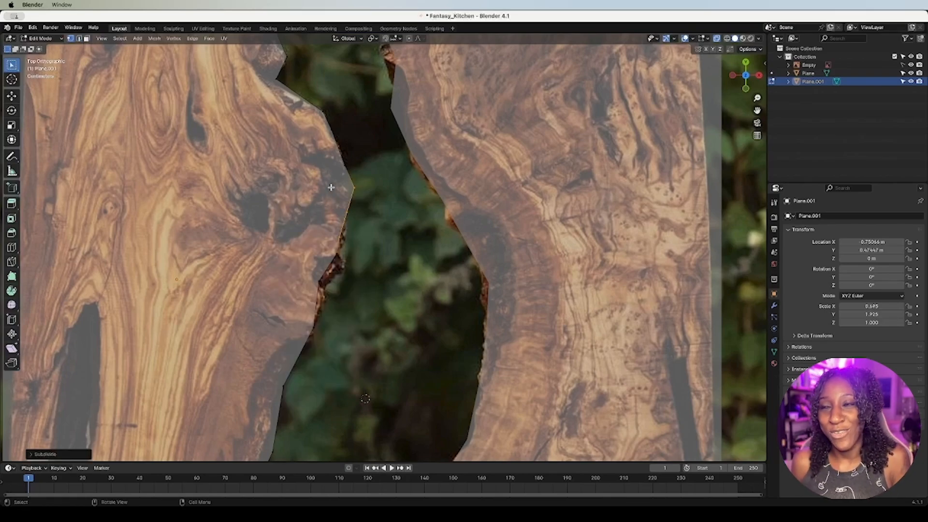
right_click(347, 206)
click(348, 207)
Step: Move the bulge's outermost vertex inward and shape the new vertices beneath it into a small point and notch
click(349, 182)
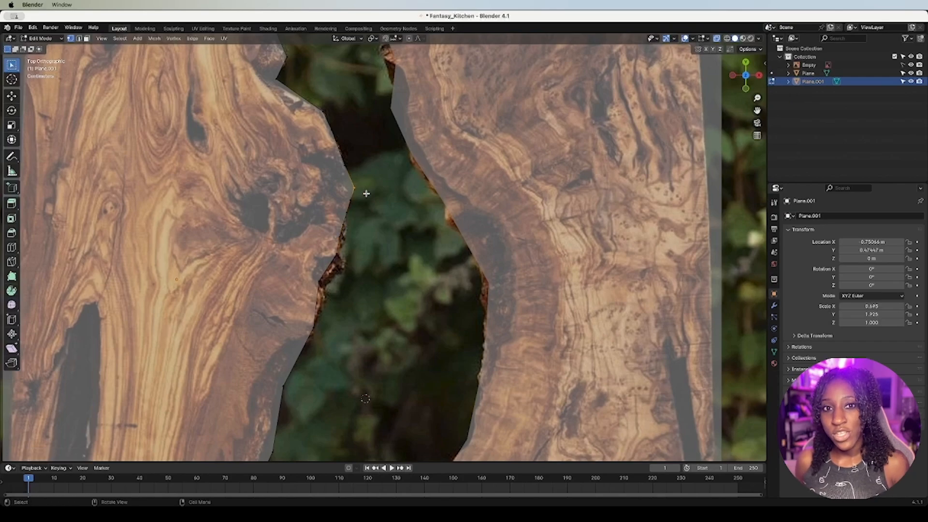
key(g)
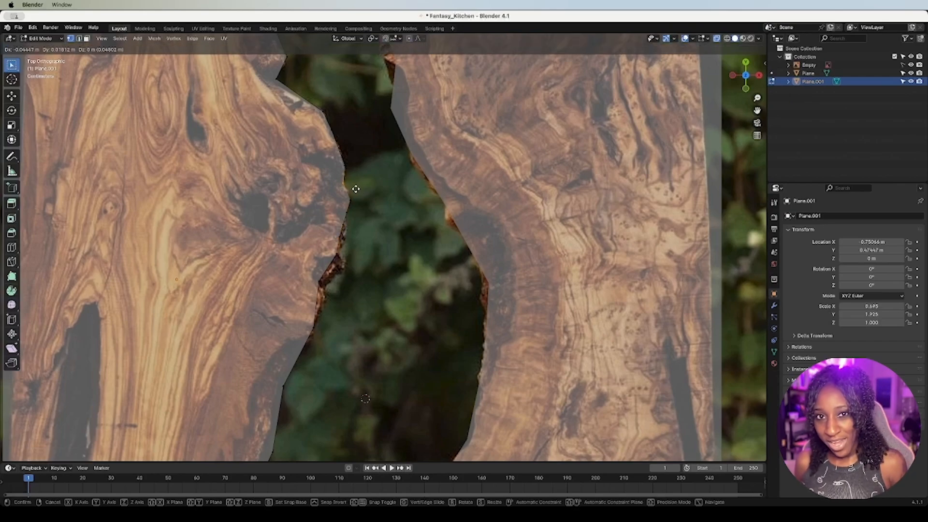
click(353, 189)
key(g)
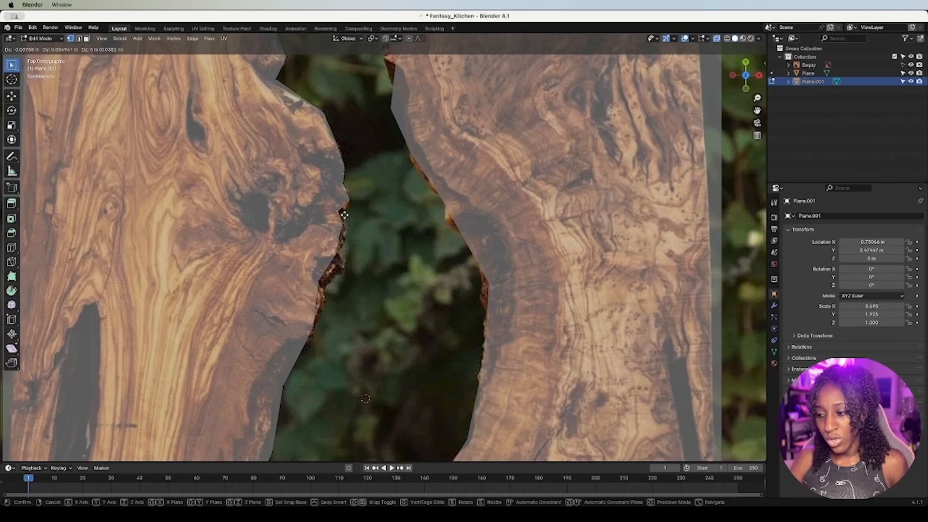
click(345, 215)
key(g)
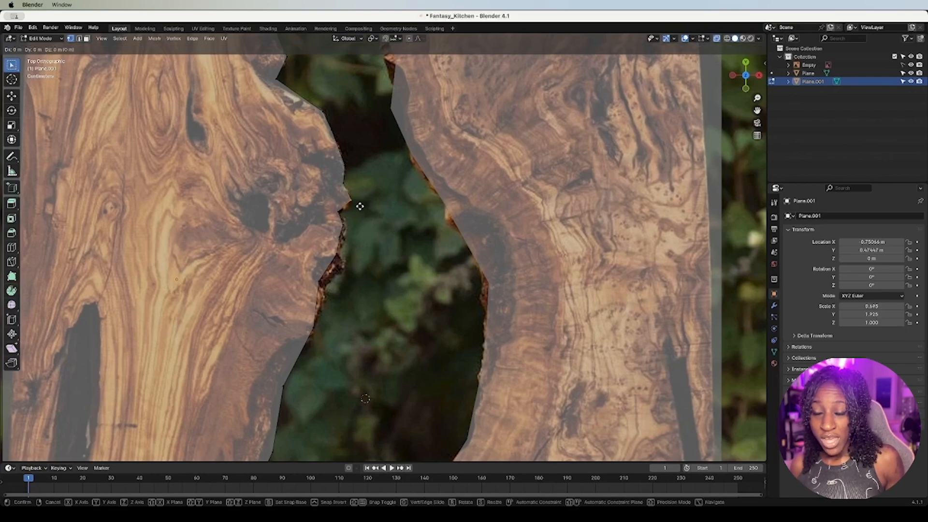
click(346, 216)
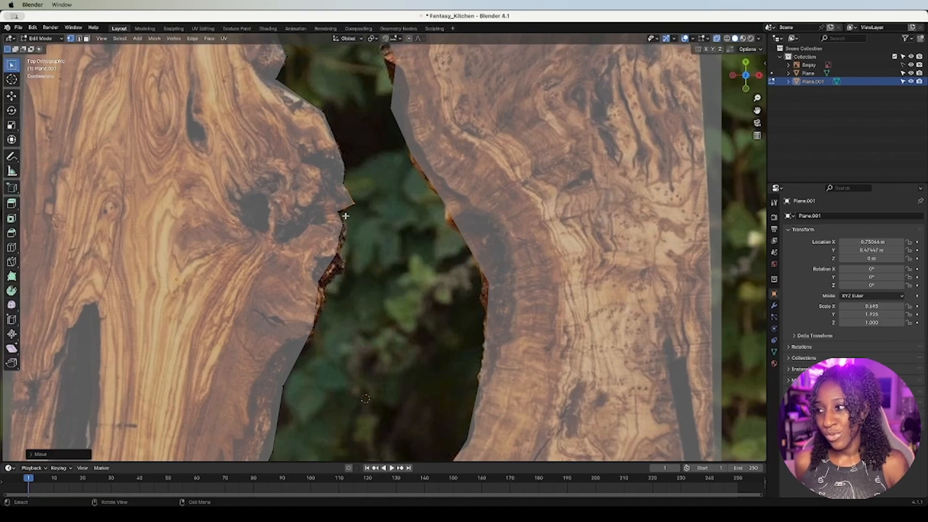
Step: Pull the vertices directly below the notch outward to follow the wood's outline
key(super+z)
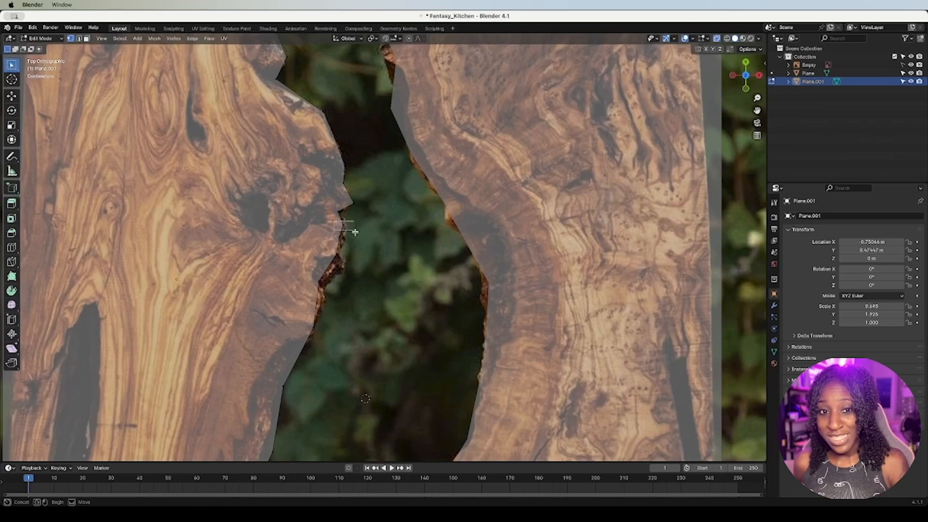
key(super+z)
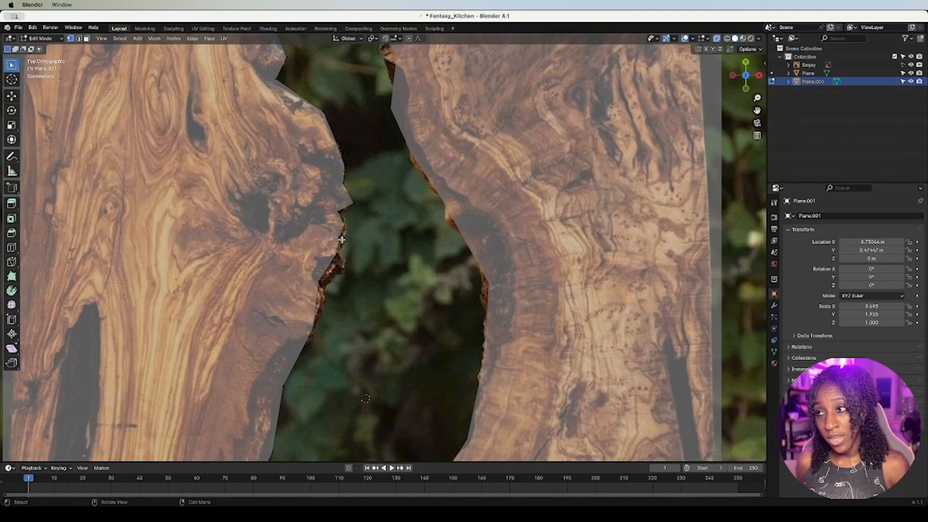
key(g)
click(346, 241)
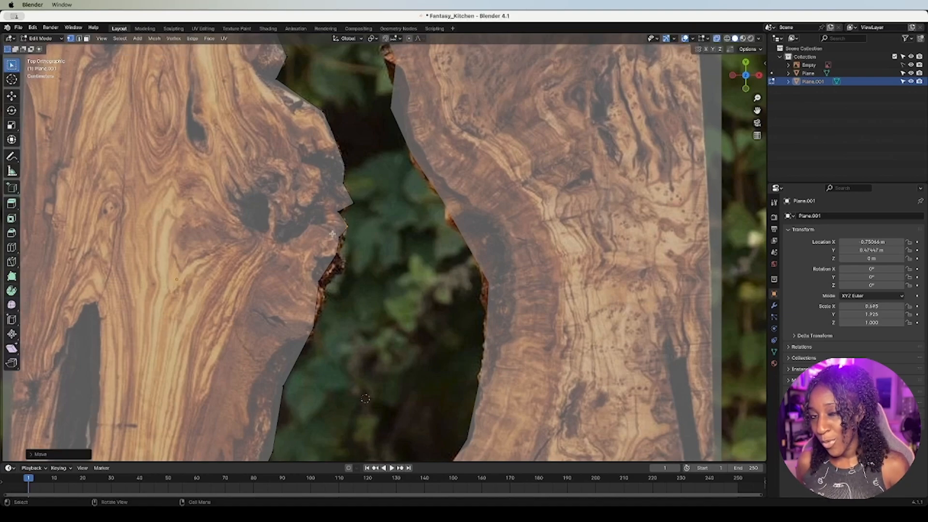
key(super+z)
key(g)
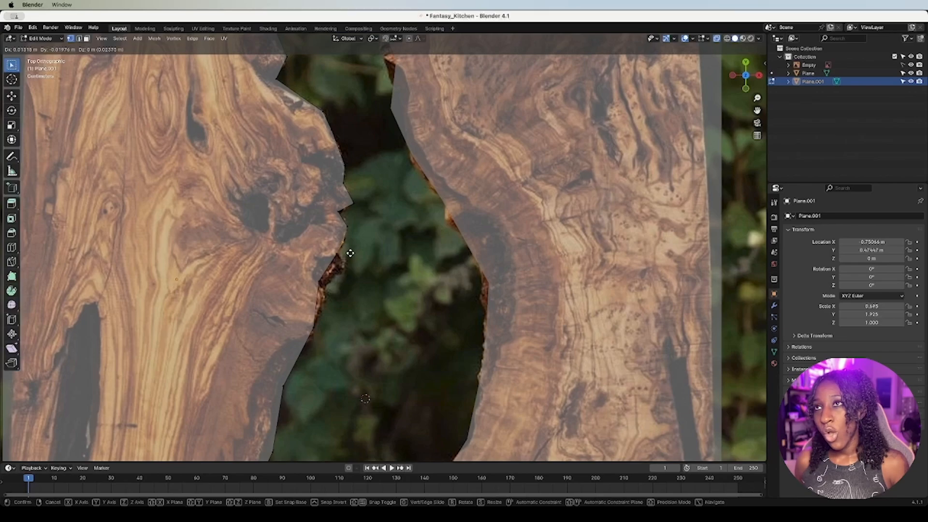
click(344, 256)
key(super+z)
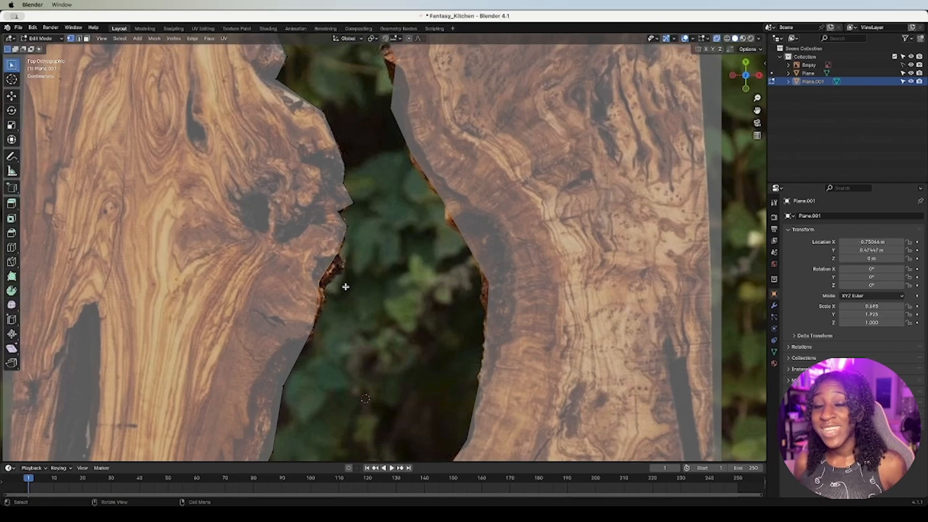
Step: Subdivide the edge along the bulge's lower recess and pull the new vertex out to the small knob's tip
key(g)
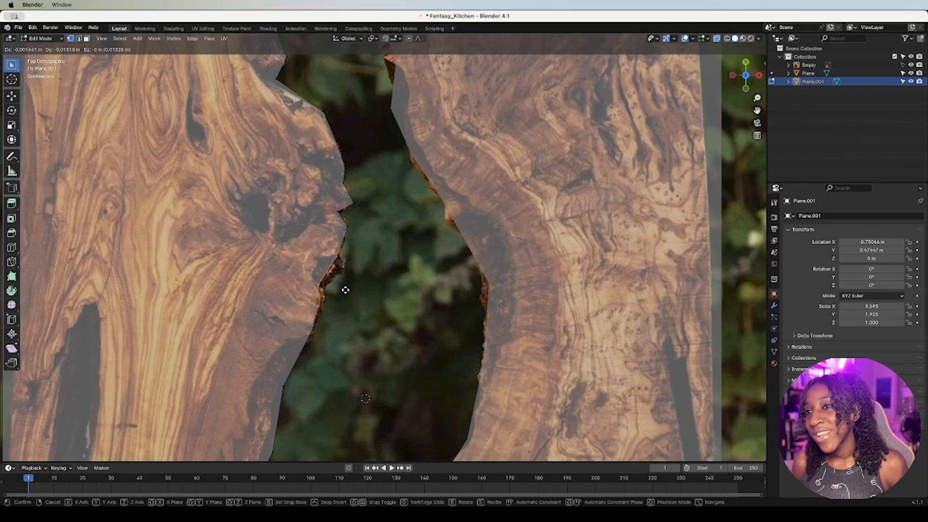
click(347, 287)
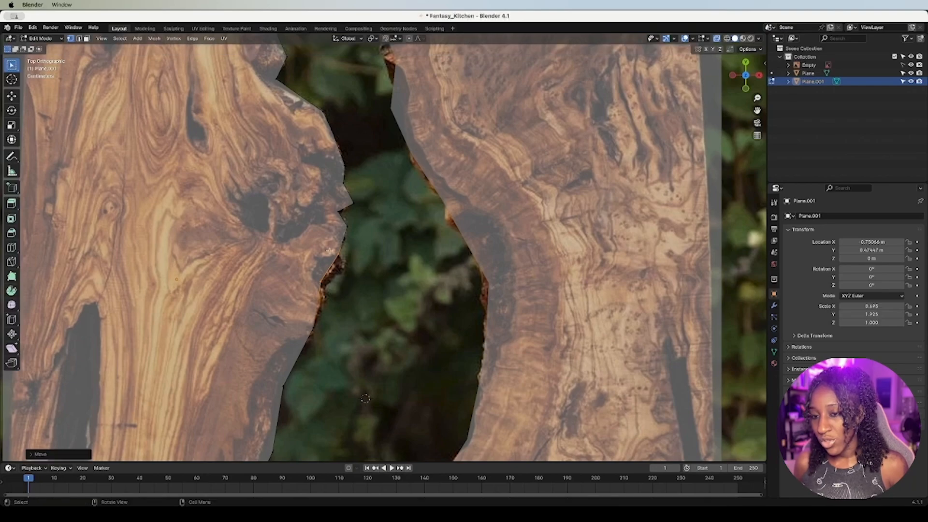
right_click(331, 263)
click(333, 268)
drag(337, 273, 337, 274)
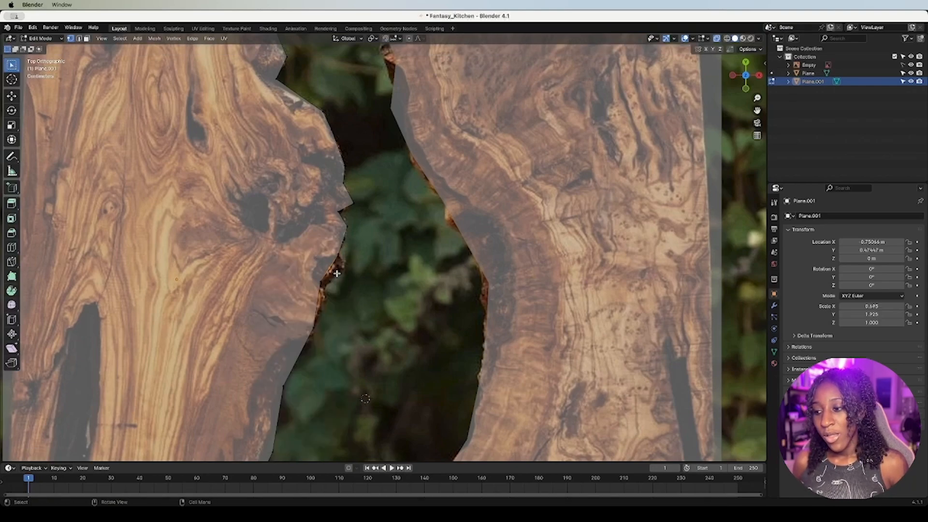
key(g)
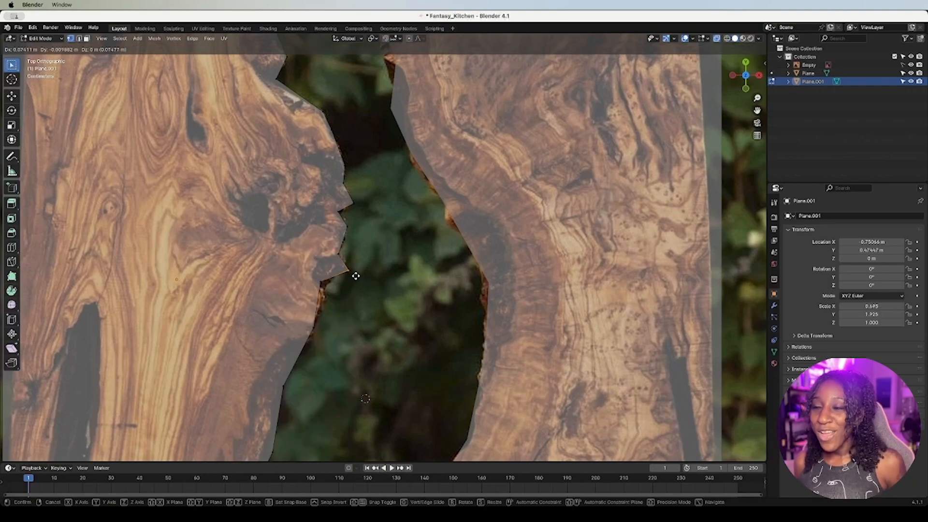
click(354, 275)
Step: Move the two vertices beneath the small knob onto the left slab's outline
key(g)
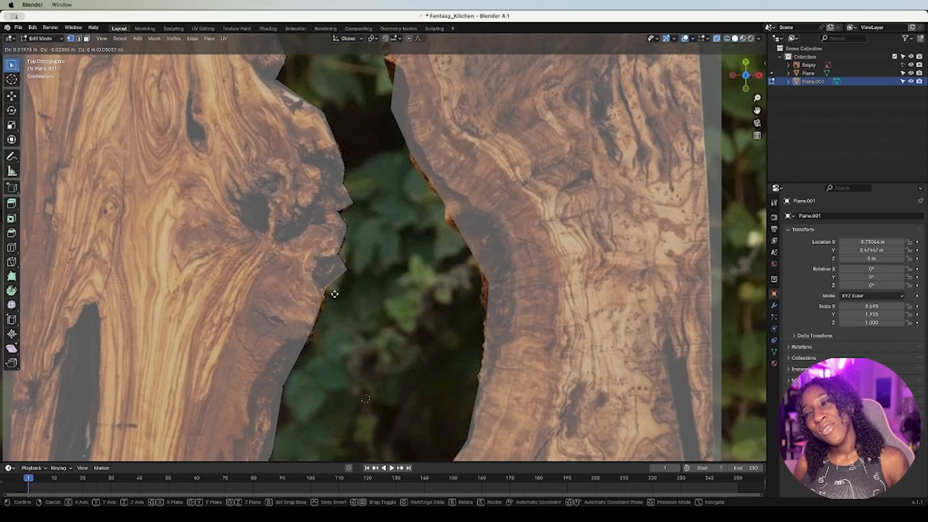
click(334, 293)
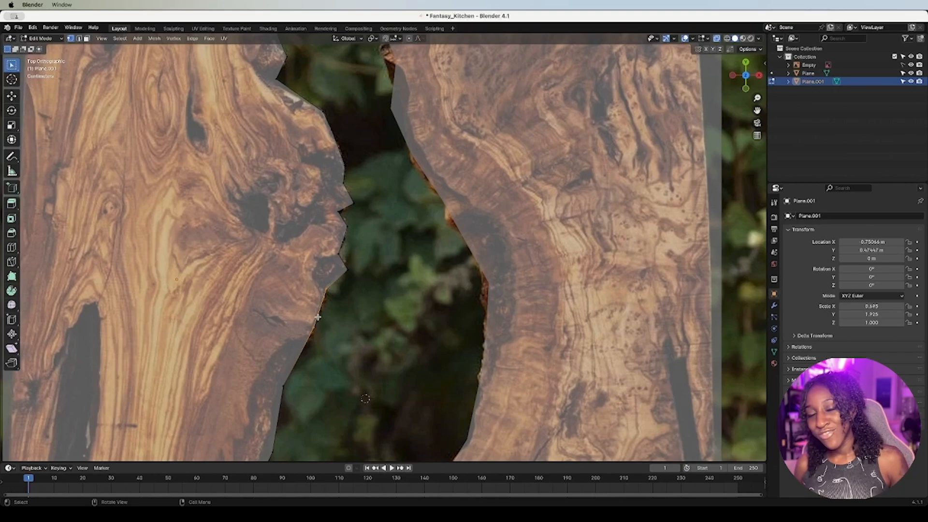
key(g)
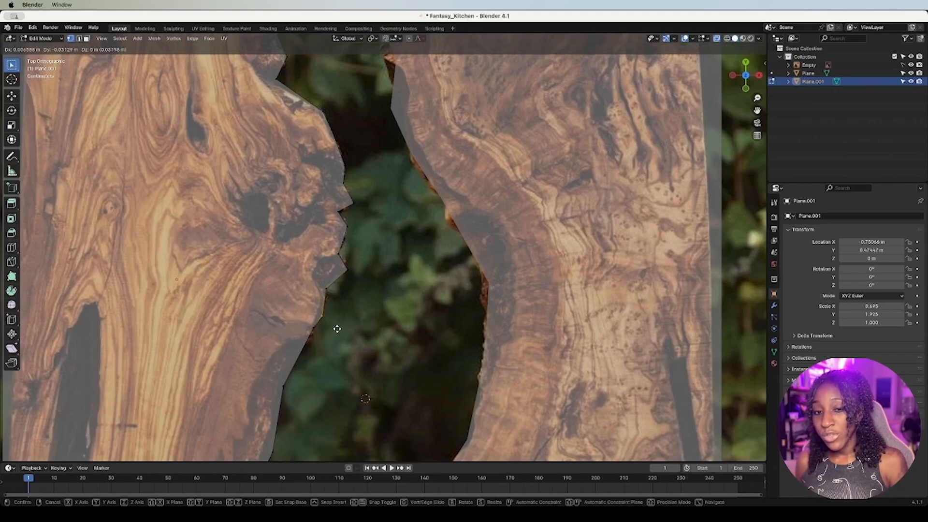
click(335, 325)
Step: Subdivide the edges below the bulge and move the upper new vertex outward onto the slab's outline
scroll(288, 357, down, 2)
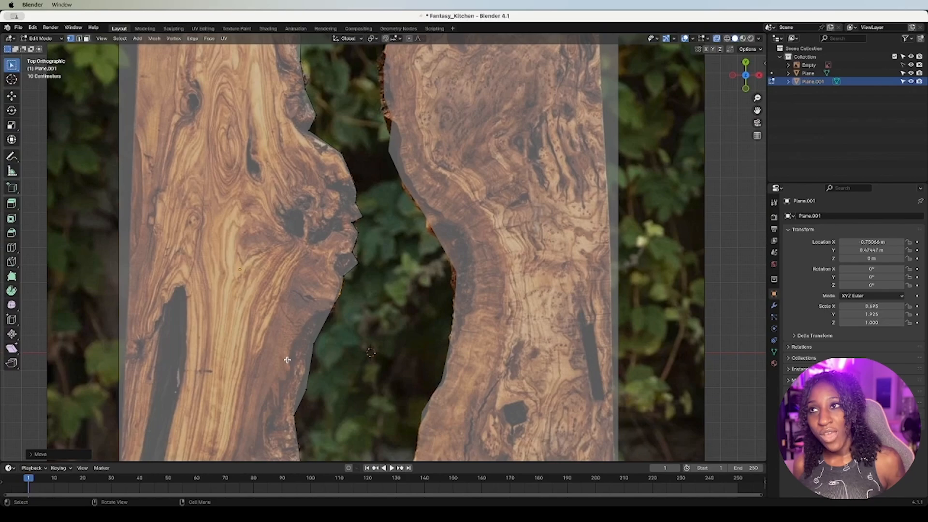
key(b)
drag(276, 288, 335, 370)
right_click(327, 335)
click(316, 315)
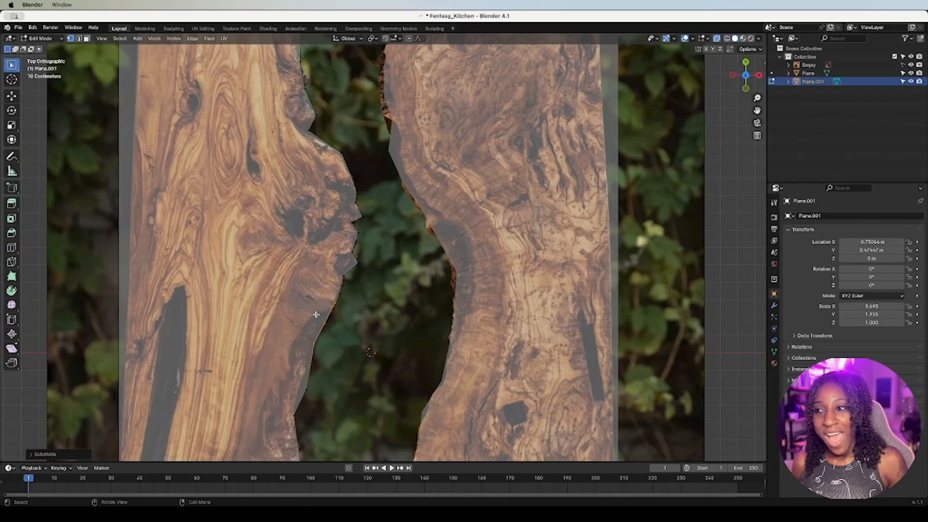
drag(320, 318, 331, 331)
key(g)
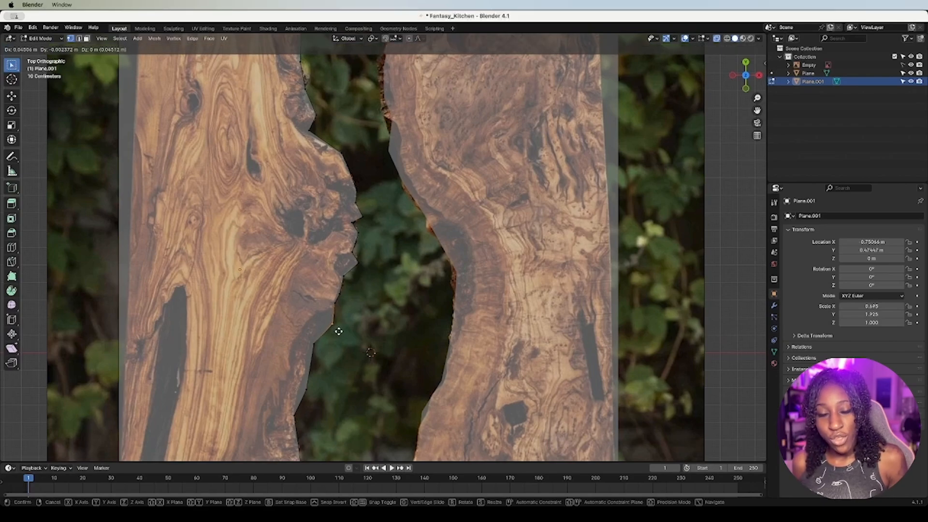
click(332, 328)
Step: Move the vertex where the left slab's base begins to flare slightly down onto the wood's outline
scroll(329, 335, down, 1)
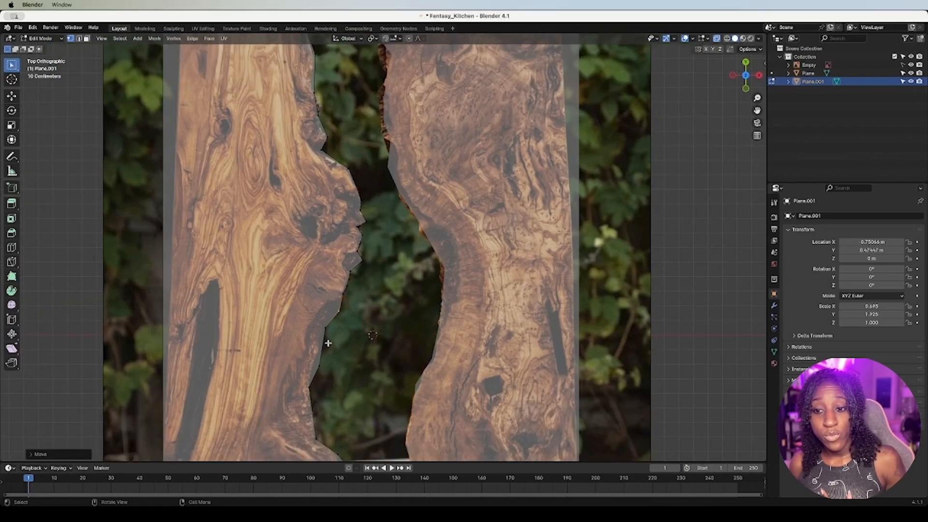
middle_drag(328, 343, 329, 328)
key(grave)
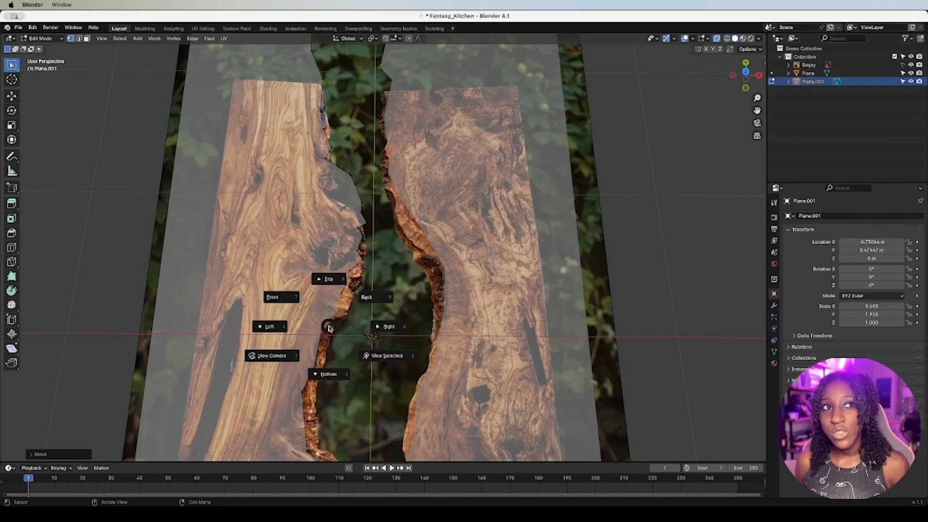
key(8)
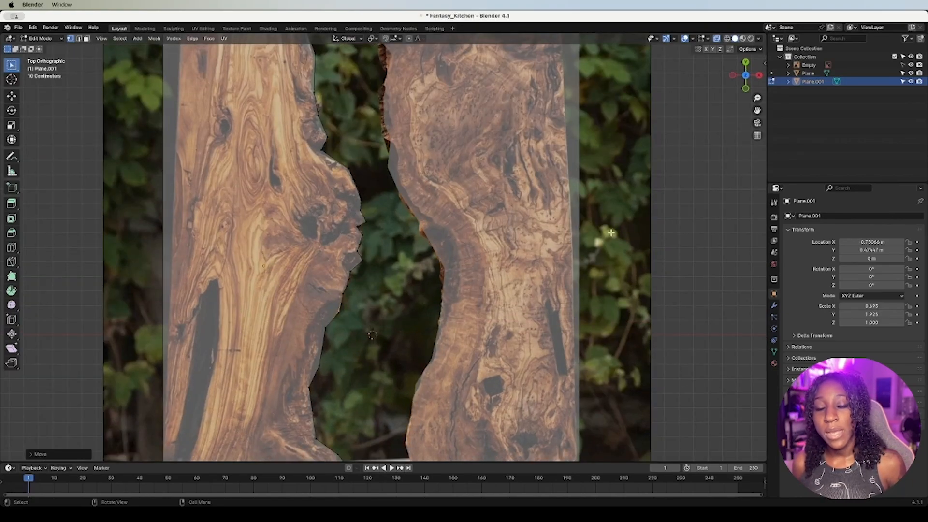
shift+middle_drag(372, 334, 373, 264)
click(323, 377)
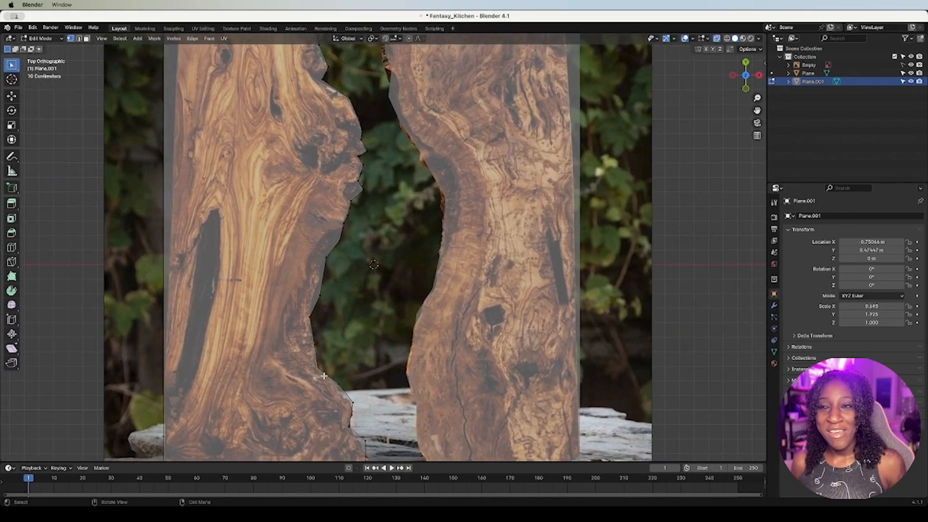
key(g)
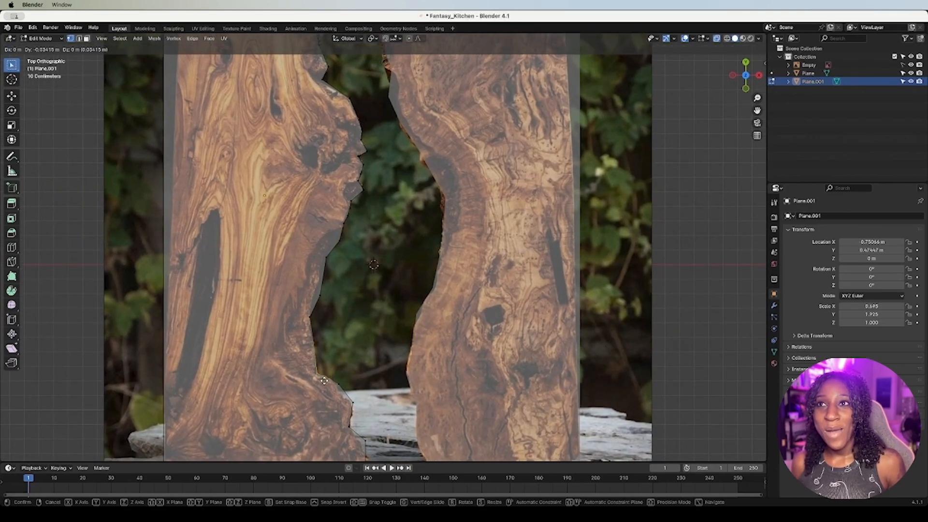
click(324, 378)
Step: Subdivide the slanted edge of the left slab's base flare and place the new vertex on the wood's outline
right_click(345, 396)
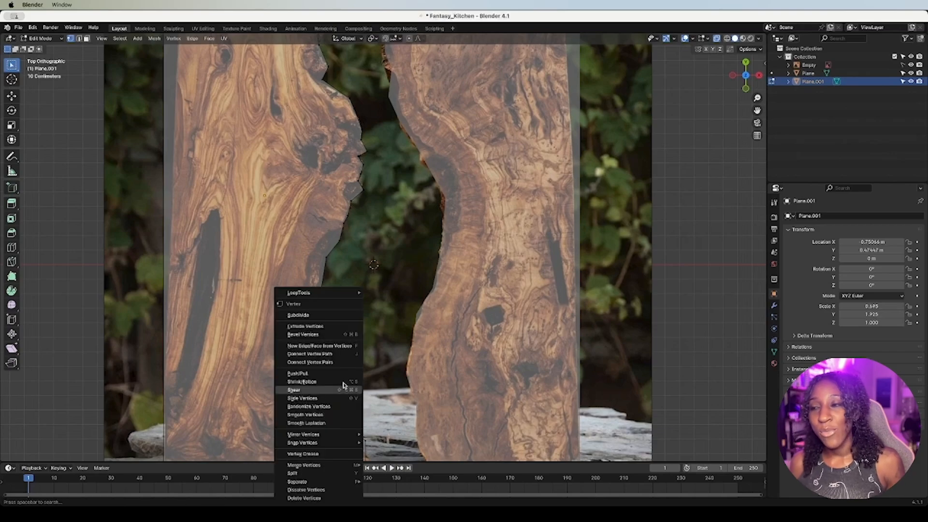
click(324, 316)
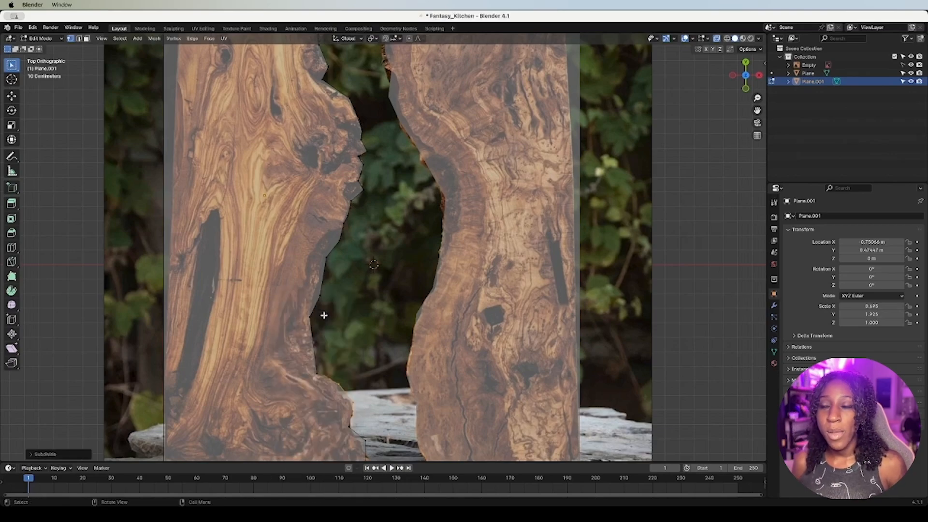
click(346, 402)
key(g)
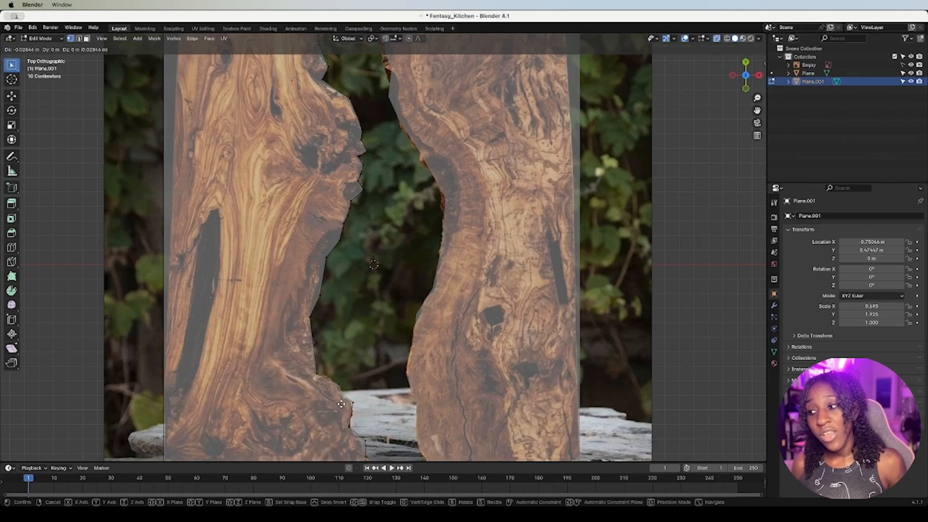
click(351, 406)
Step: Subdivide the lowest edge beside the left slab's bottom inner corner and move the new vertex onto the wood's outline
scroll(373, 391, down, 1)
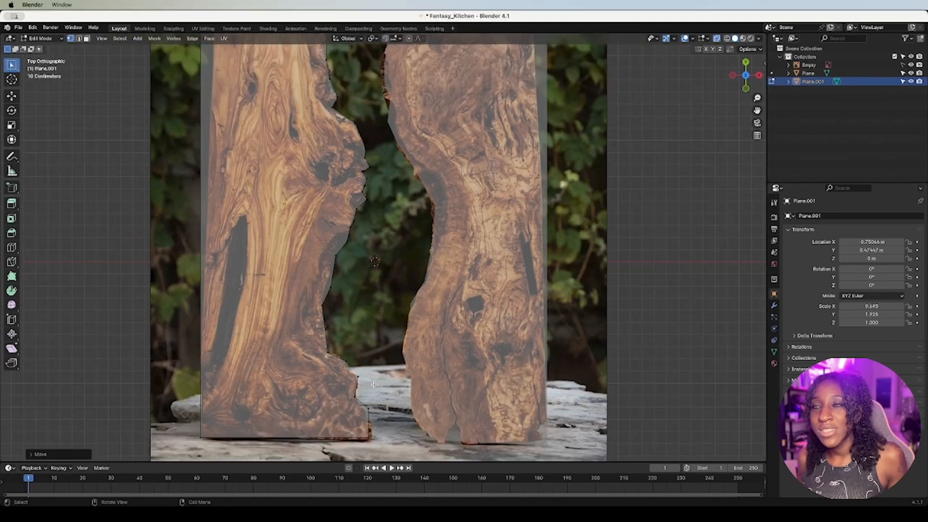
click(380, 438)
right_click(368, 417)
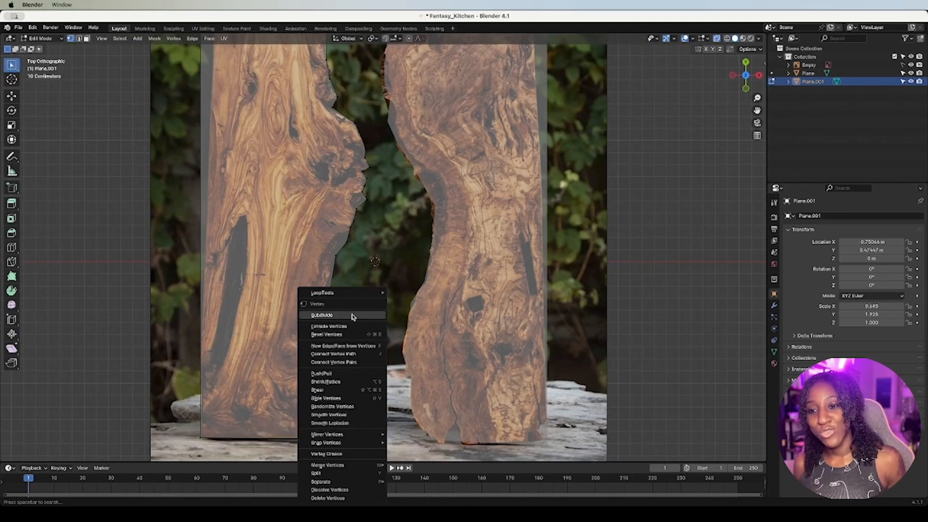
click(352, 316)
click(375, 417)
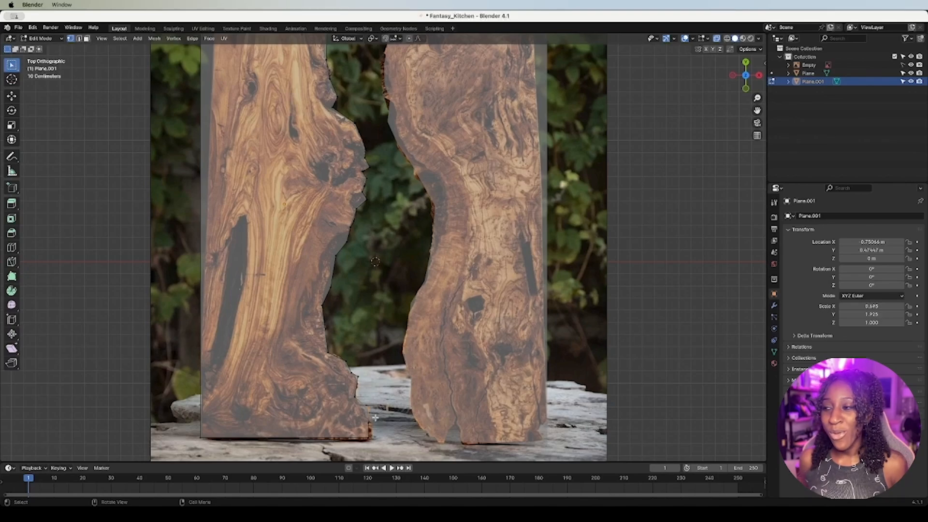
key(g)
click(374, 419)
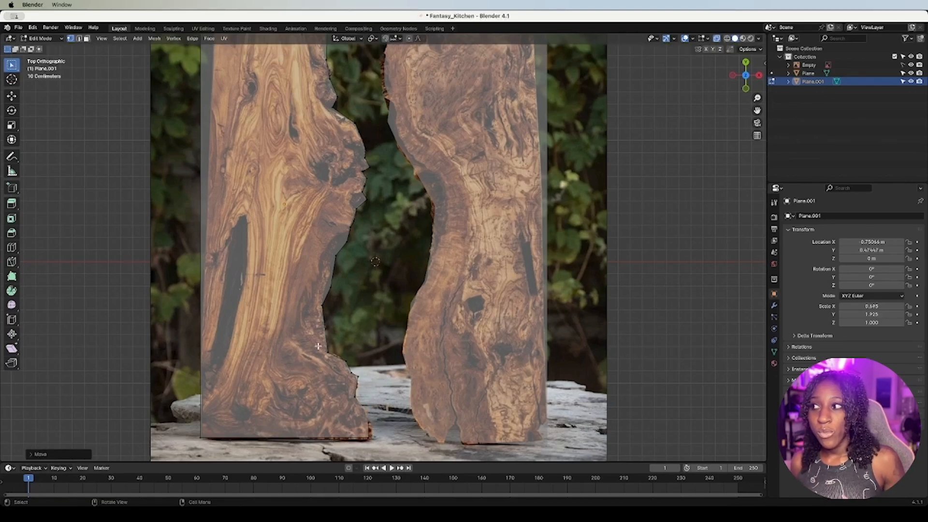
Step: Subdivide the uppermost edge of the left slab's base flare and pull the new vertex outward onto the outline
click(360, 362)
right_click(338, 358)
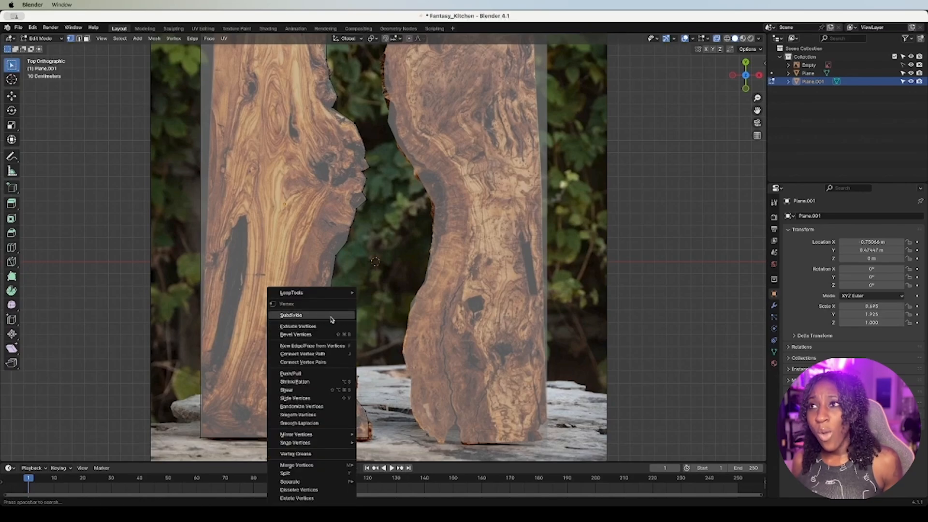
click(331, 317)
drag(334, 349, 339, 362)
key(g)
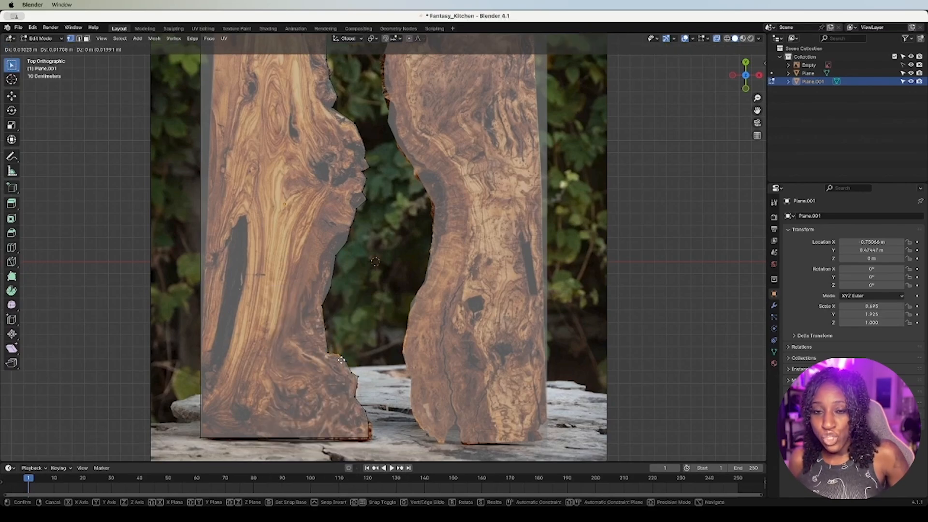
click(337, 356)
Step: Save the file and switch to editing the mesh of the right slab's plane
scroll(384, 309, down, 4)
key(super+s)
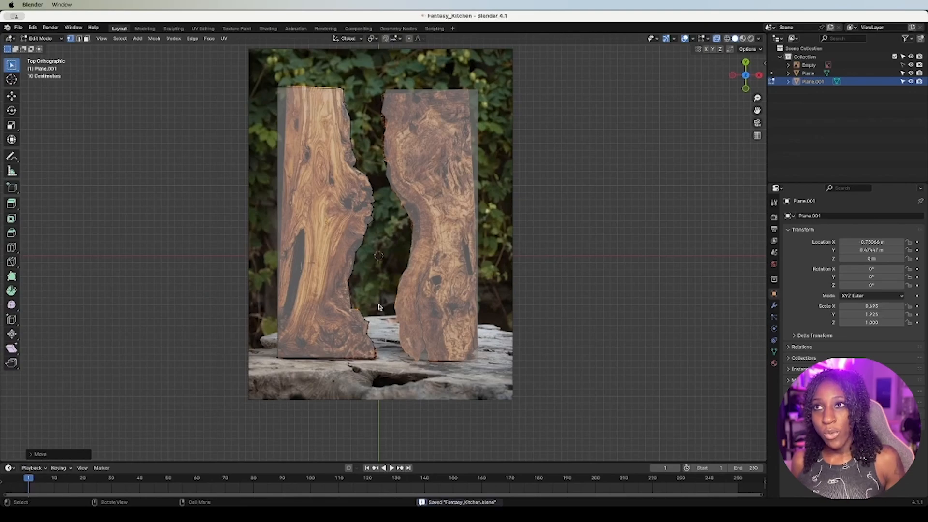
click(581, 238)
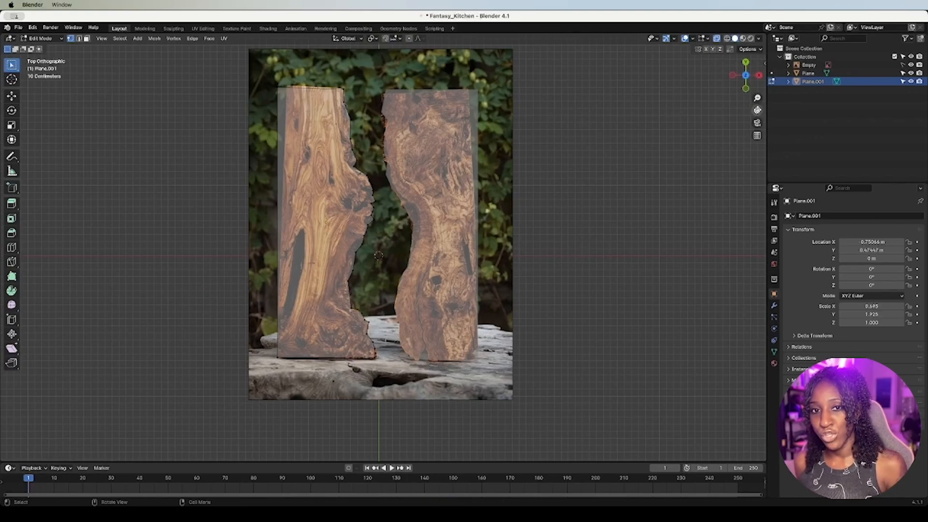
mouse_move(757, 111)
mouse_down()
mouse_move(758, 155)
mouse_move(757, 81)
mouse_move(757, 104)
mouse_up()
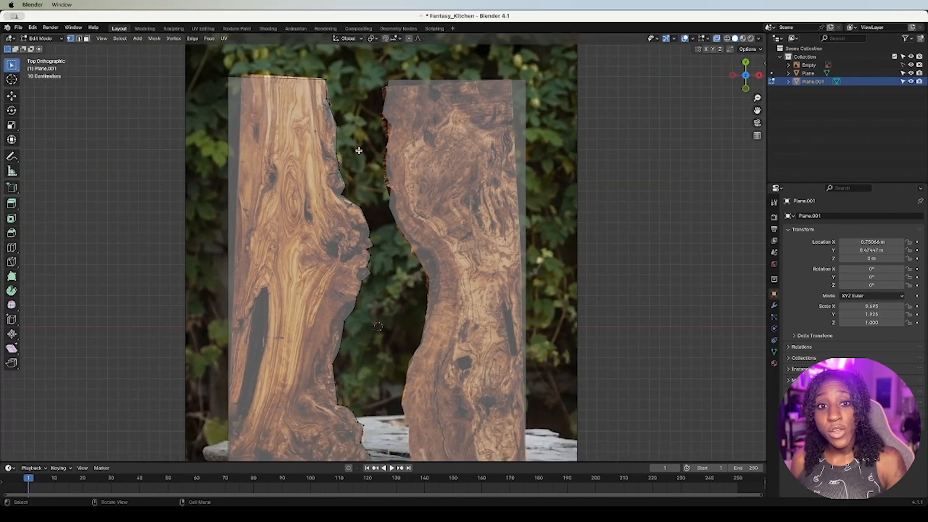
key(Tab)
click(438, 137)
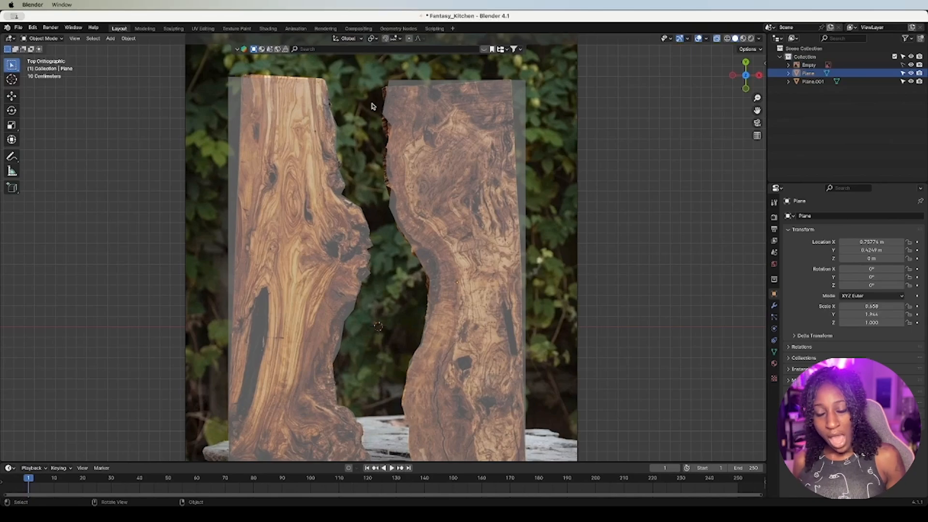
key(Tab)
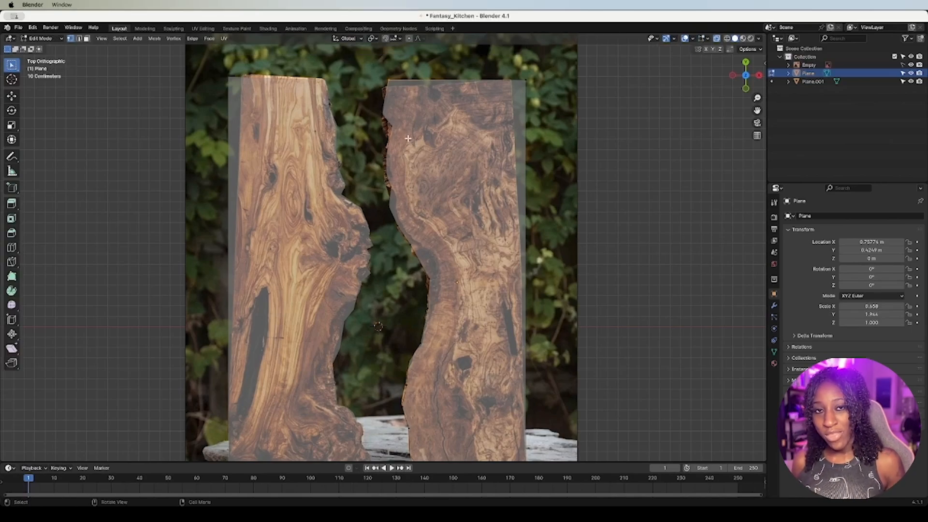
Step: Move the vertex near the top of the right slab's inner edge down to the small ledge and subdivide the edge above it
key(g)
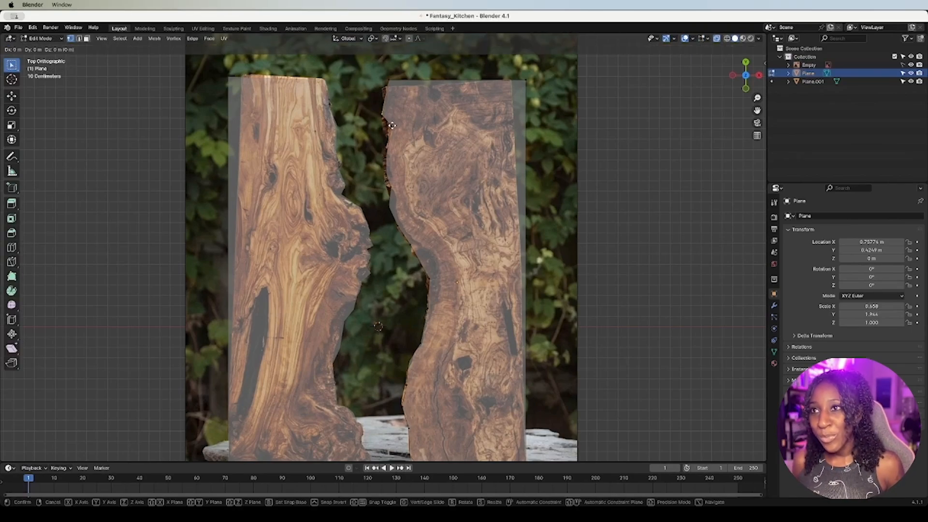
click(388, 93)
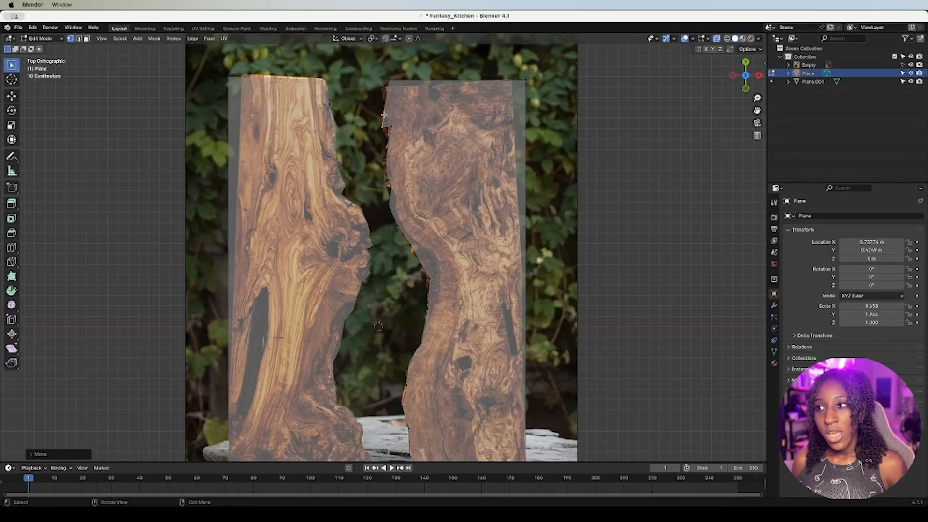
drag(387, 93, 394, 131)
right_click(386, 102)
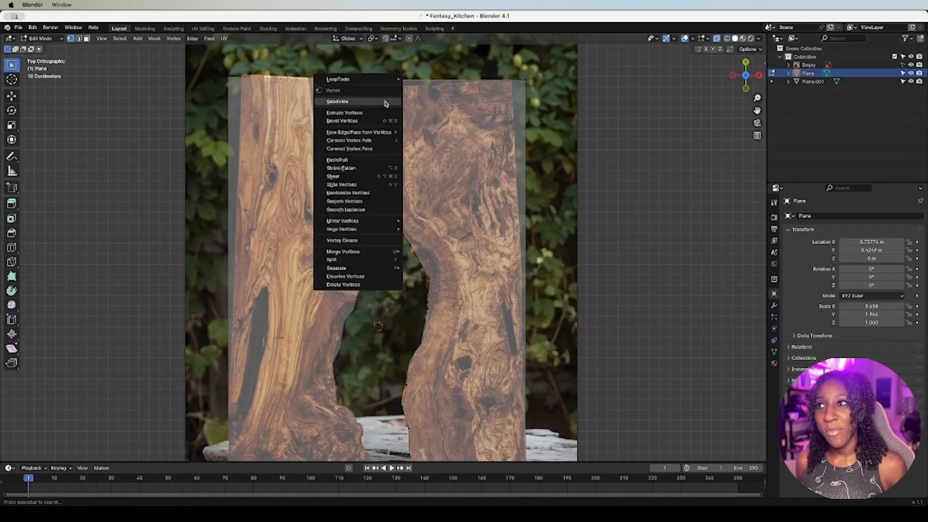
click(388, 100)
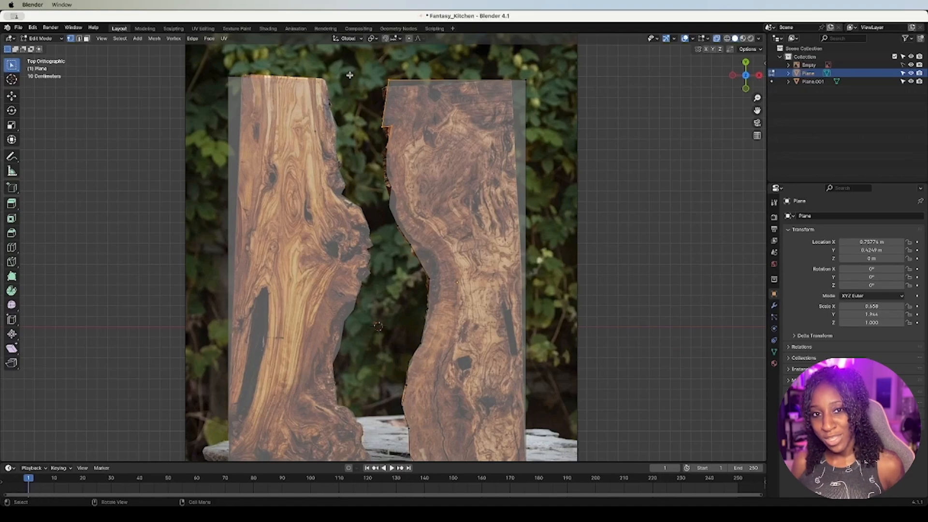
Step: Subdivide the right slab's inner edge above the ledge again and move the new vertex up along the outline
drag(368, 70, 388, 124)
right_click(385, 114)
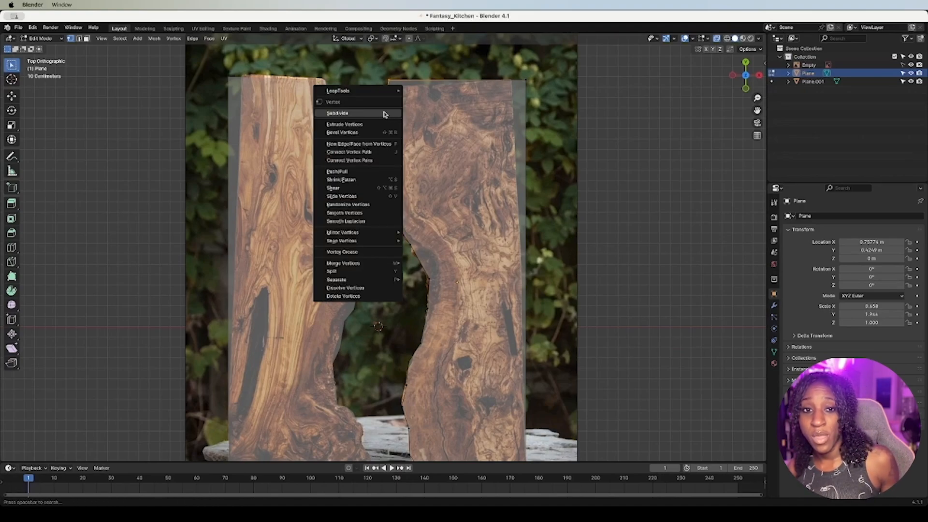
click(386, 113)
click(390, 110)
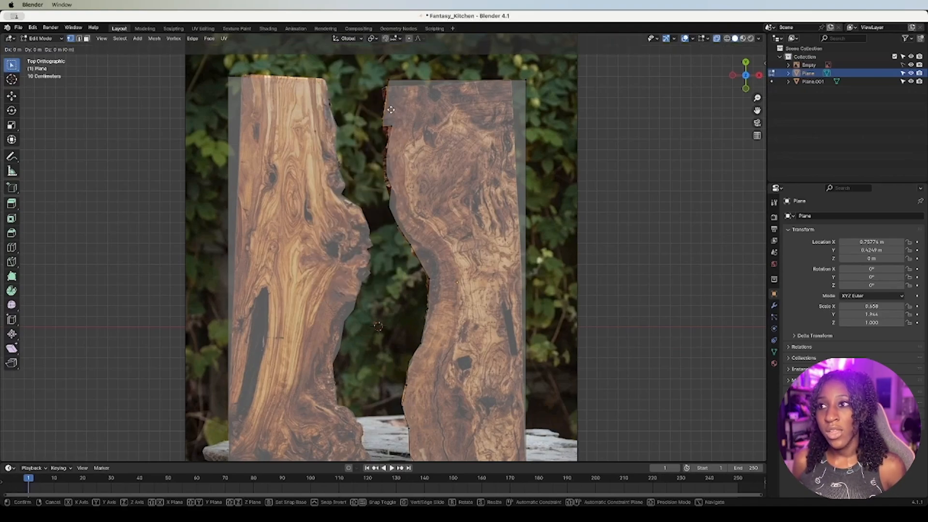
key(g)
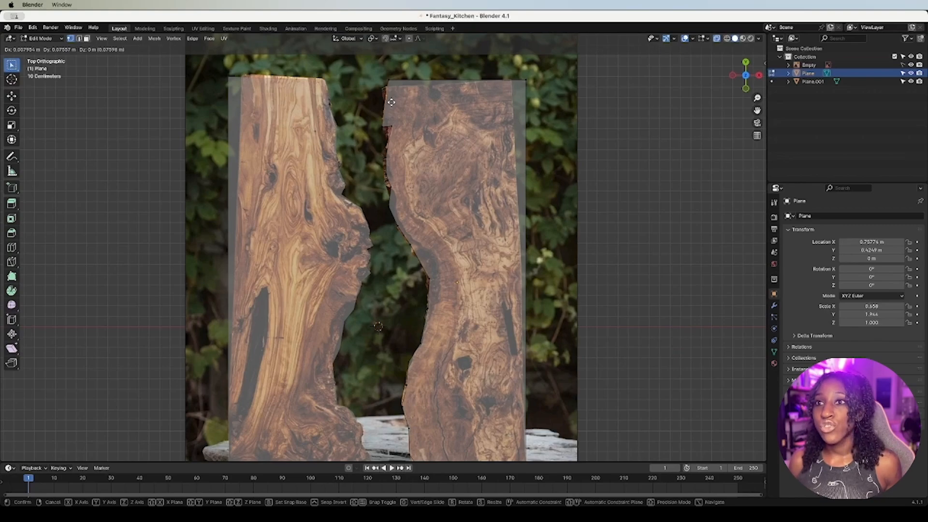
click(391, 104)
Step: Move the two vertices just beneath the ledge onto the right slab's inner outline
click(395, 131)
key(g)
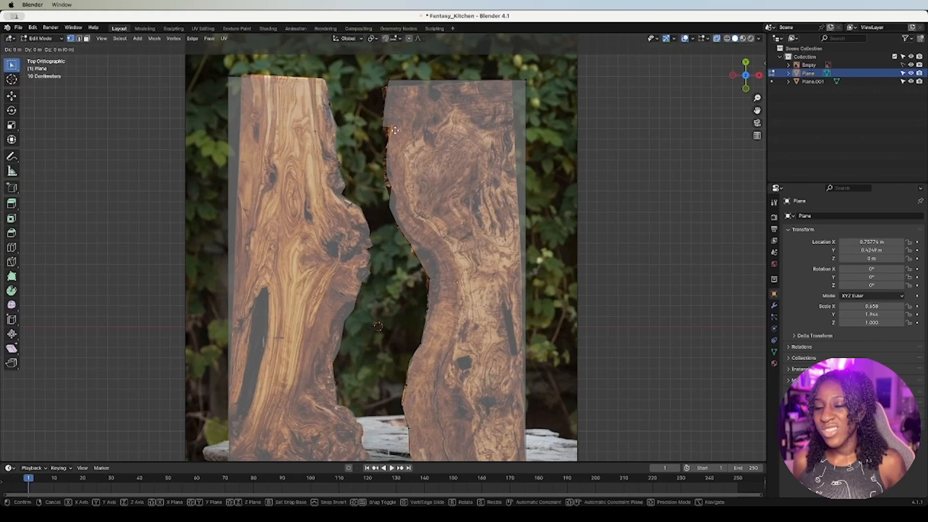
click(391, 131)
drag(372, 135, 406, 189)
click(390, 158)
key(g)
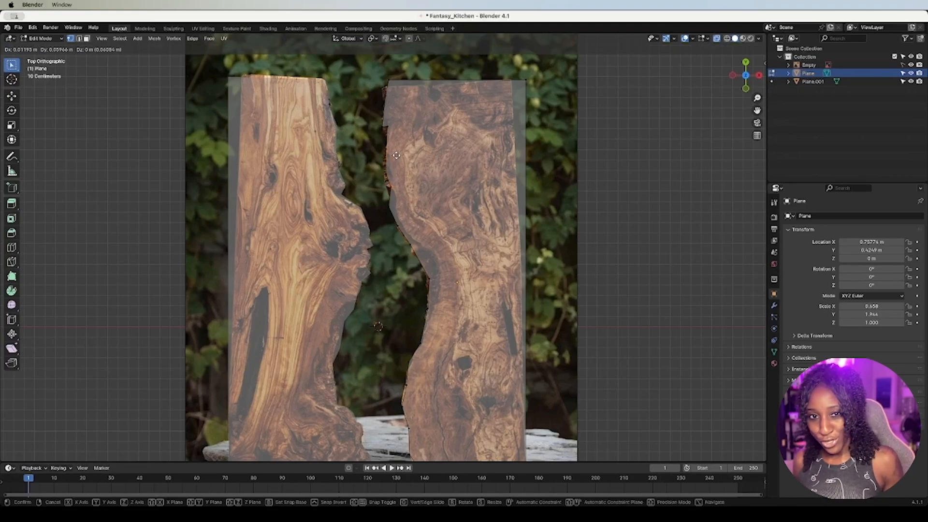
click(390, 157)
Step: Move the next two vertices down the right slab's inner edge onto the outline around the small dark protrusion
drag(379, 159, 389, 178)
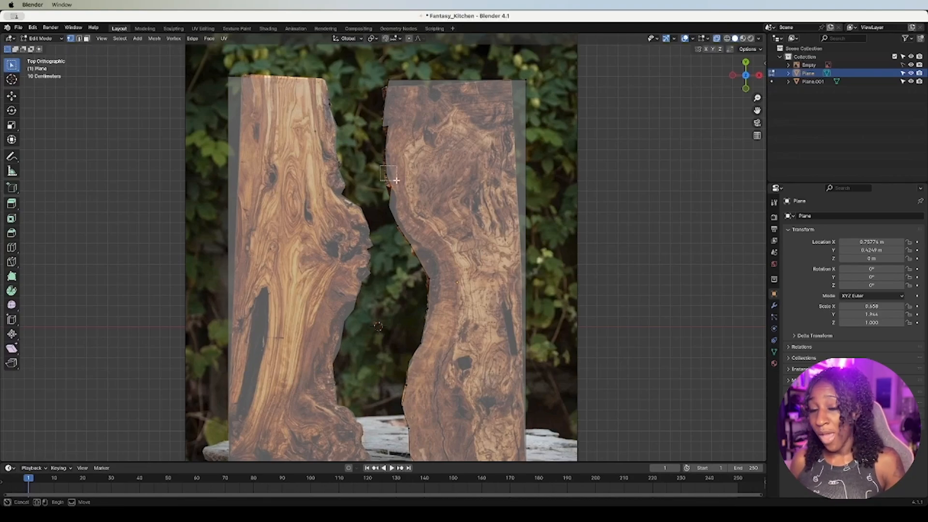
key(g)
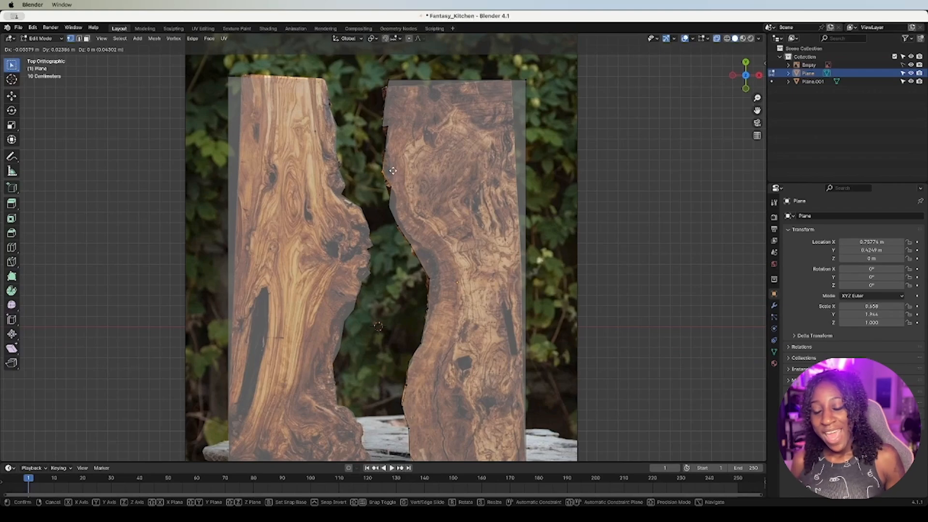
click(393, 167)
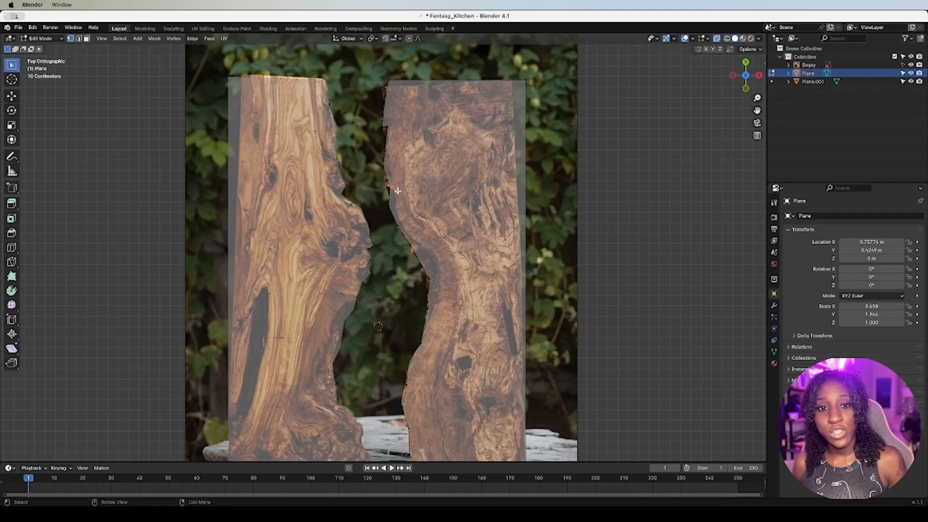
key(g)
click(392, 190)
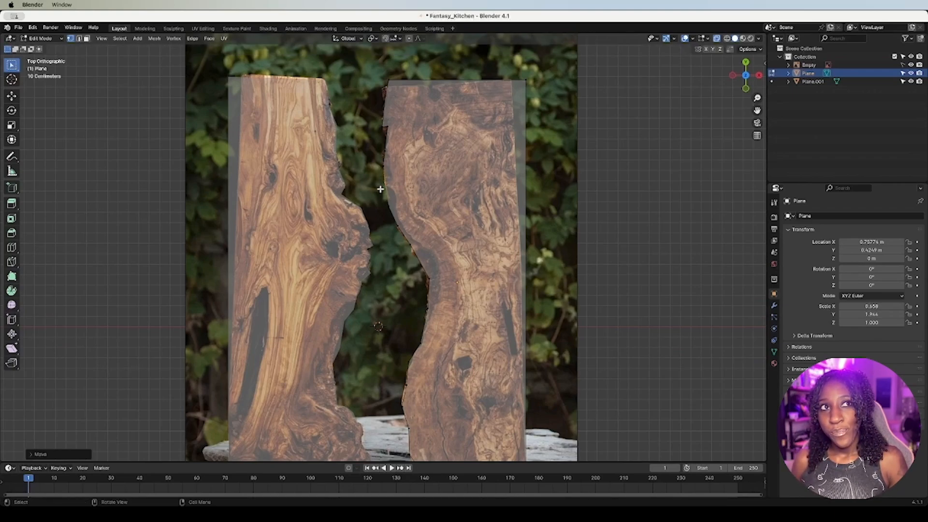
Step: Move the vertex just beneath the small dark protrusion on the right slab's inner edge onto the outline
drag(381, 189, 401, 215)
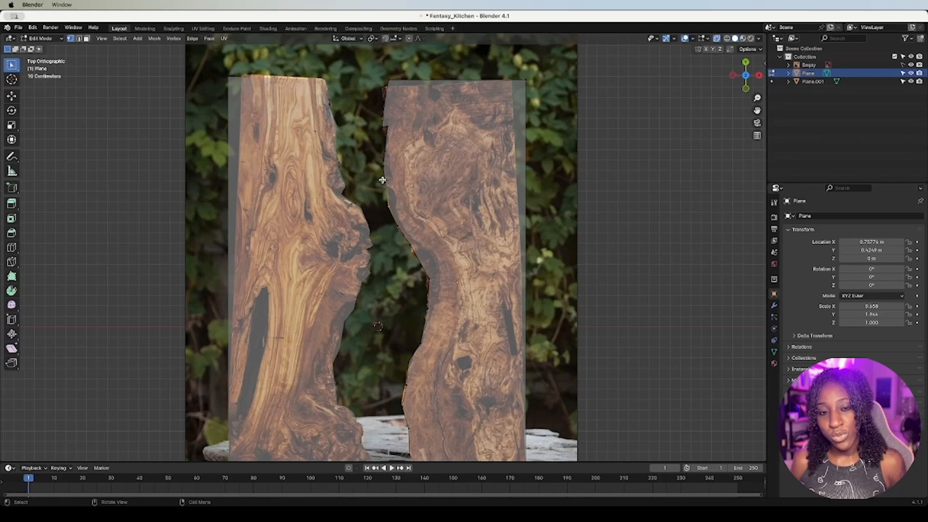
drag(382, 180, 397, 211)
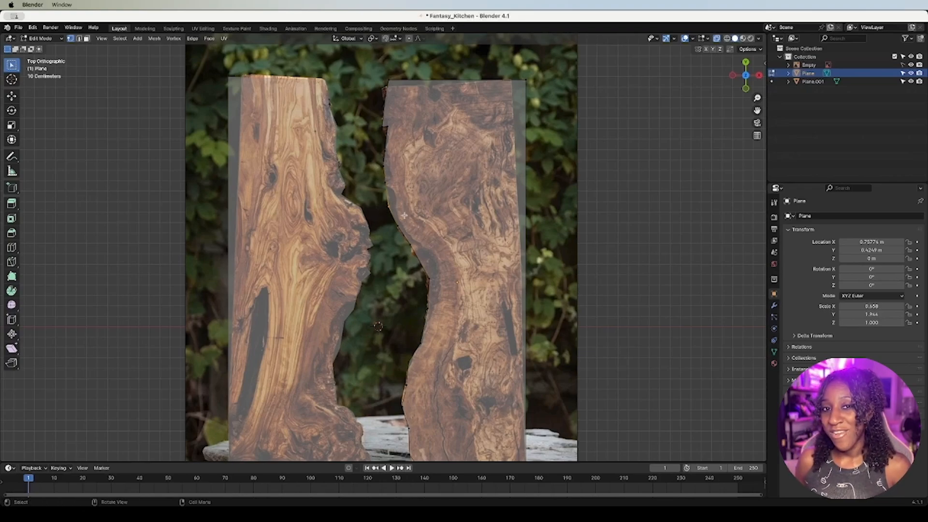
key(g)
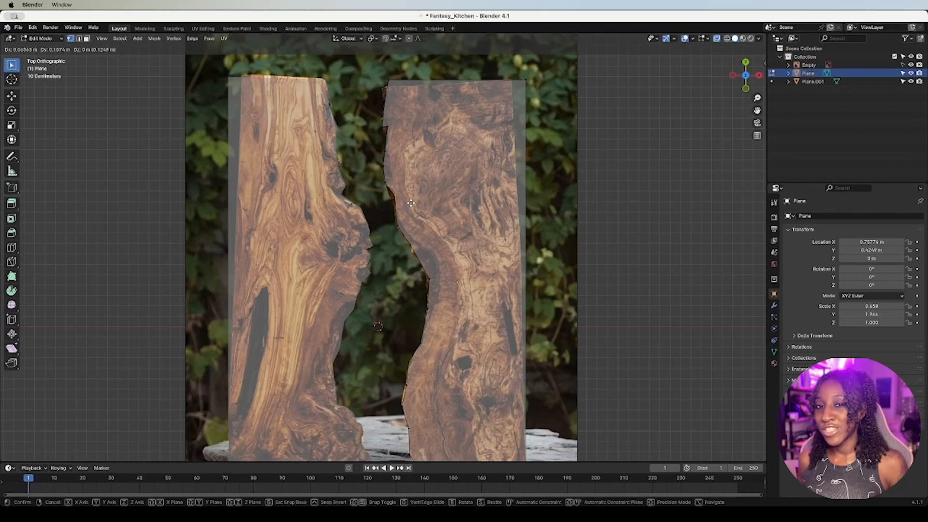
click(395, 219)
click(410, 236)
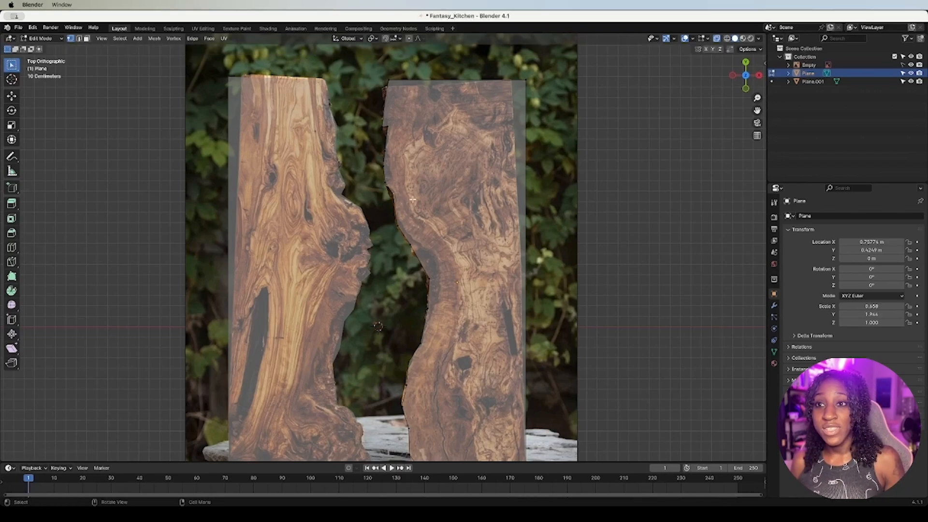
Step: Subdivide the right slab's inner edge along the slope below the protrusion and move the new vertex onto the outline
drag(403, 237, 437, 284)
right_click(421, 264)
right_click(422, 264)
click(422, 264)
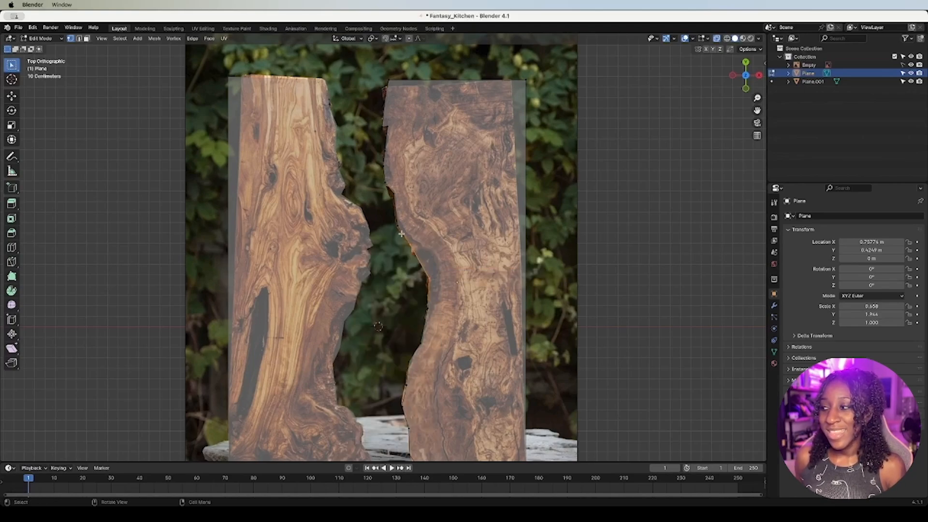
right_click(418, 251)
click(414, 257)
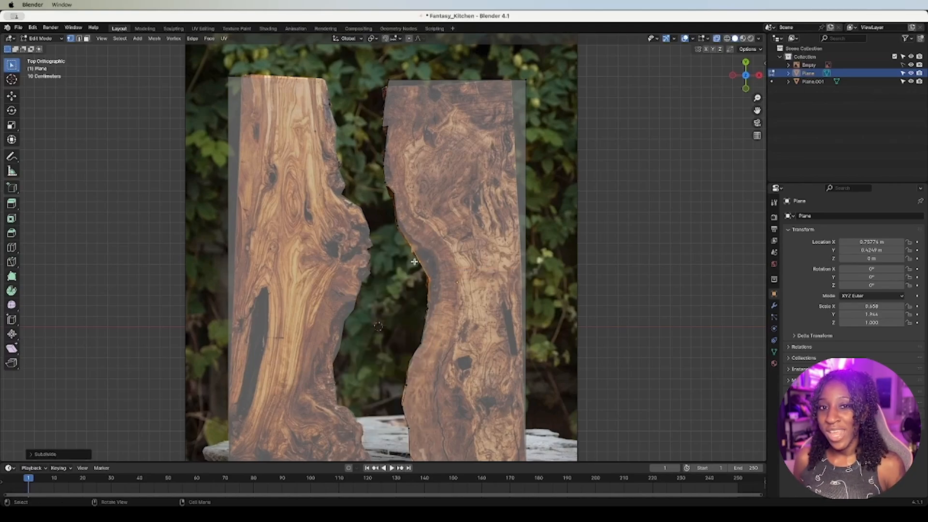
click(424, 265)
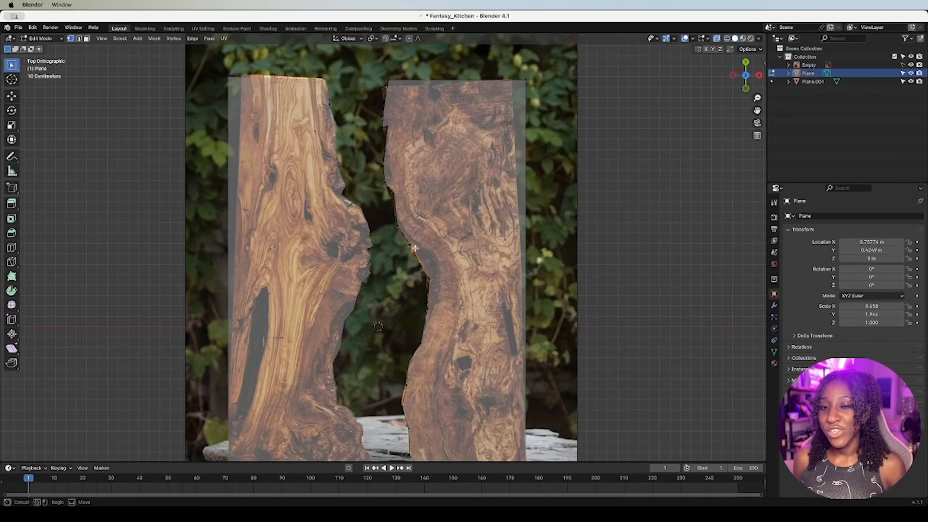
key(g)
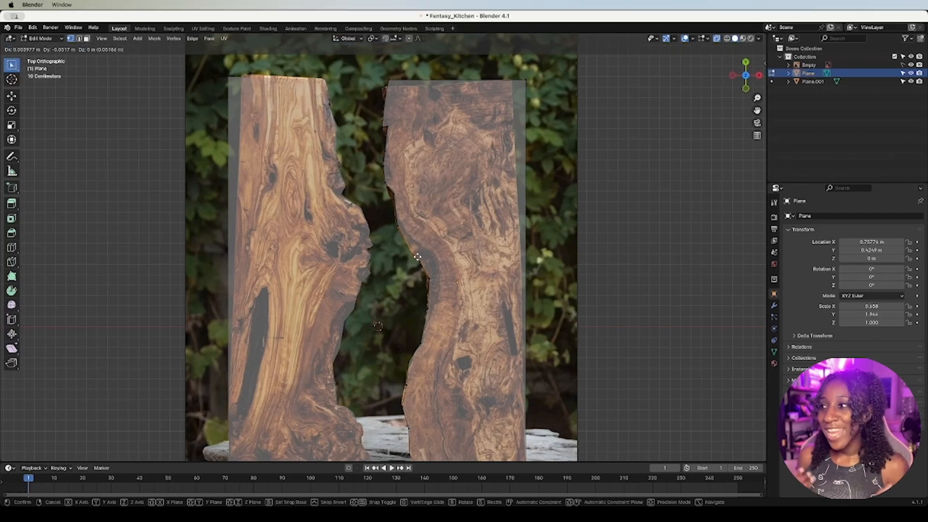
click(416, 250)
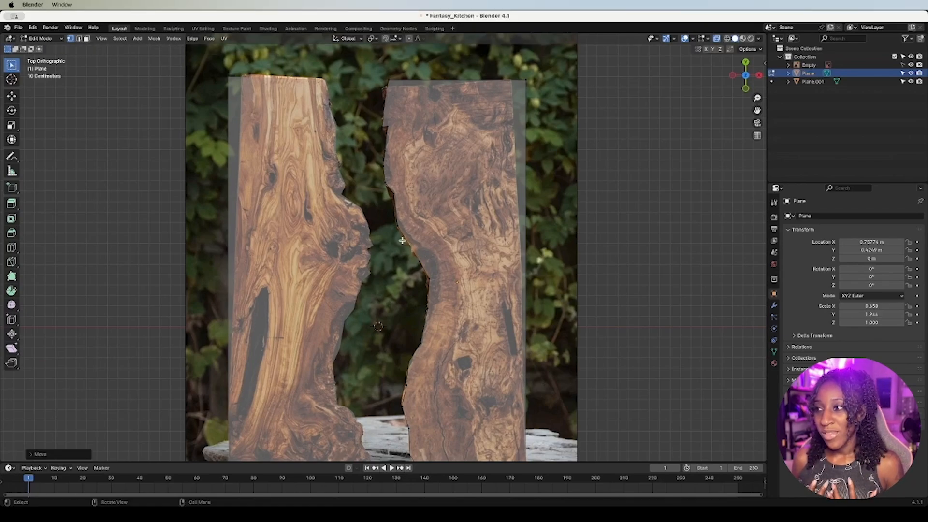
Step: Subdivide the short edge just below that new vertex again and fit the added vertex to the right slab's outline
click(424, 264)
right_click(418, 256)
click(417, 255)
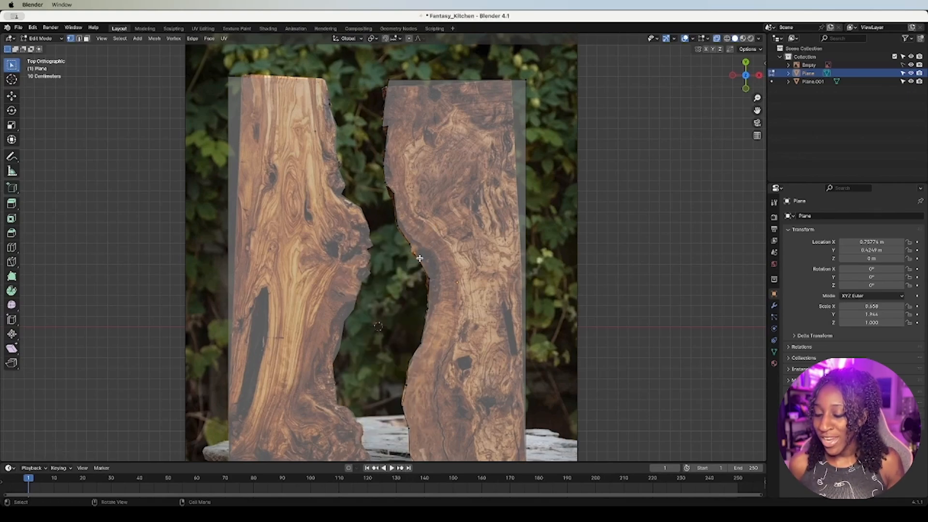
key(g)
click(416, 258)
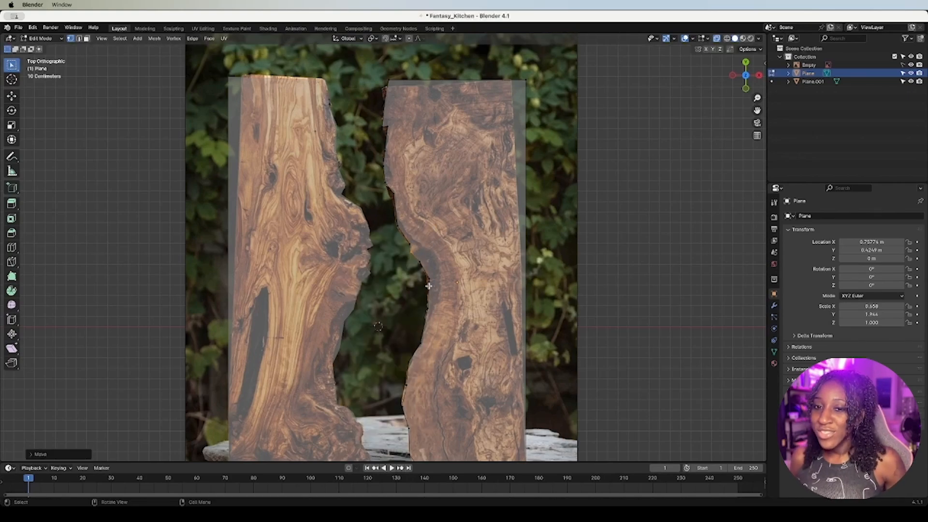
Step: Adjust the vertex at the right slab's inward curve and the one at its lower bulge to match the outline
drag(423, 273, 434, 283)
key(g)
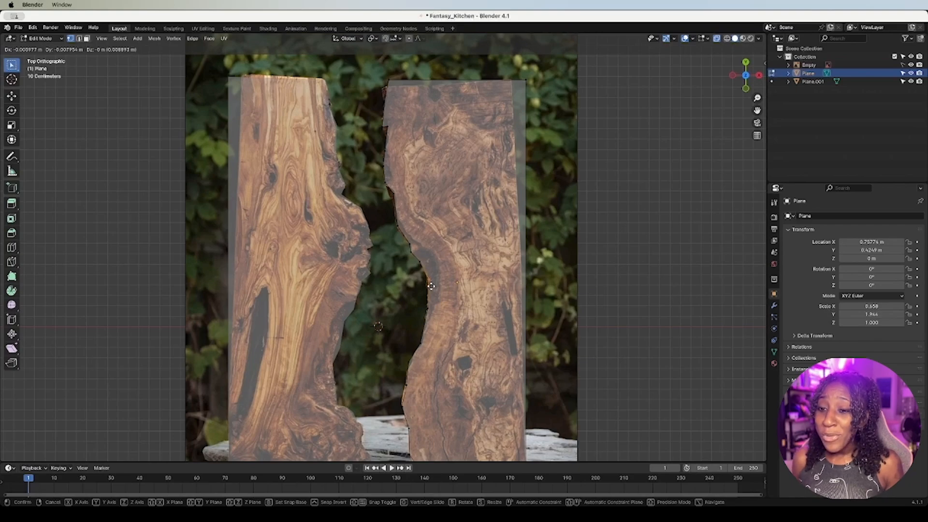
click(435, 290)
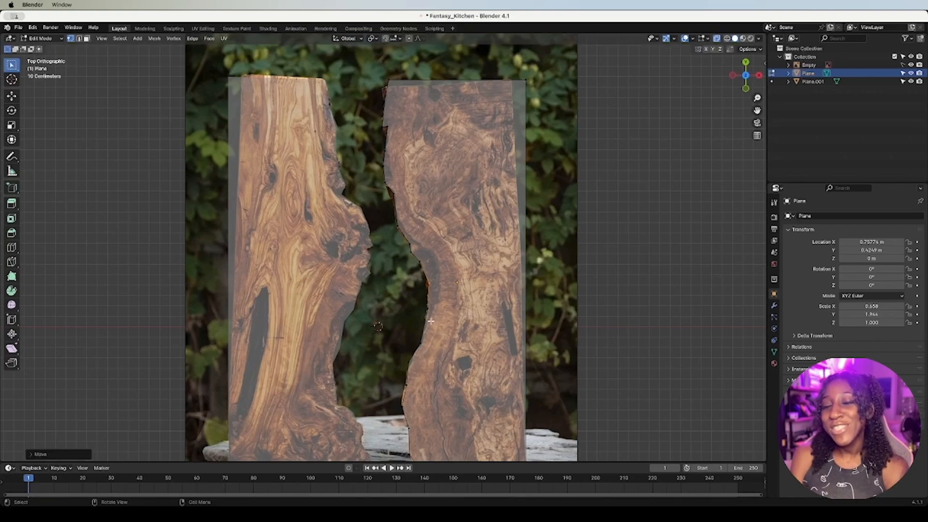
drag(401, 379, 415, 392)
key(g)
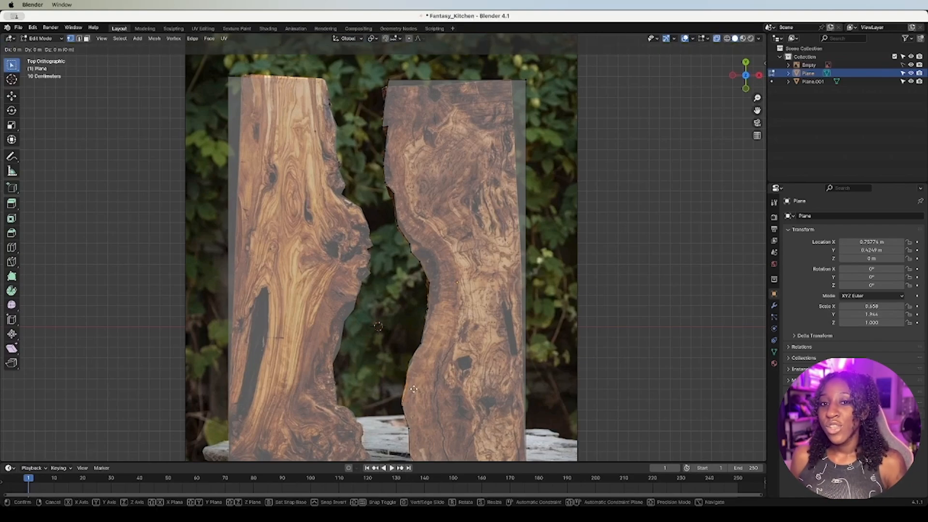
click(412, 390)
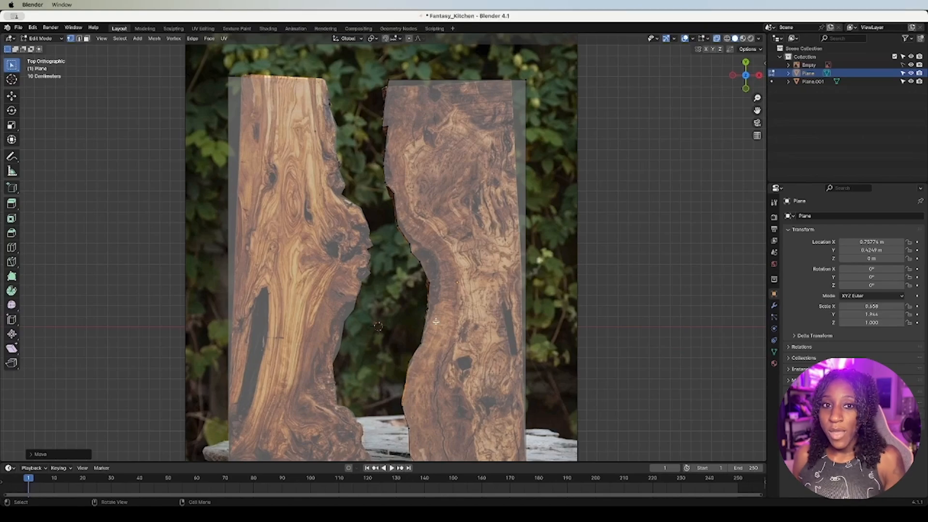
Step: Subdivide the right slab's bottom edge and move the new vertex onto the slab's lower outline
scroll(435, 322, down, 3)
scroll(434, 317, up, 2)
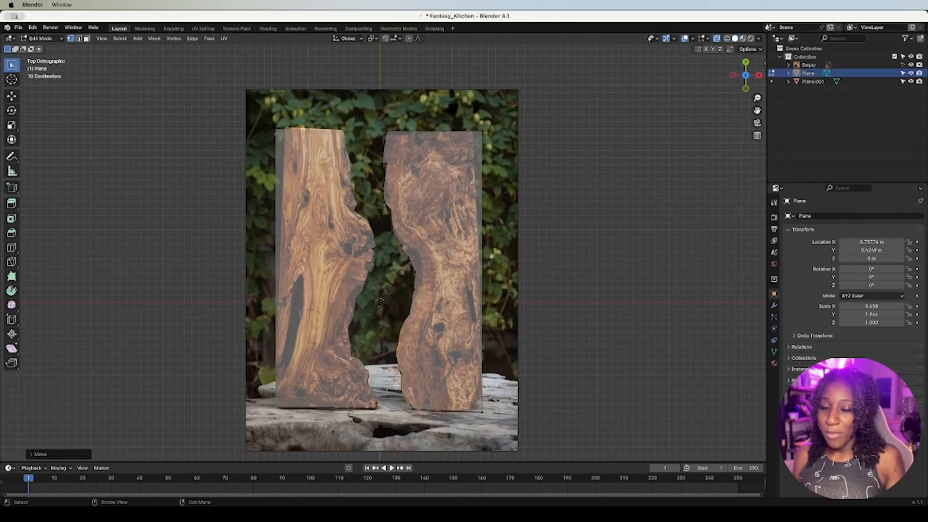
right_click(397, 316)
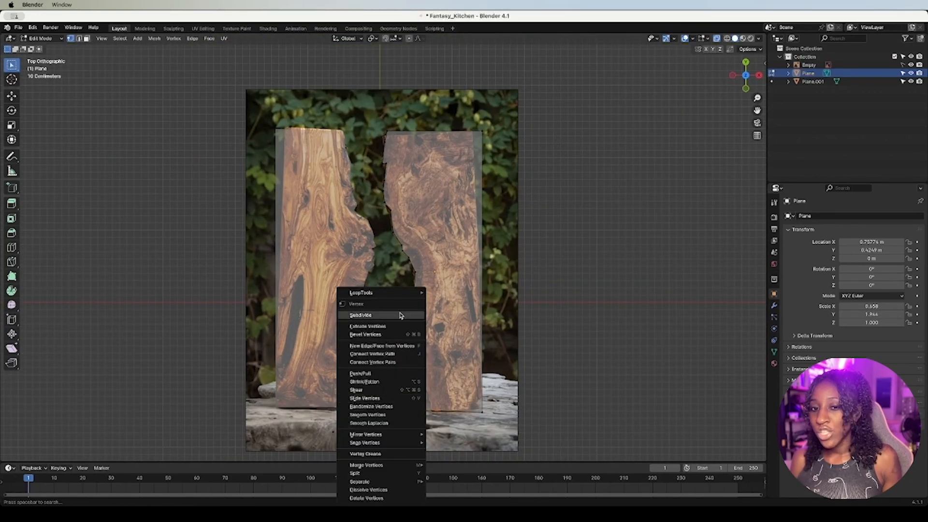
click(397, 315)
click(404, 406)
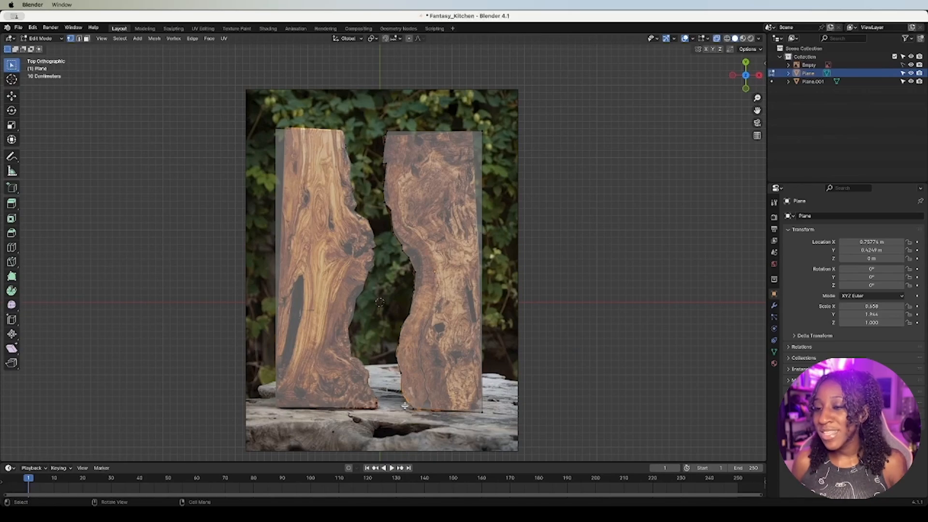
key(g)
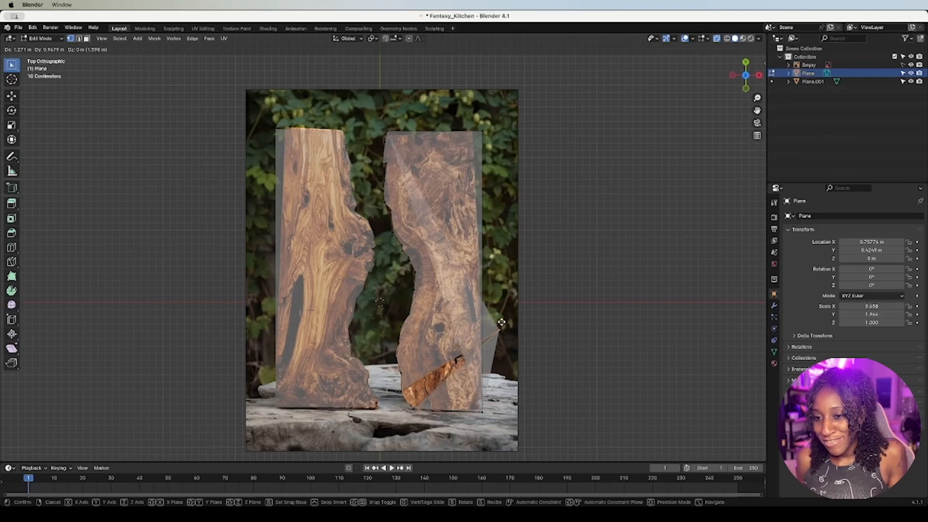
key(Escape)
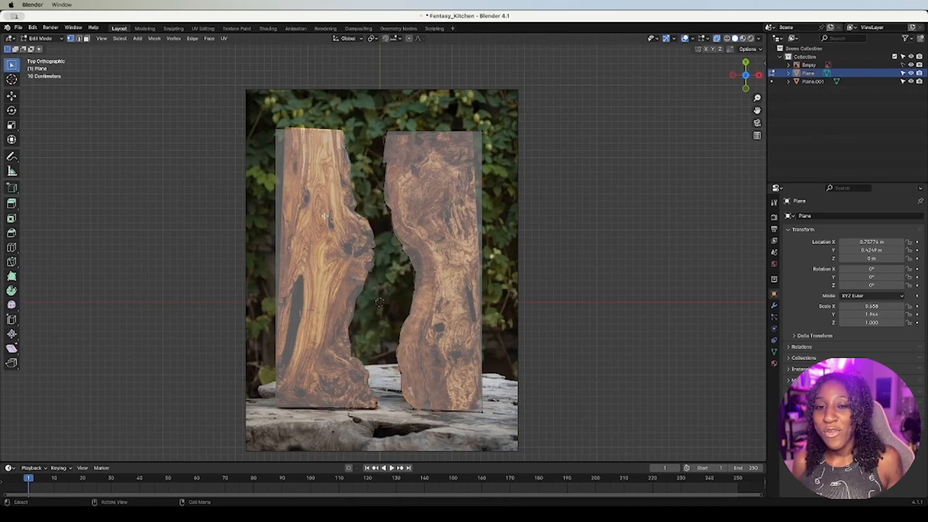
key(g)
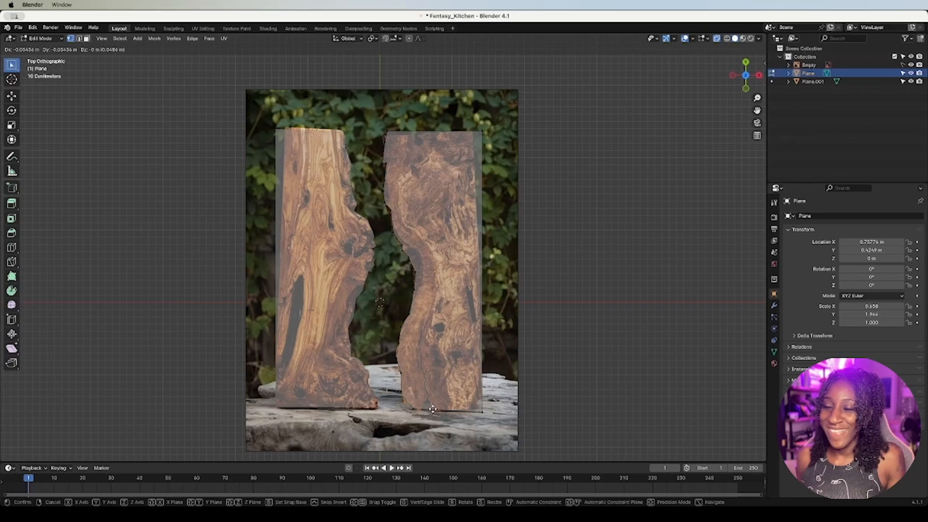
click(432, 409)
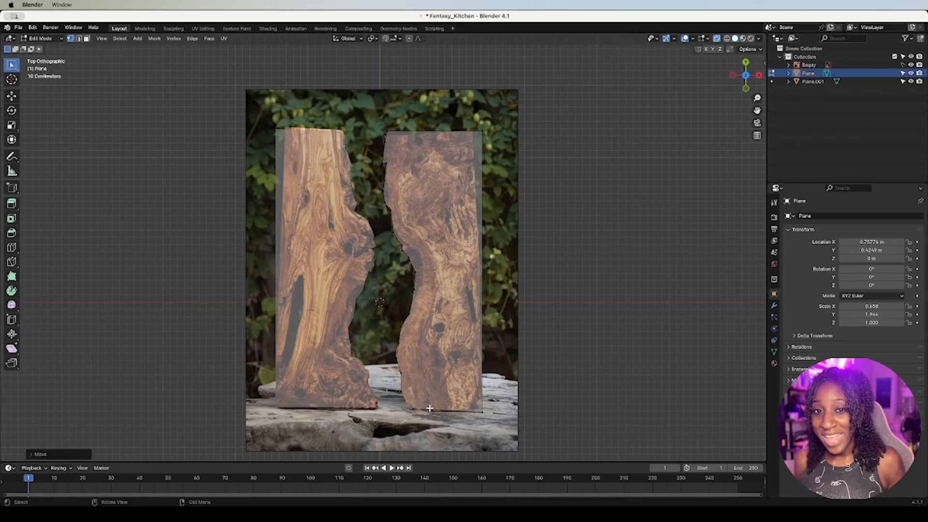
Step: Return to Object Mode, view the slabs in perspective, and hide the reference image
key(Tab)
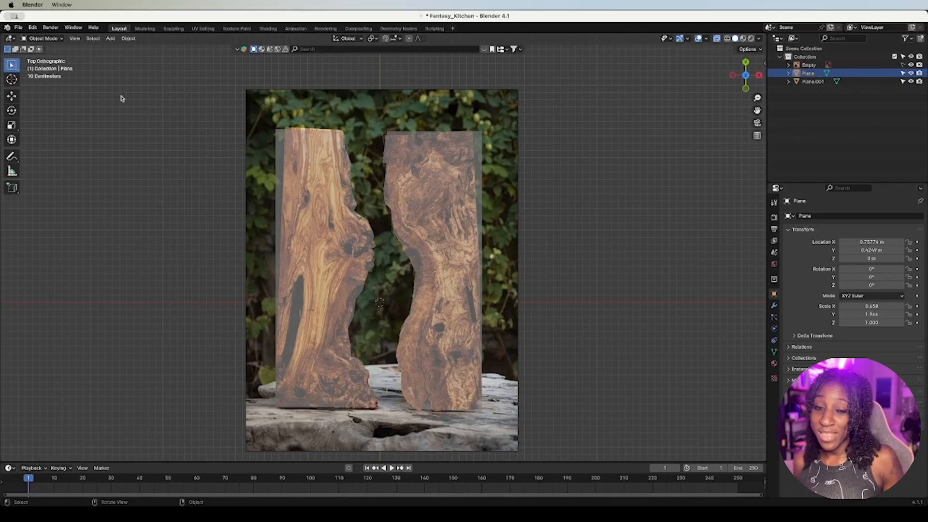
scroll(322, 199, down, 2)
scroll(580, 128, up, 2)
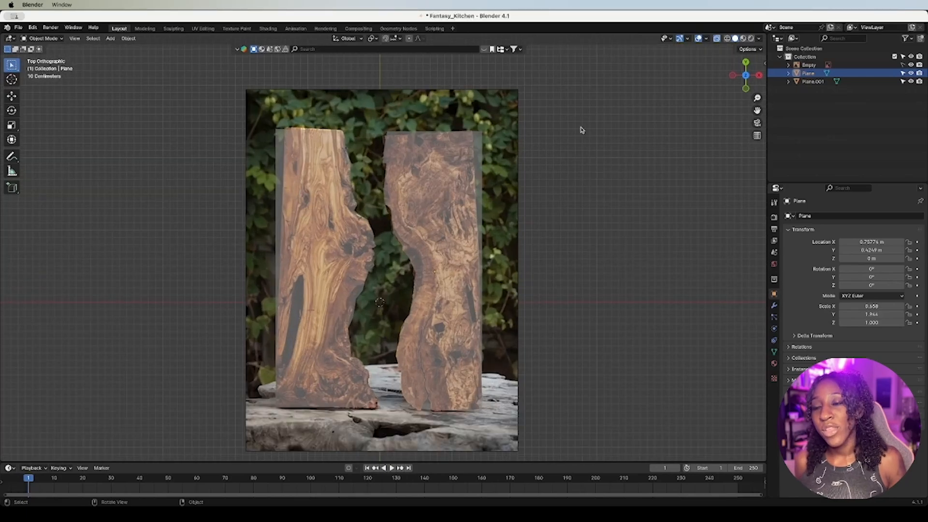
drag(745, 73, 730, 91)
click(447, 319)
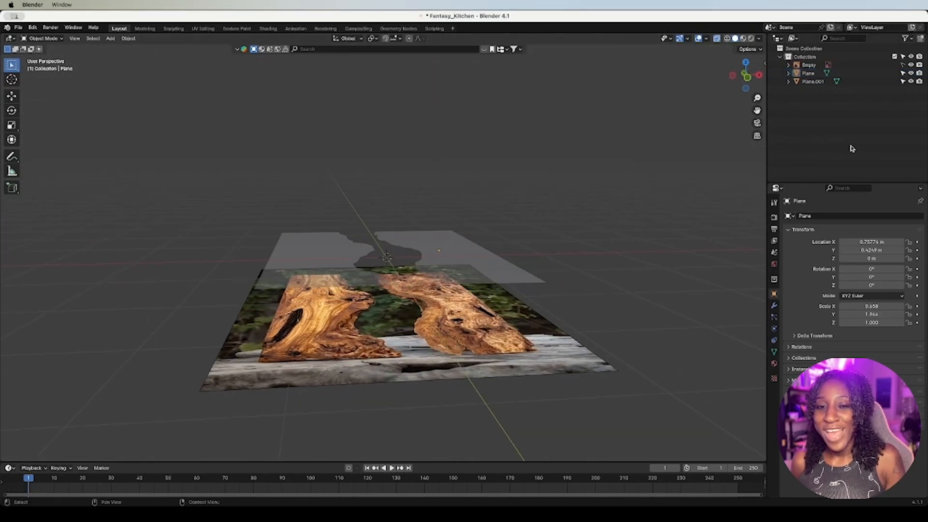
click(910, 65)
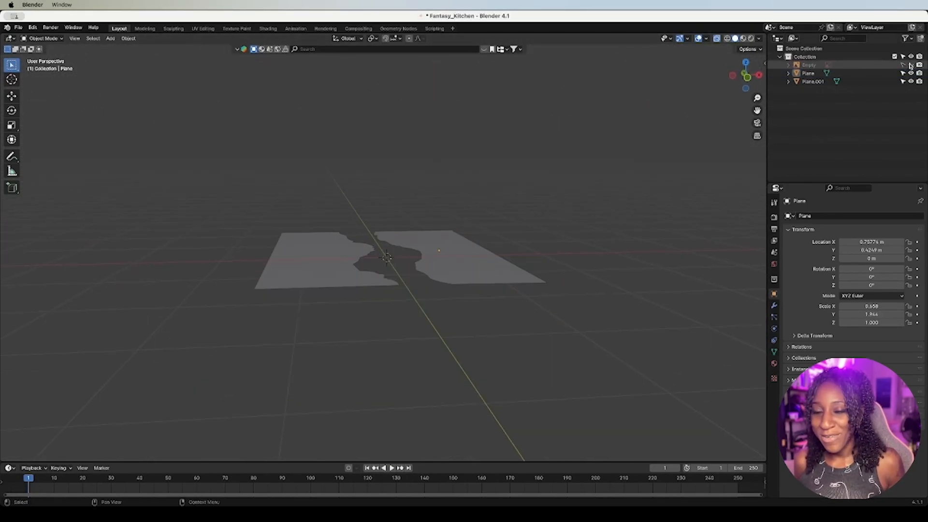
Step: Extrude the left slab's entire face downward to give the countertop thickness
click(334, 251)
drag(747, 76, 745, 77)
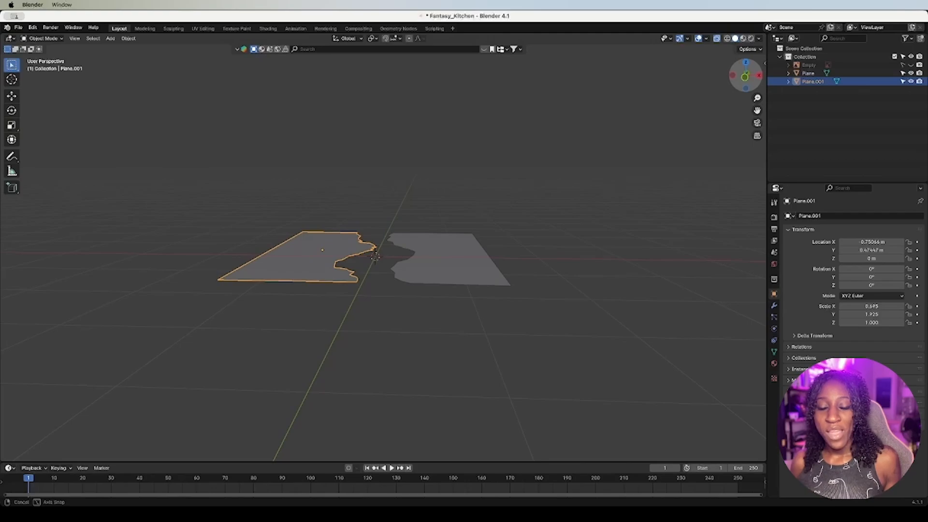
drag(745, 76, 745, 76)
key(z)
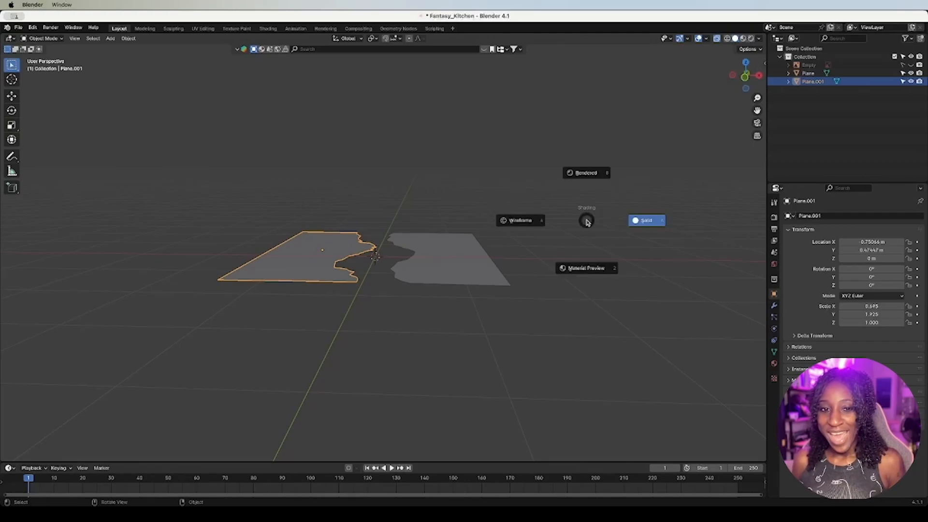
key(Escape)
key(Tab)
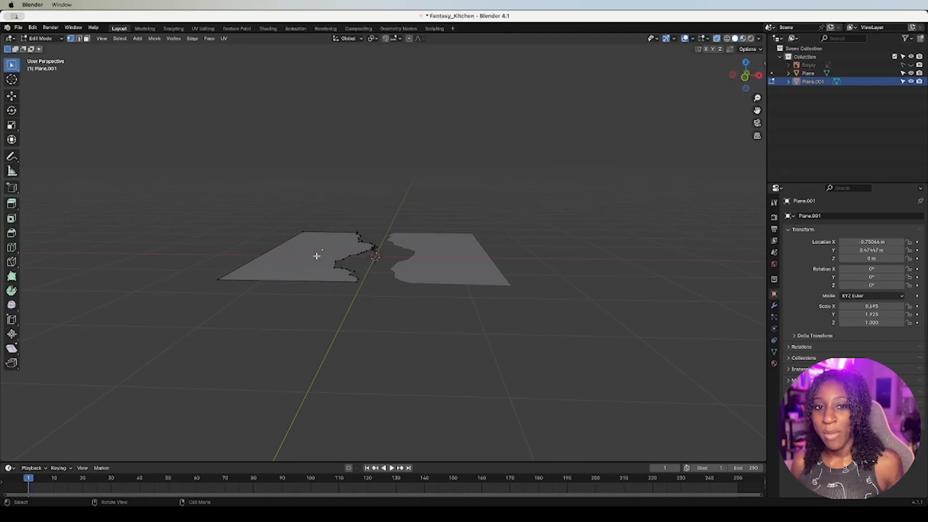
key(a)
key(e)
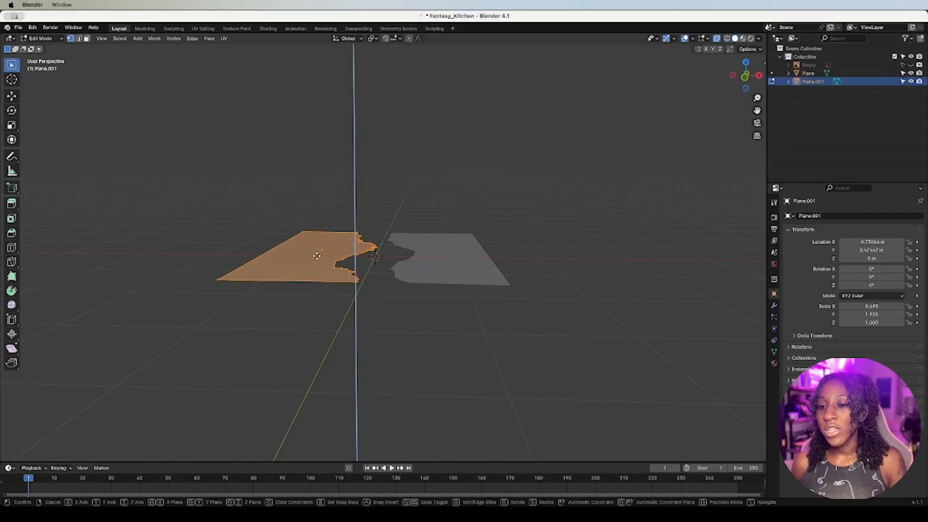
key(z)
key(Escape)
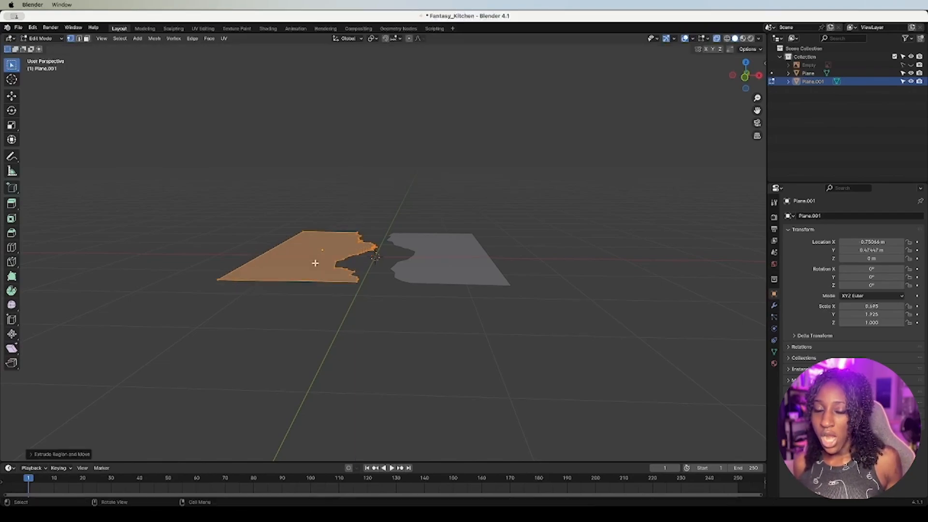
key(e)
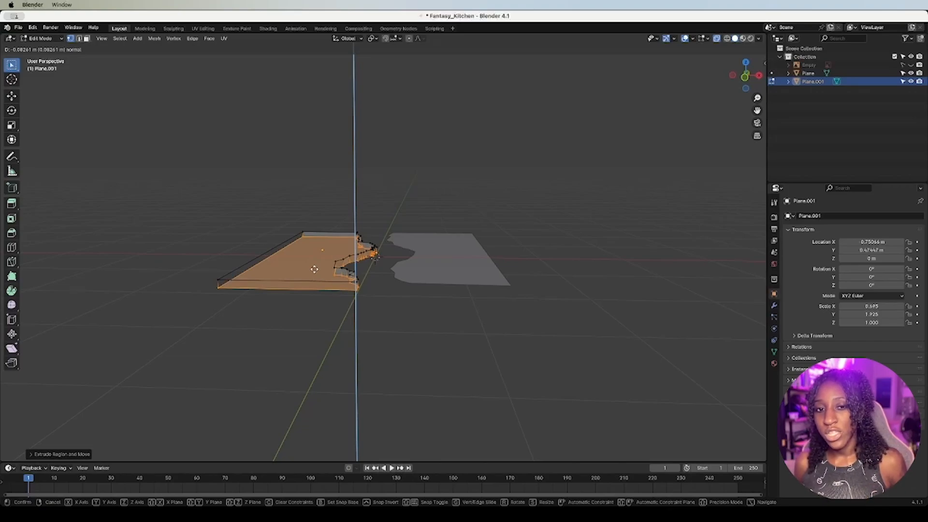
click(313, 274)
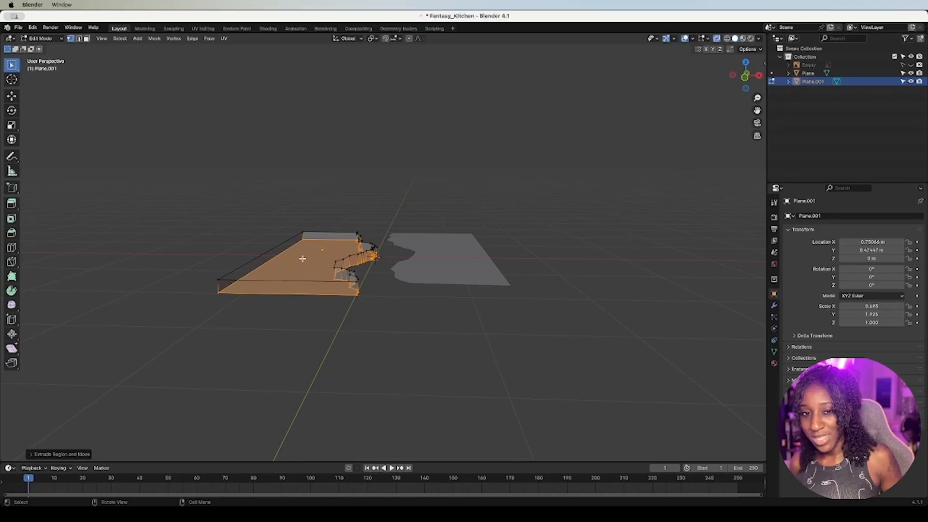
Step: Triangulate all faces of the extruded left slab
key(a)
right_click(303, 260)
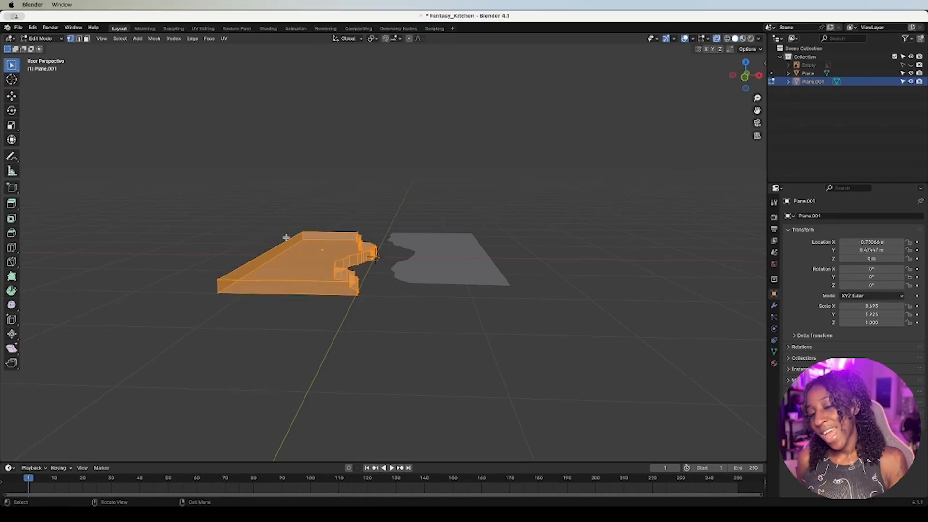
key(ctrl+t)
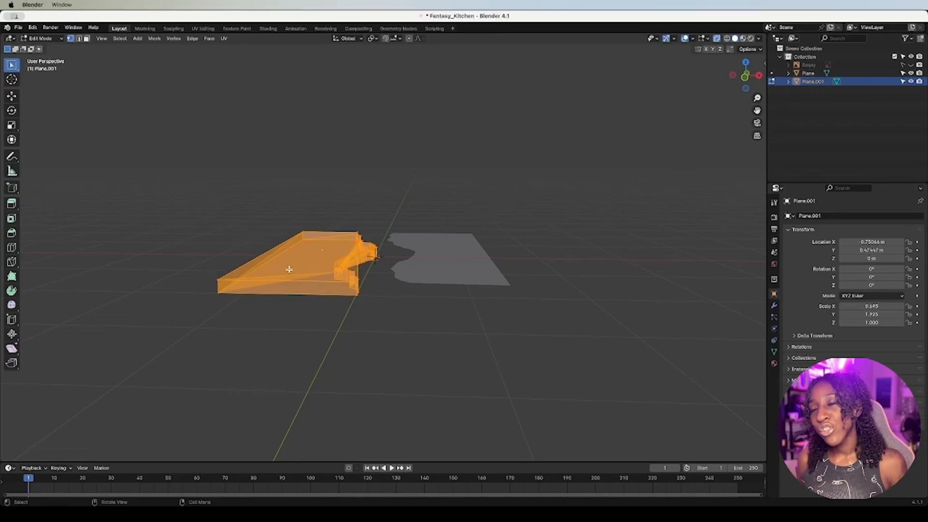
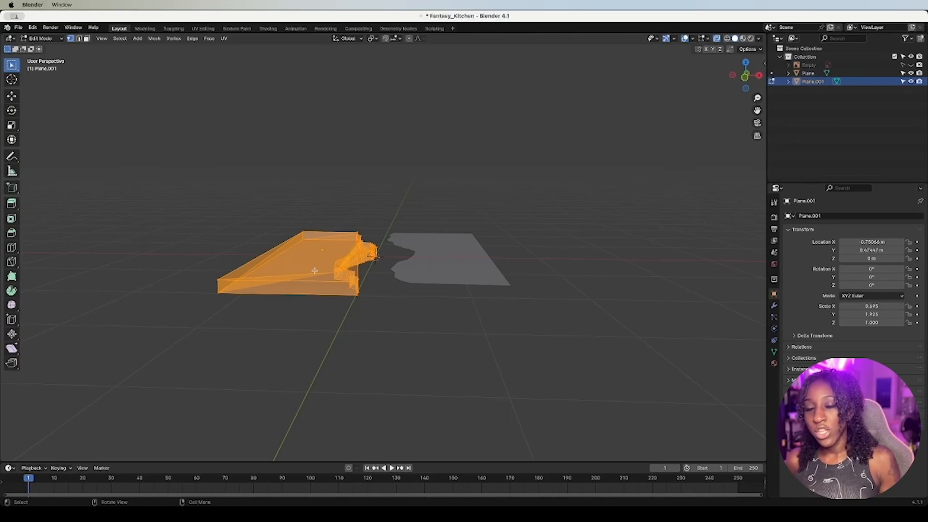
Step: Turn off the see-through display so the slabs show as opaque solids, and resume editing the left slab's mesh
key(Tab)
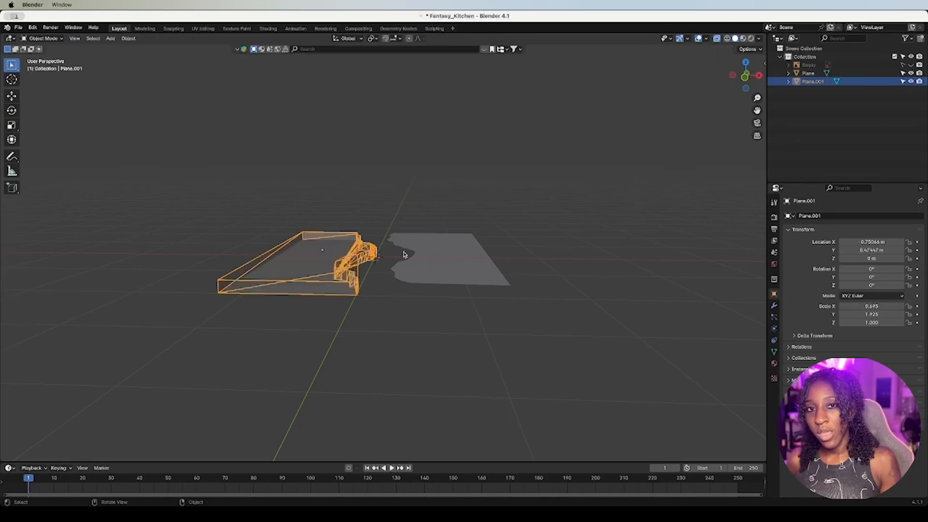
click(734, 39)
mouse_move(742, 79)
mouse_down()
mouse_move(751, 76)
mouse_move(749, 94)
mouse_move(749, 80)
mouse_move(704, 97)
mouse_up()
key(Tab)
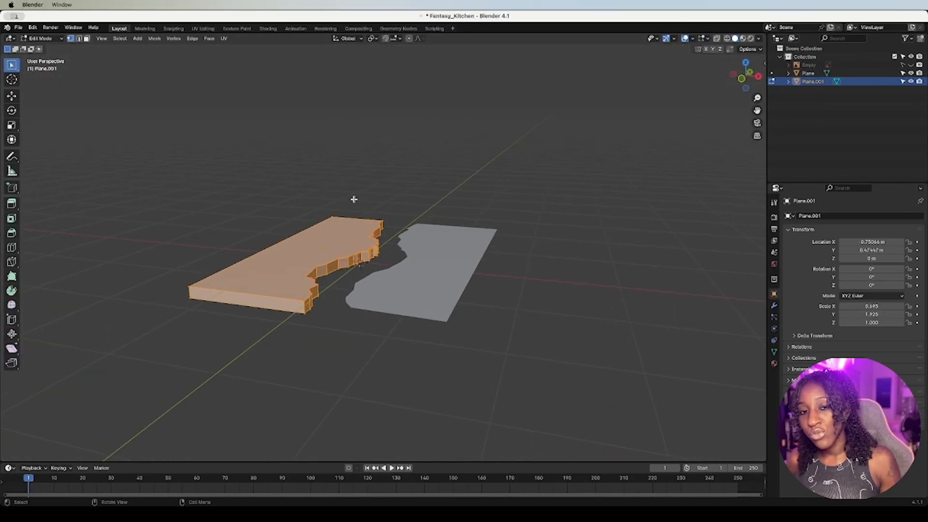
Step: Undo the left slab's triangulation and extrusion, and extrude its face downward again by about 0.13 m
key(ctrl+z)
key(ctrl+z)
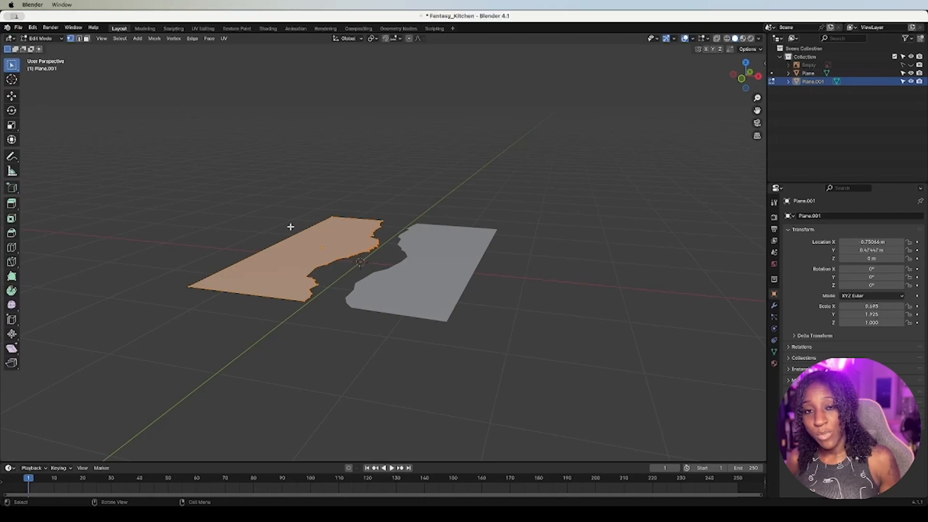
key(e)
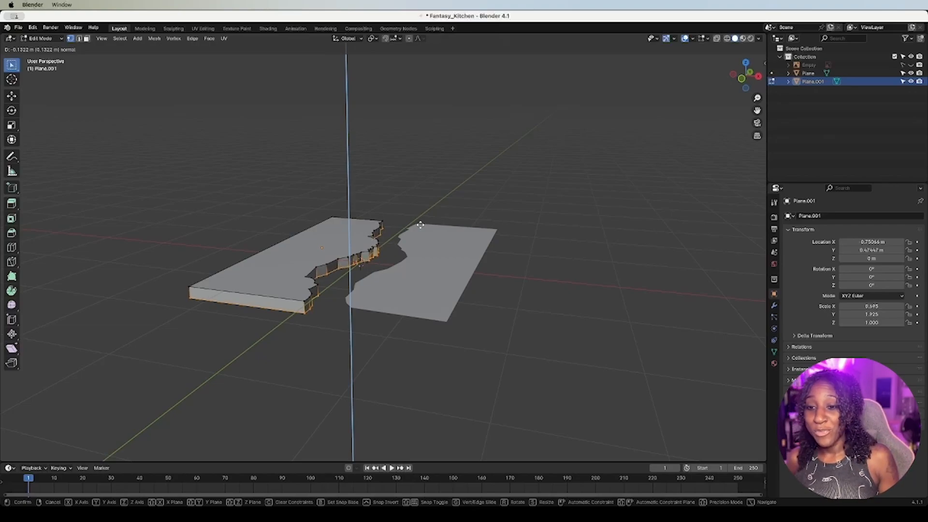
click(421, 225)
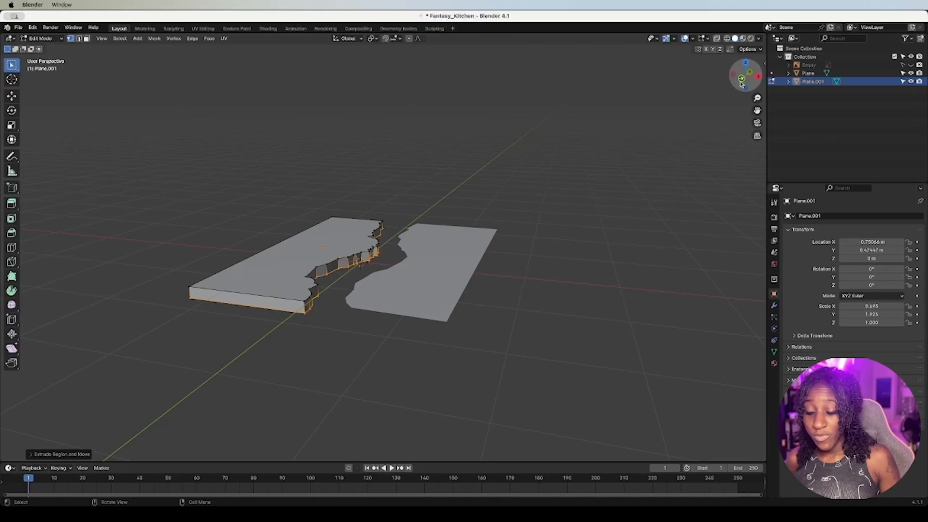
Step: In front view, extrude the right slab's entire face downward about 0.13 m to match the left slab's thickness
drag(744, 78, 745, 83)
click(759, 75)
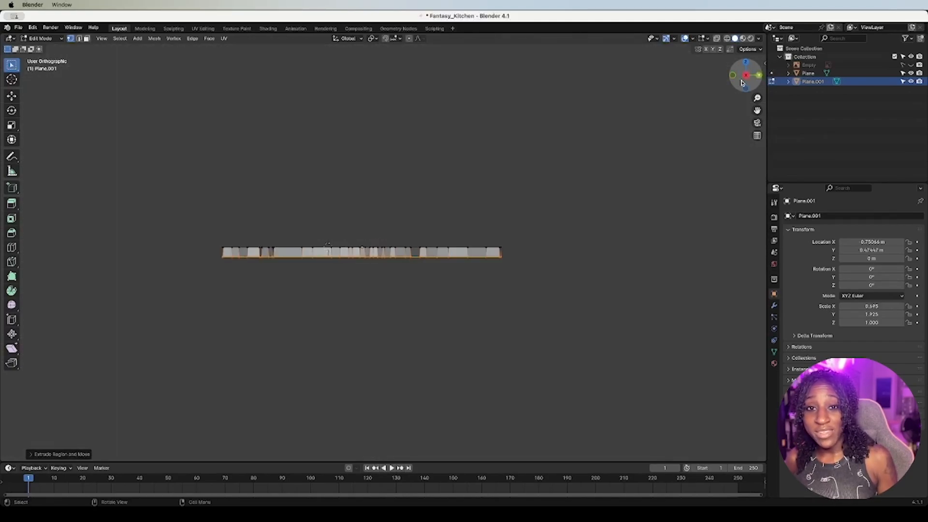
click(733, 75)
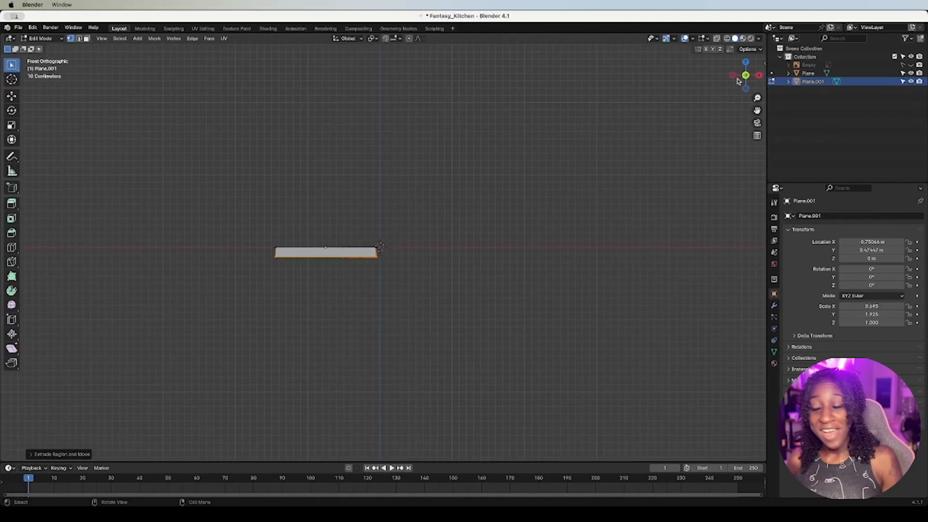
mouse_move(740, 81)
mouse_down()
mouse_move(746, 90)
mouse_move(746, 77)
mouse_up()
key(Tab)
click(454, 262)
click(745, 75)
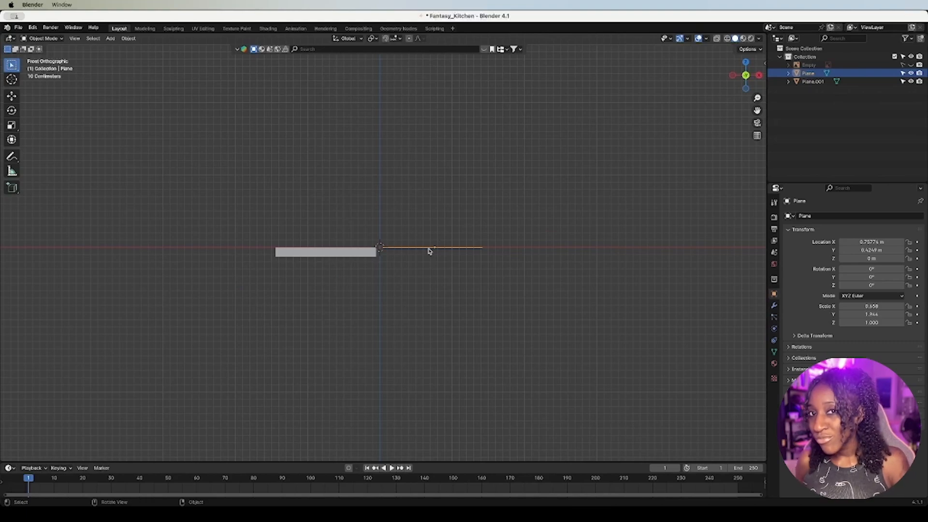
key(Tab)
key(a)
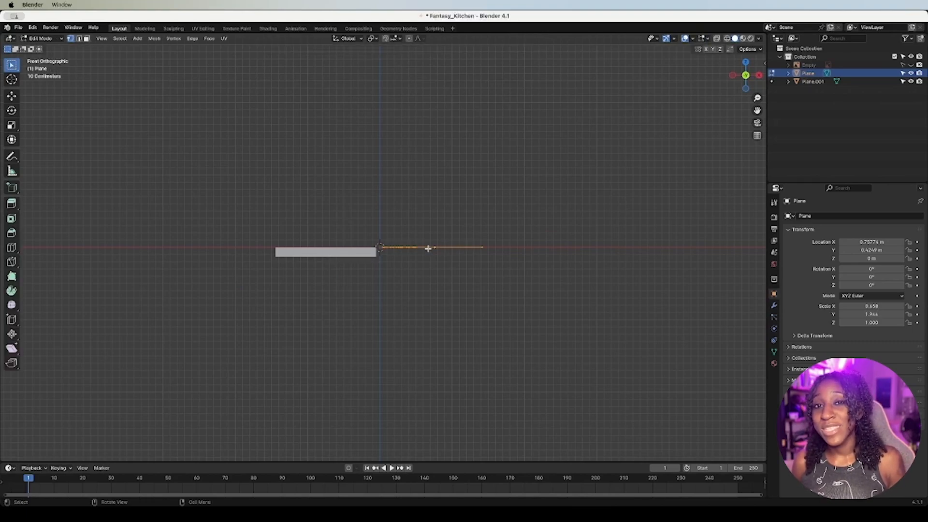
key(e)
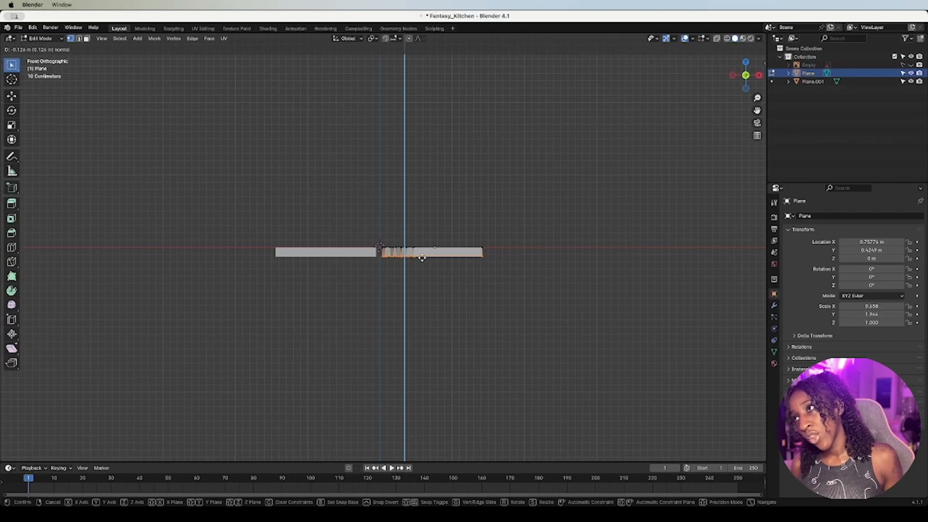
click(422, 258)
click(482, 280)
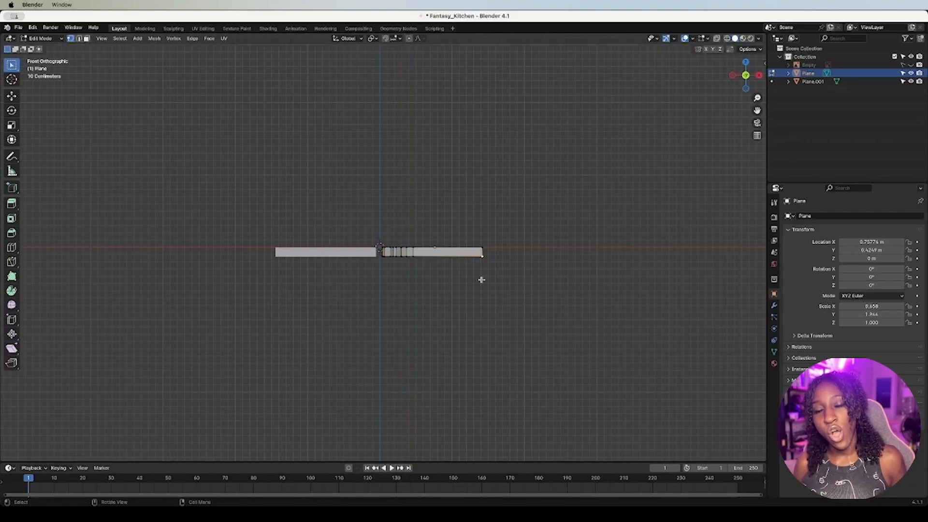
Step: Check both extruded slabs in perspective and return to Object Mode
drag(747, 83, 684, 93)
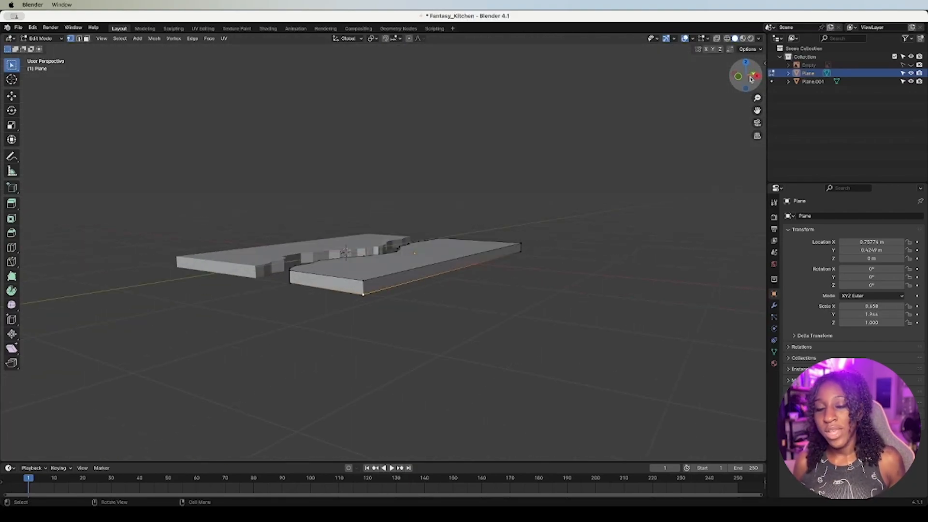
mouse_move(744, 83)
mouse_down()
mouse_move(748, 54)
mouse_move(814, 68)
mouse_move(775, 83)
mouse_move(743, 81)
mouse_up()
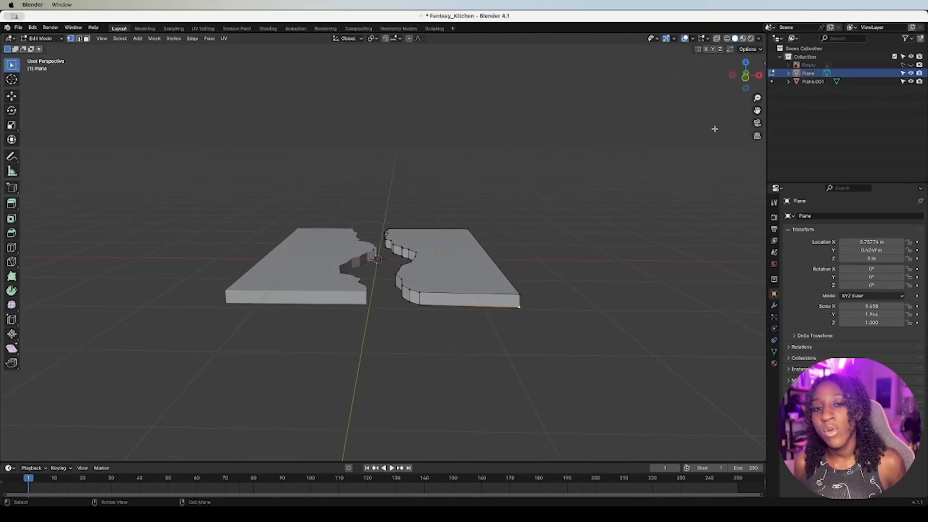
key(Tab)
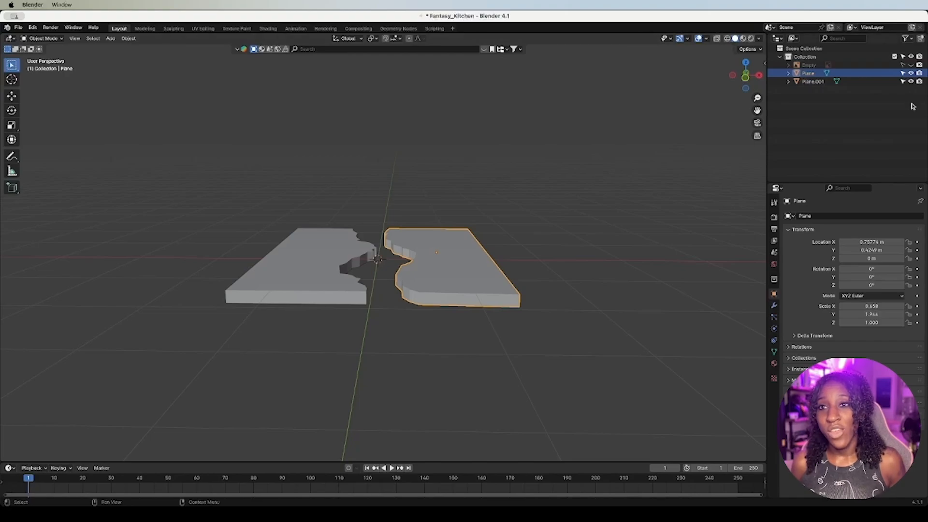
drag(744, 74, 690, 155)
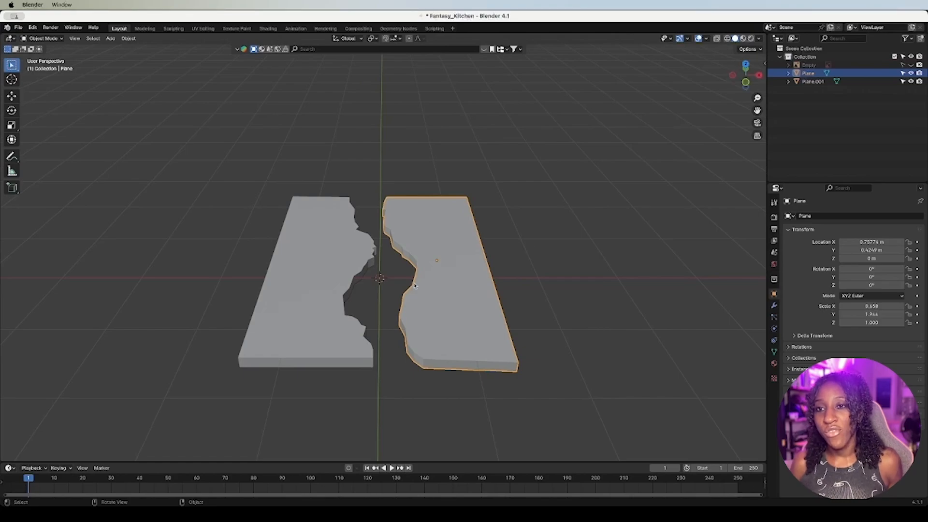
Step: Try a Subdivision Surface modifier on the right slab, set to Simple with 3 viewport levels, and remove it
click(774, 217)
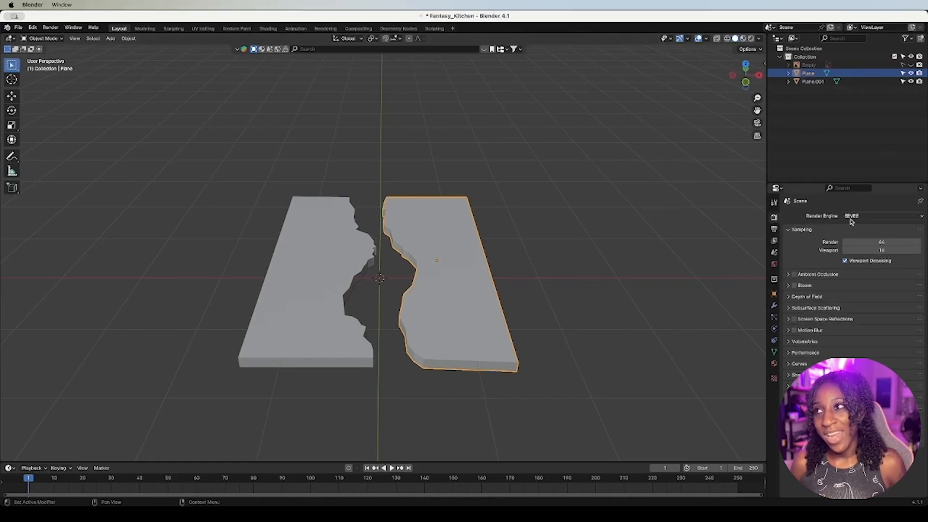
click(774, 228)
click(774, 305)
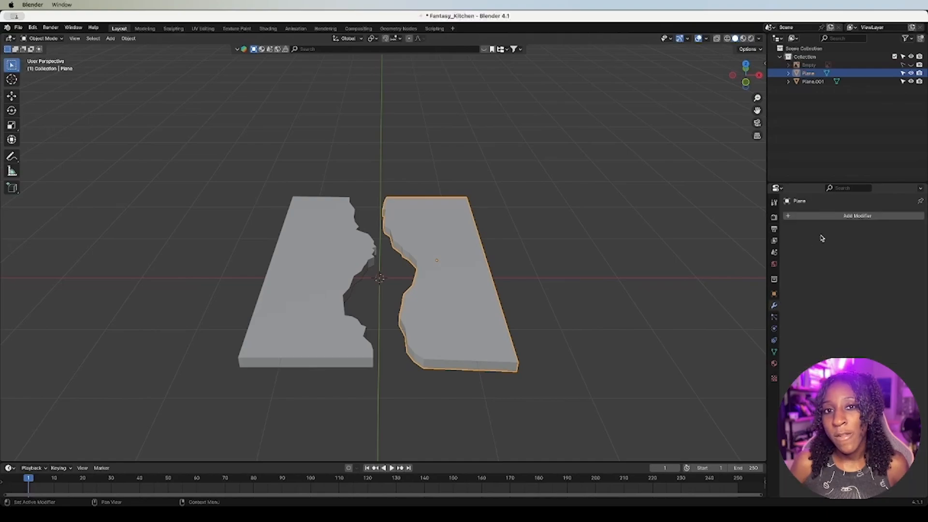
click(792, 217)
mouse_move(789, 220)
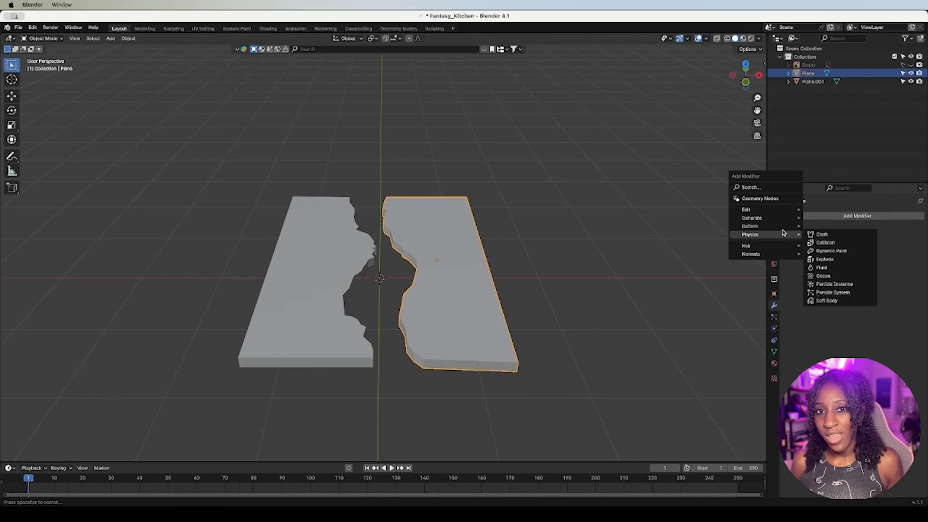
click(831, 326)
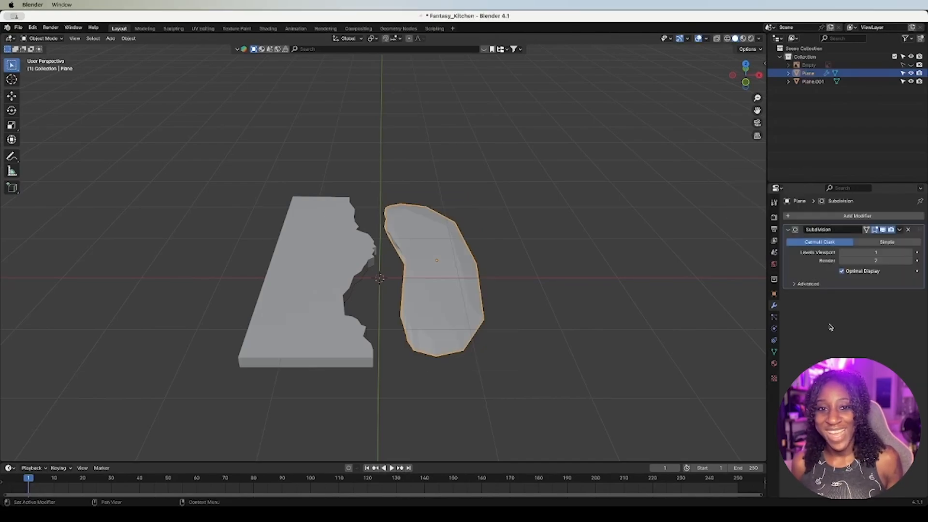
click(888, 241)
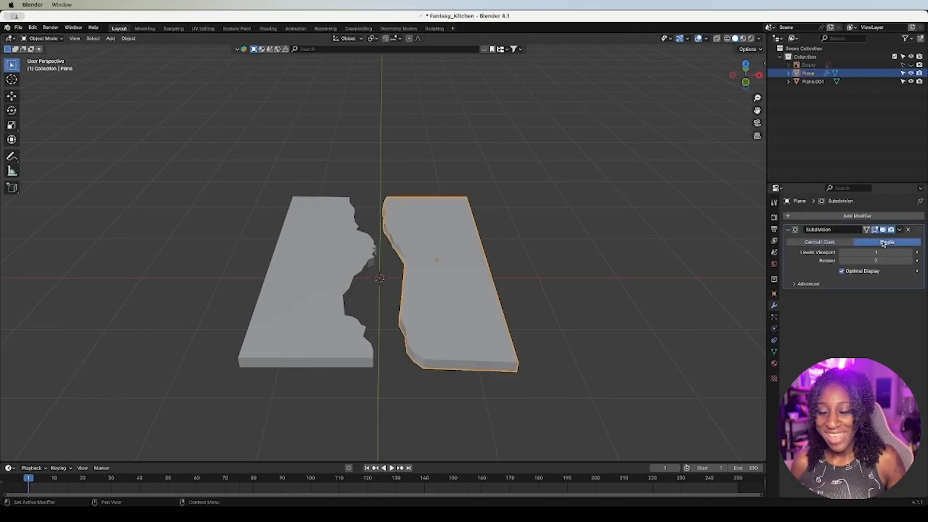
click(911, 252)
click(911, 252)
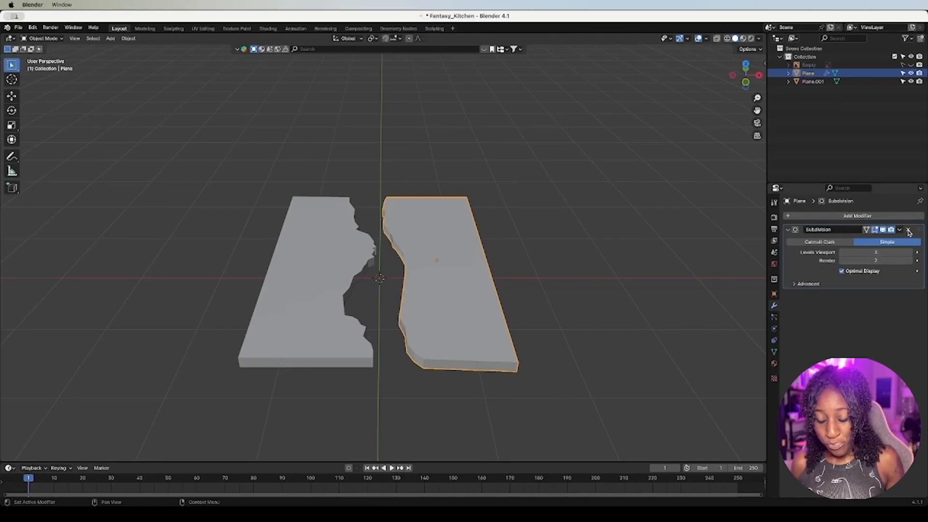
click(908, 230)
Step: Try a Bevel modifier on the right slab with 7 segments
click(792, 216)
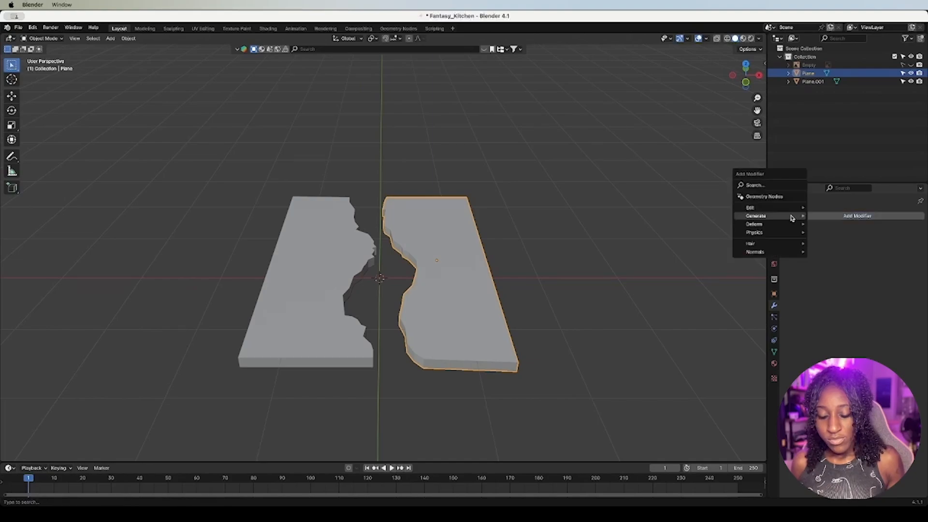
mouse_move(790, 216)
click(826, 225)
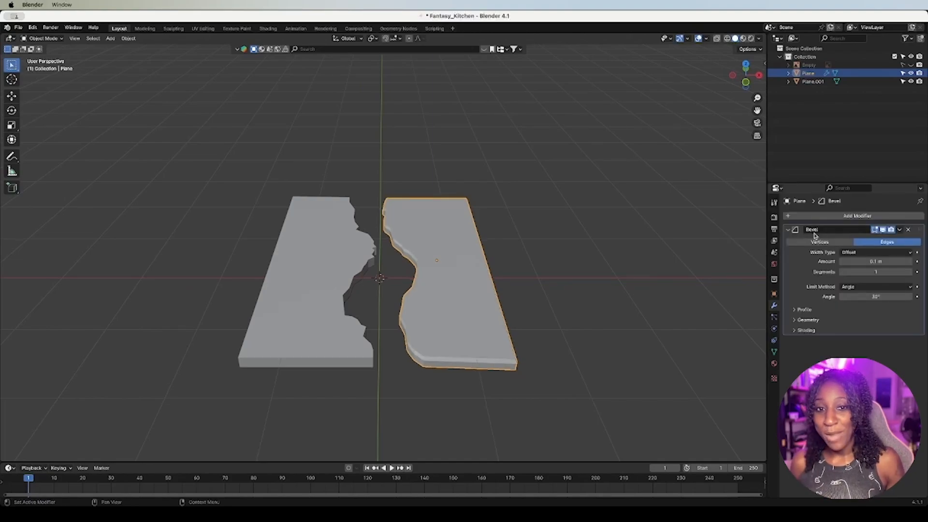
click(910, 272)
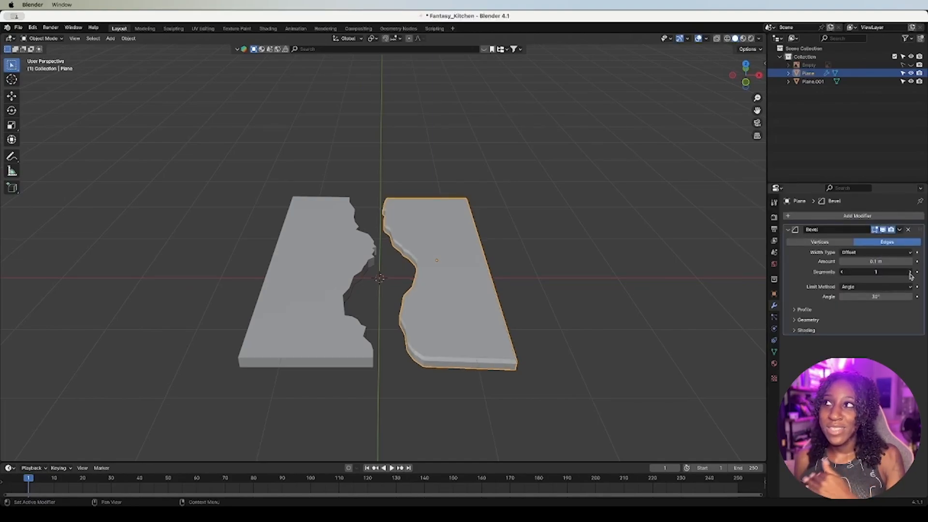
click(910, 273)
click(910, 272)
click(910, 273)
click(908, 272)
click(908, 272)
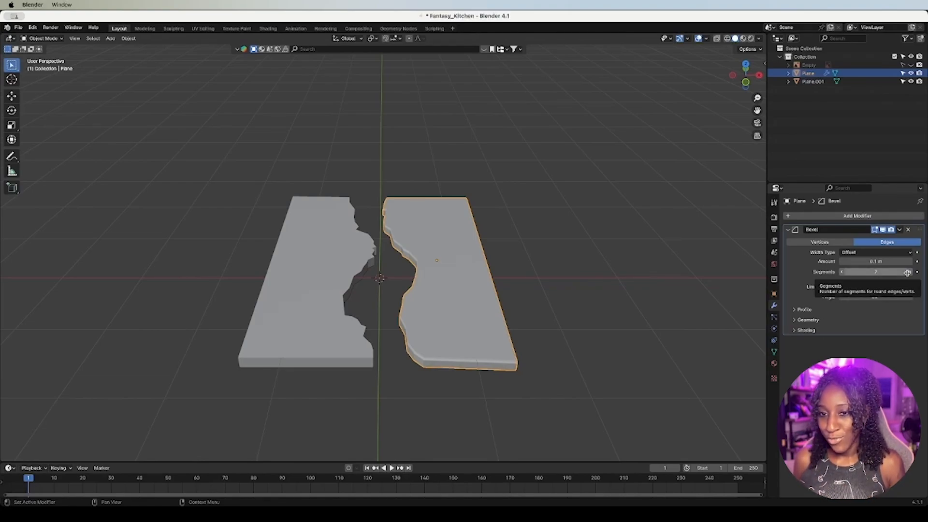
Step: Try bevel amounts of 1.06 m and 0 m on the right slab, and remove the Bevel modifier
drag(875, 262, 880, 261)
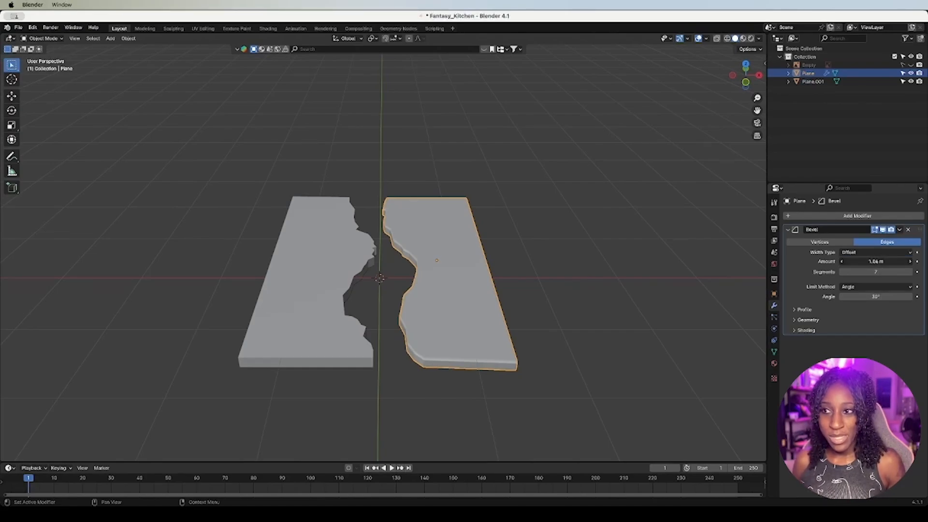
drag(875, 261, 877, 261)
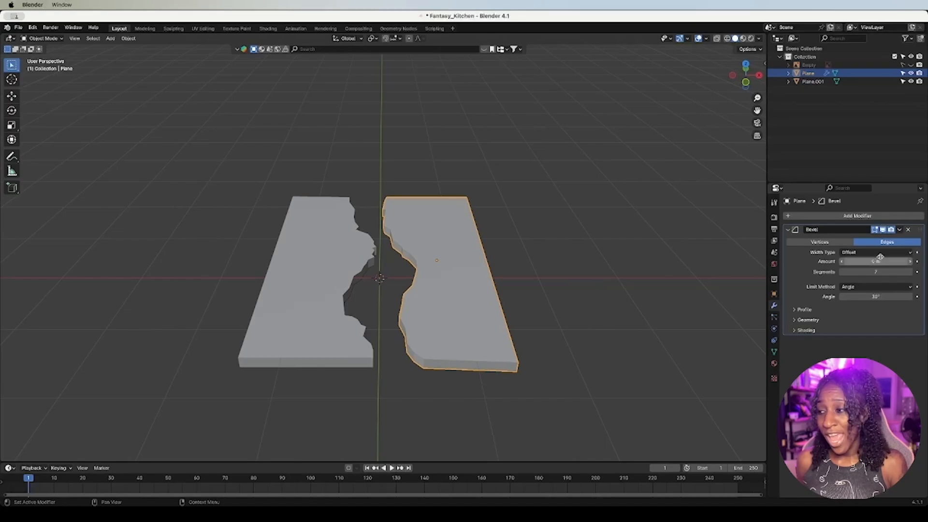
click(908, 229)
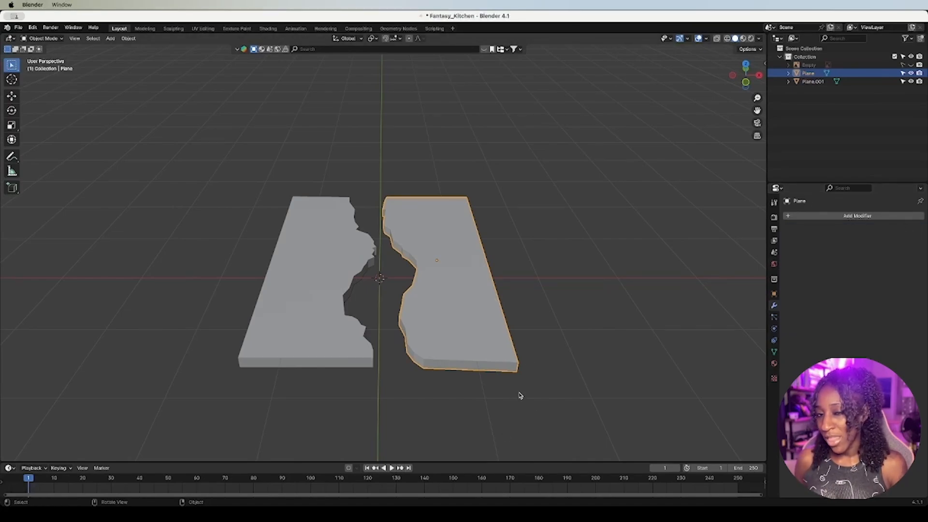
Step: Reselect the right slab and add a new Bevel modifier to it
click(506, 514)
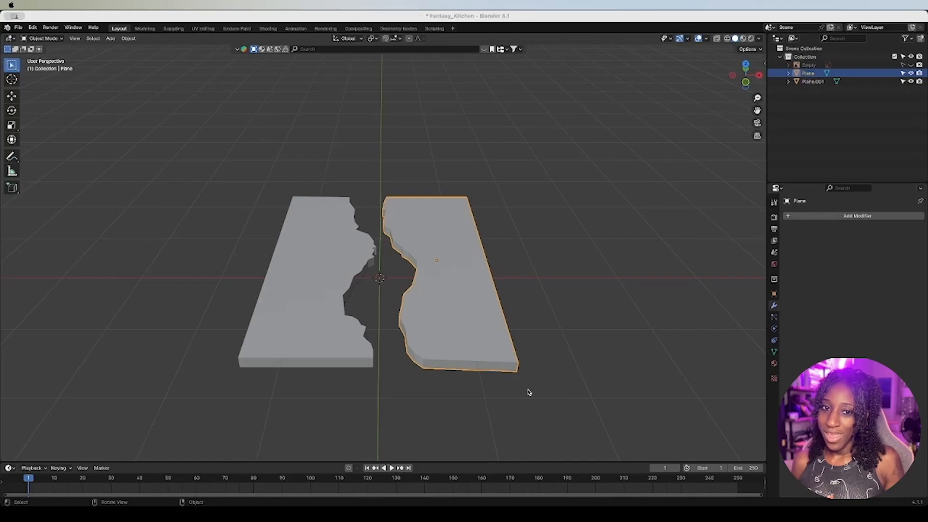
click(575, 371)
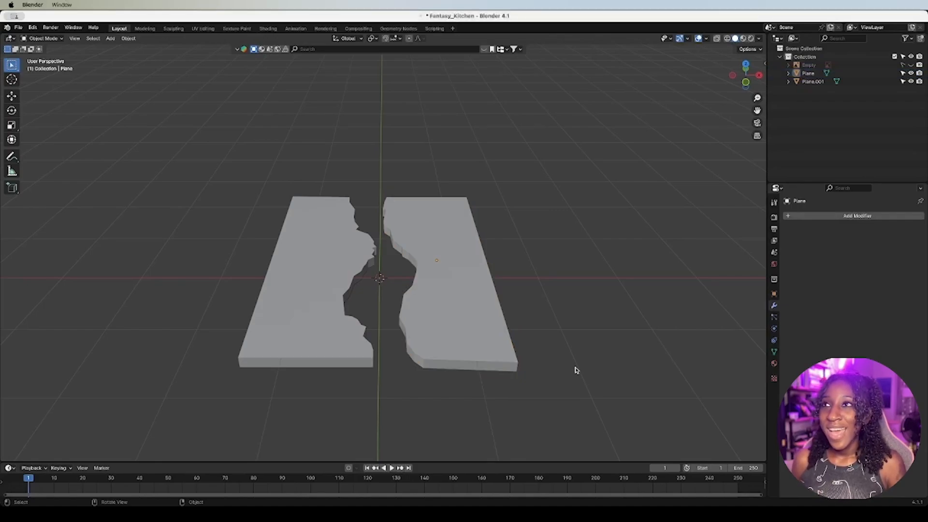
click(464, 297)
click(789, 216)
mouse_move(790, 219)
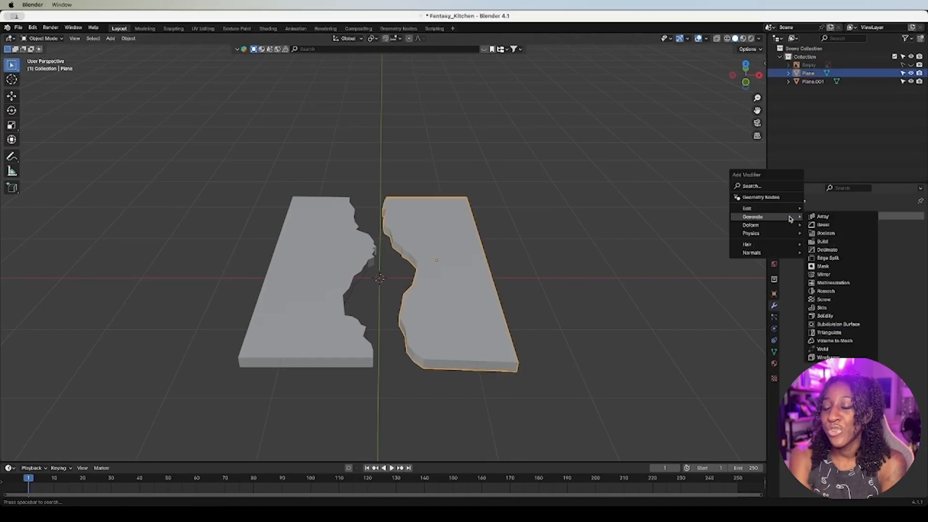
click(823, 225)
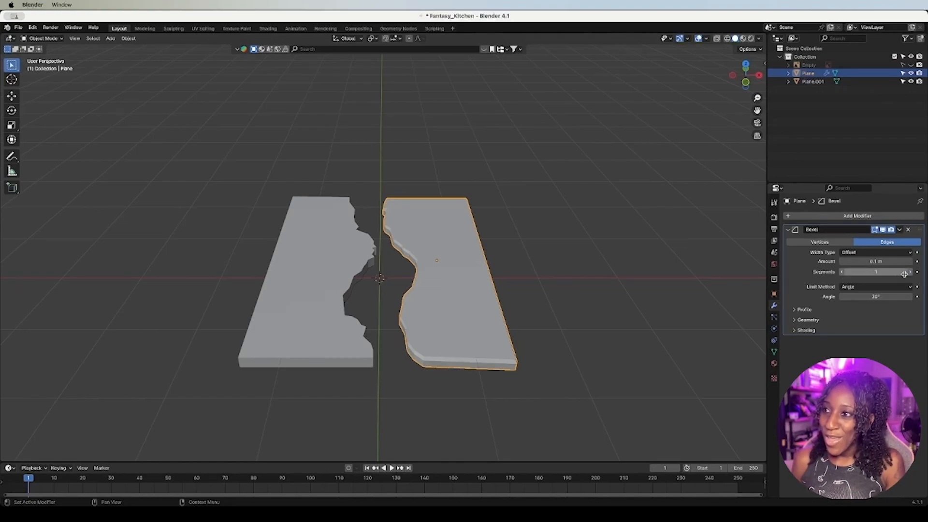
Step: Lower the right slab's bevel amount to 0 m
click(843, 263)
click(843, 263)
click(843, 263)
click(843, 263)
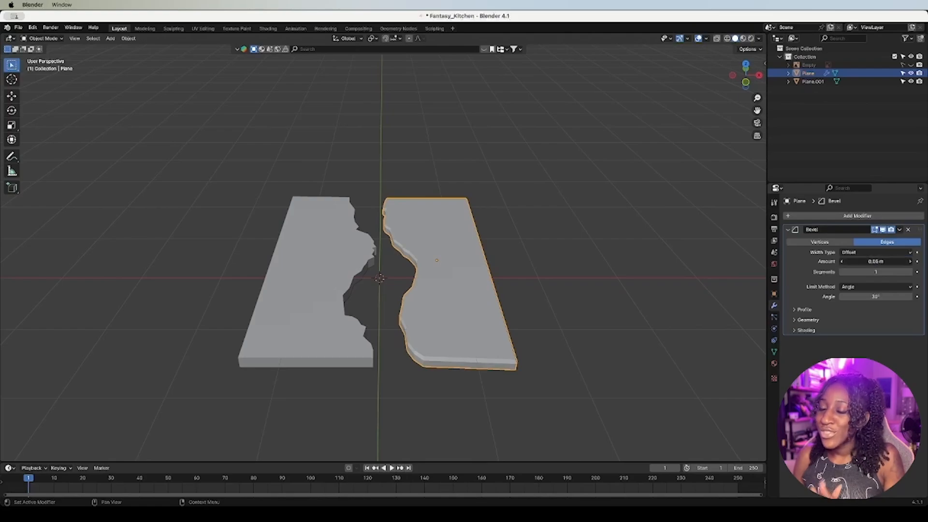
click(843, 263)
click(843, 263)
click(843, 263)
click(843, 263)
click(843, 263)
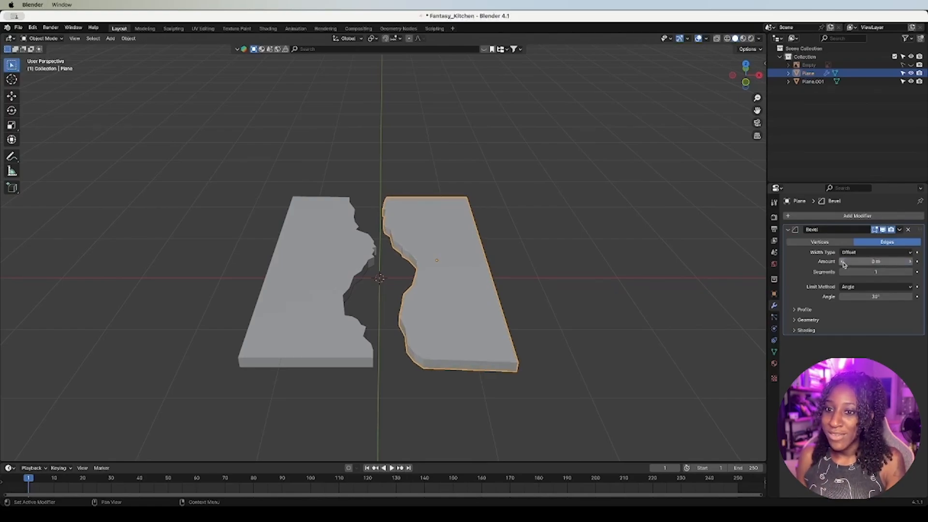
Step: Set the right slab's bevel amount to 0.01 m
click(909, 261)
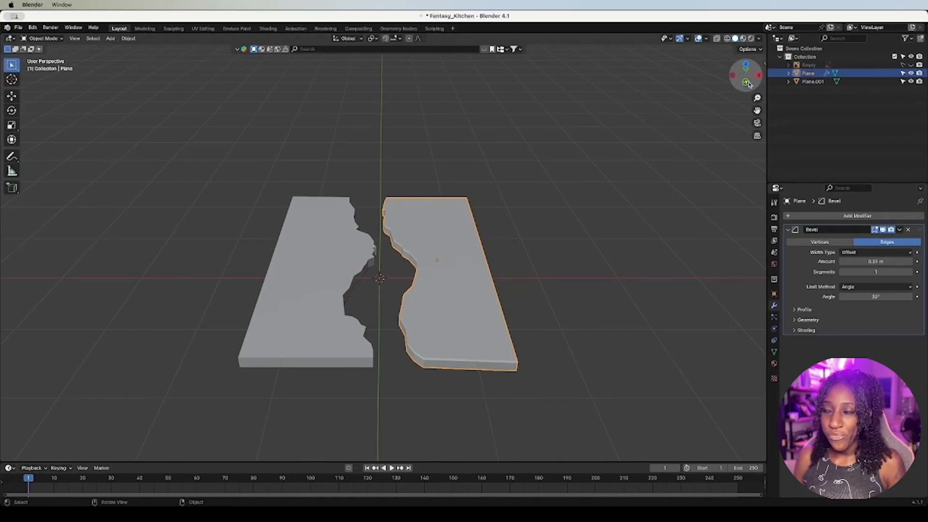
mouse_move(748, 83)
mouse_down()
mouse_move(748, 56)
mouse_move(740, 72)
mouse_move(768, 75)
mouse_move(779, 65)
mouse_move(757, 75)
mouse_move(725, 69)
mouse_move(787, 75)
mouse_move(748, 72)
mouse_up()
Step: Try a Bevel modifier on the left slab with the amount stepped down to 0.09 m
click(318, 264)
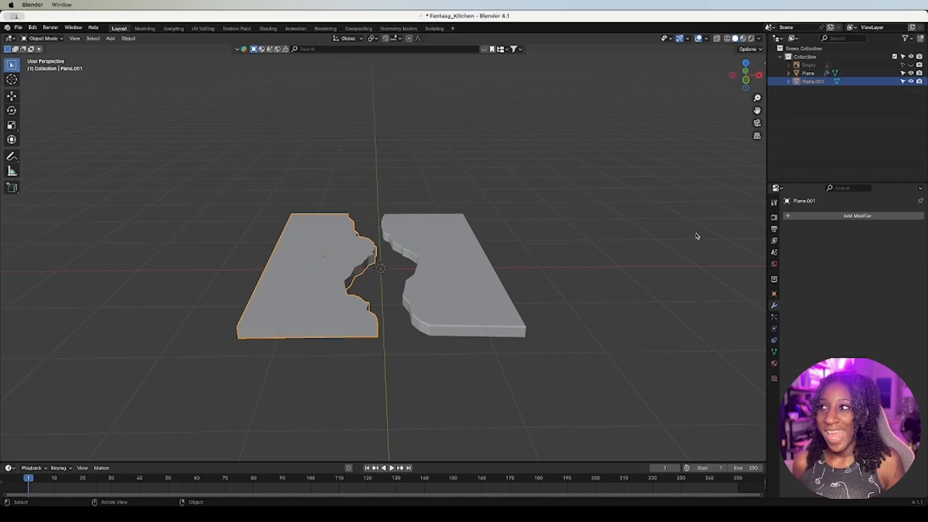
click(807, 216)
mouse_move(764, 218)
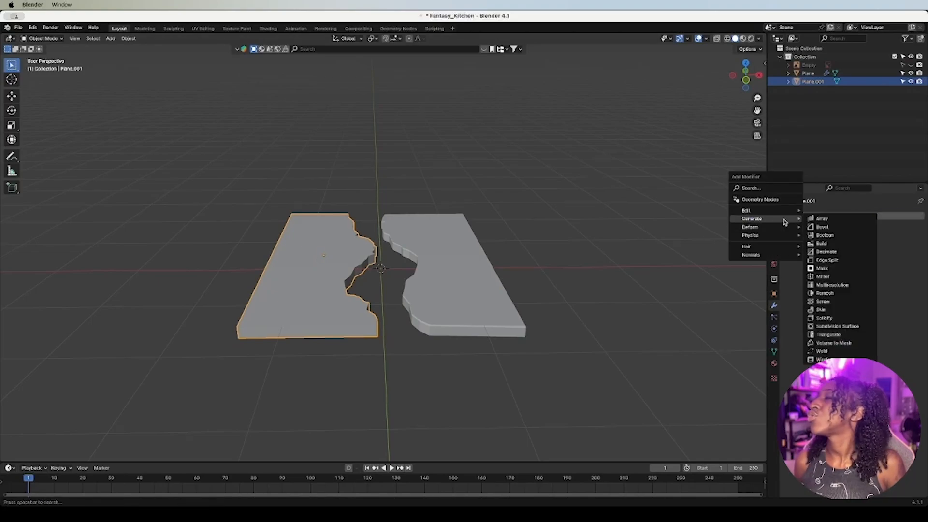
click(820, 227)
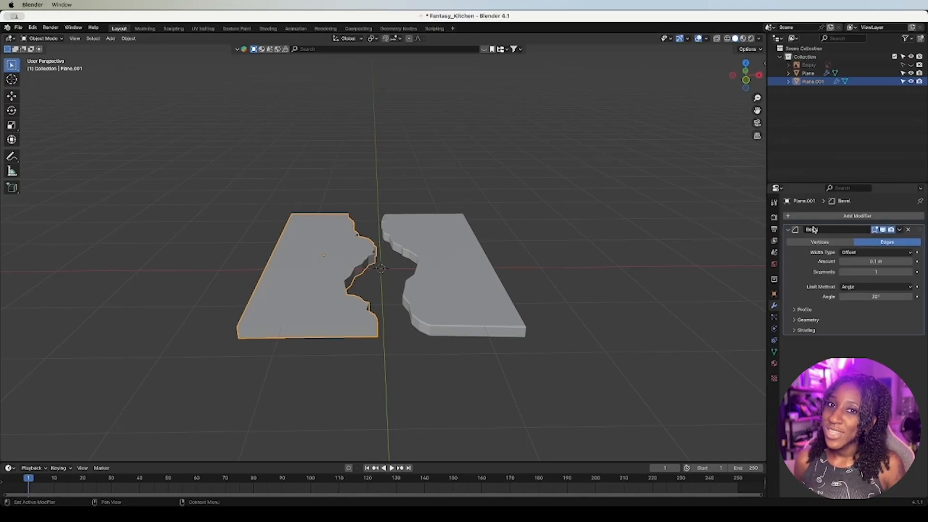
click(909, 262)
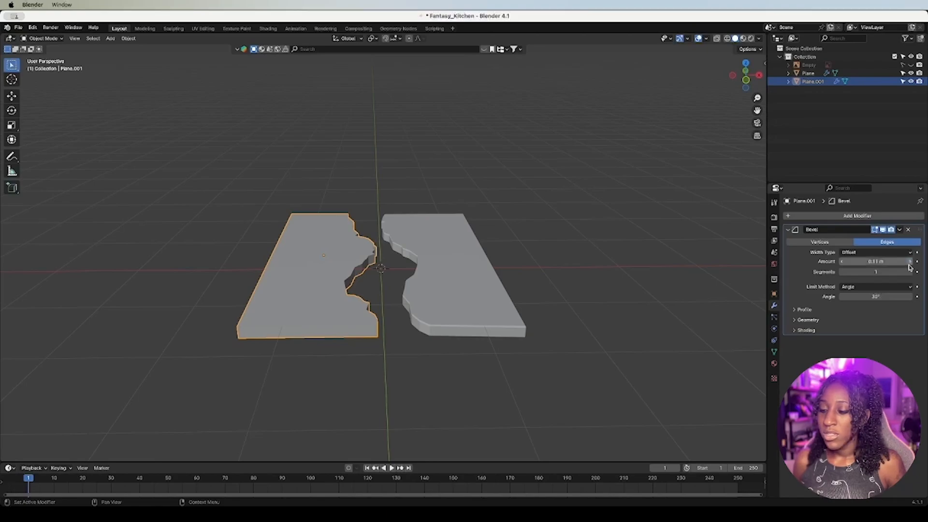
click(842, 261)
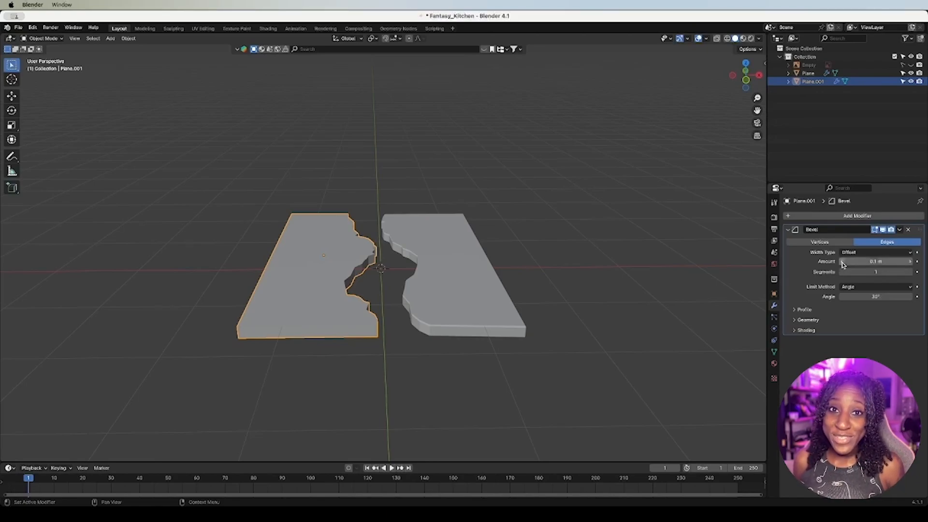
click(843, 262)
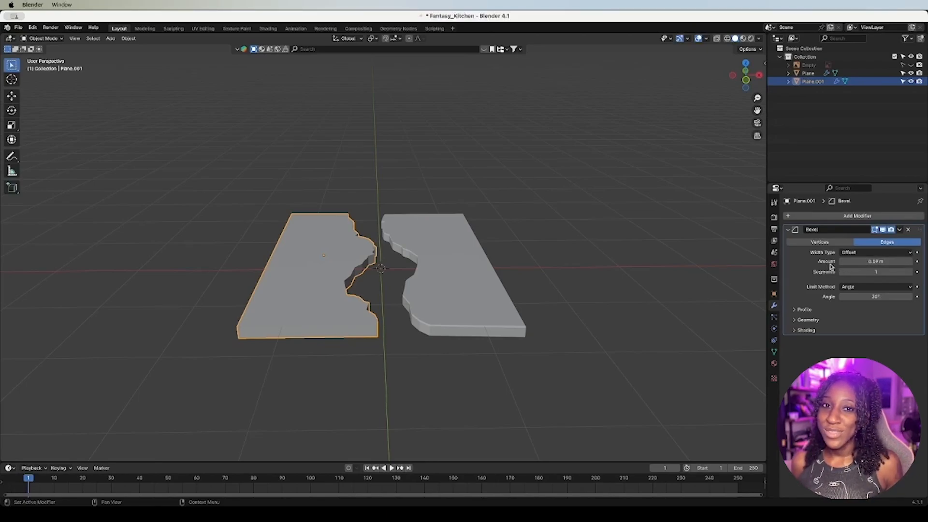
Step: Try bevel amounts of 0 m and 0.01 m on the left slab, and remove its Bevel modifier
drag(745, 74, 752, 169)
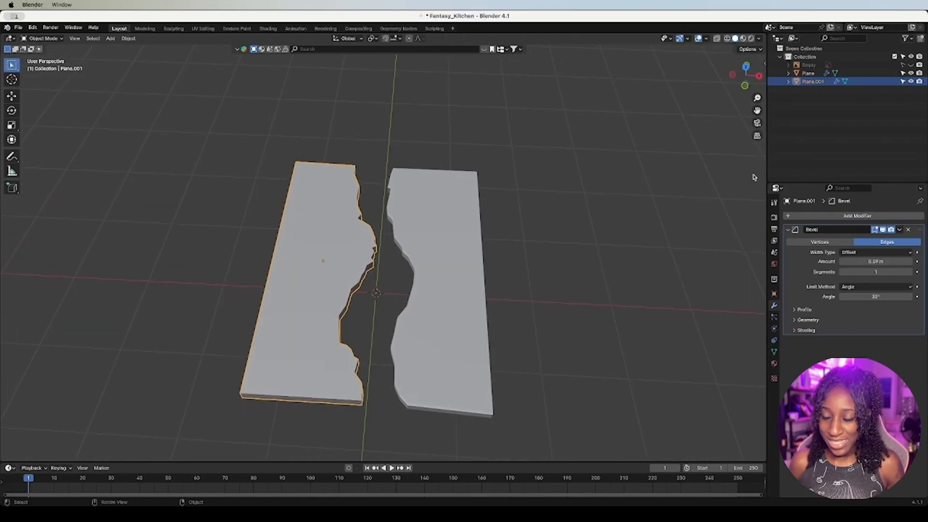
click(840, 264)
click(840, 264)
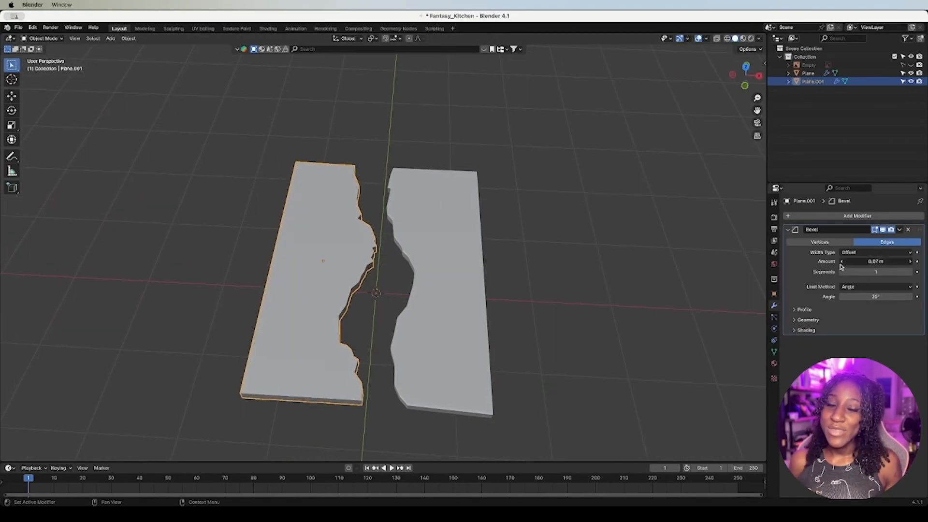
click(840, 264)
click(841, 264)
click(840, 264)
click(840, 264)
click(841, 264)
click(840, 264)
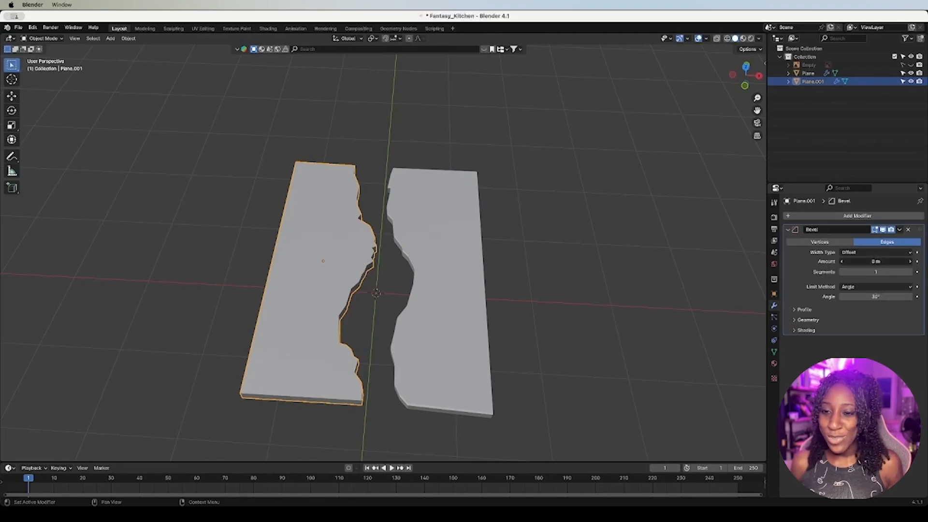
click(911, 262)
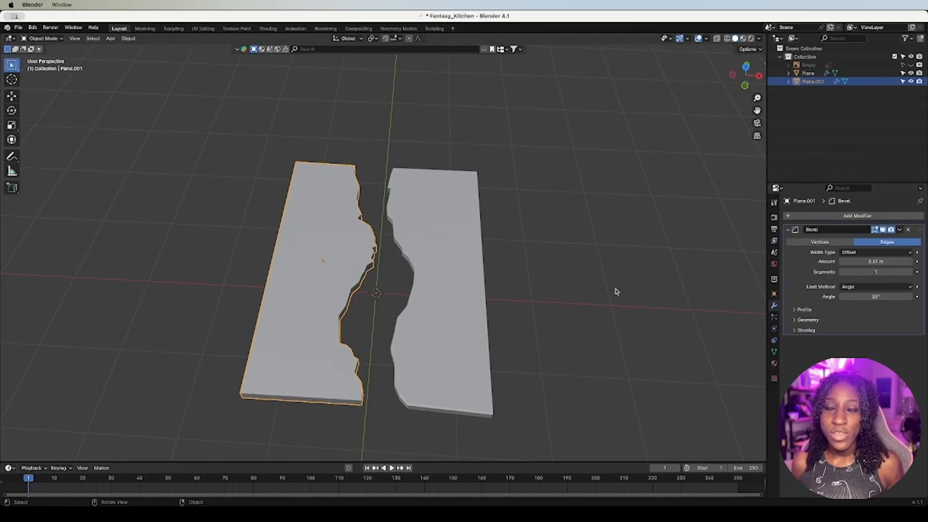
click(909, 230)
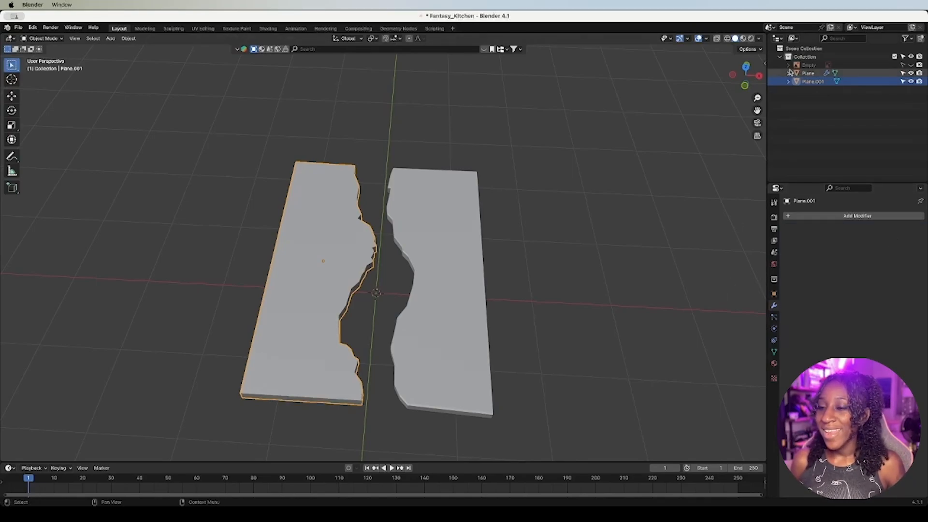
Step: Try another Bevel modifier on the left slab, switching it between vertex and edge bevelling
mouse_move(744, 76)
mouse_down()
mouse_move(728, 64)
mouse_move(757, 84)
mouse_up()
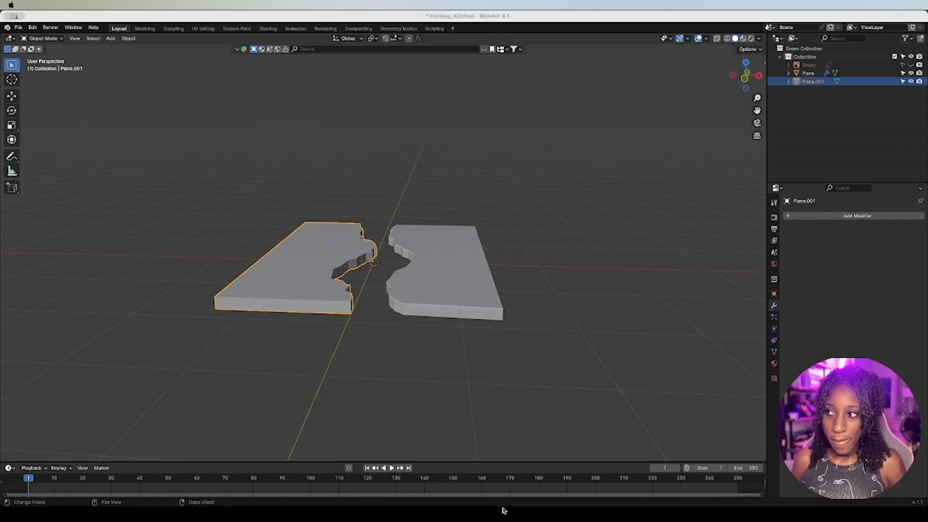
click(445, 369)
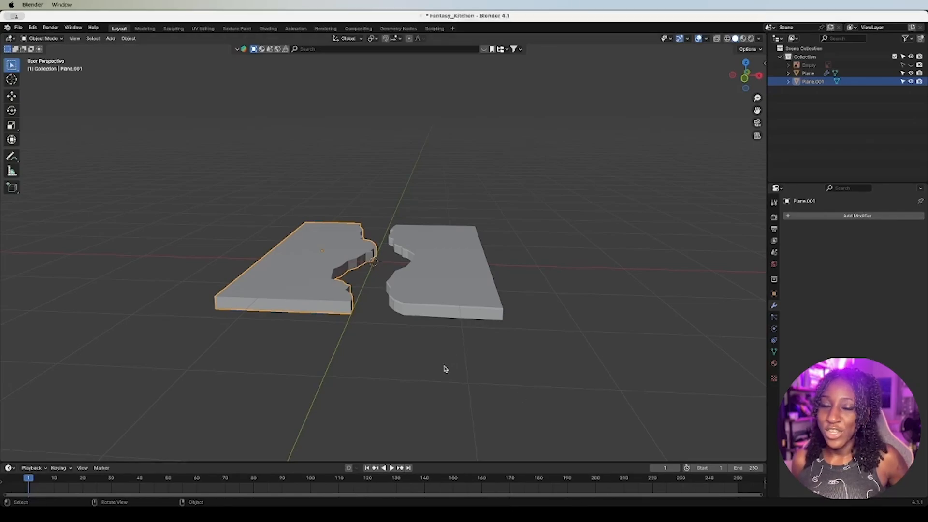
click(330, 276)
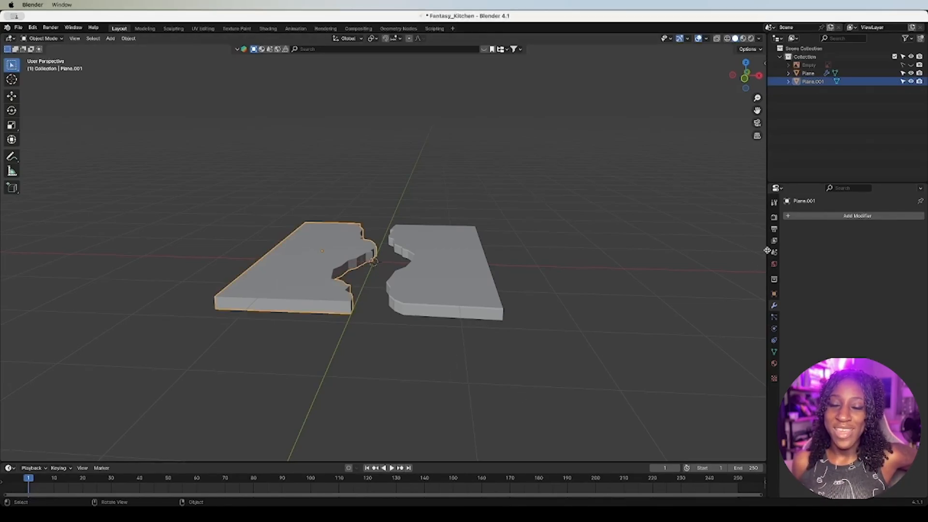
click(791, 222)
mouse_move(789, 223)
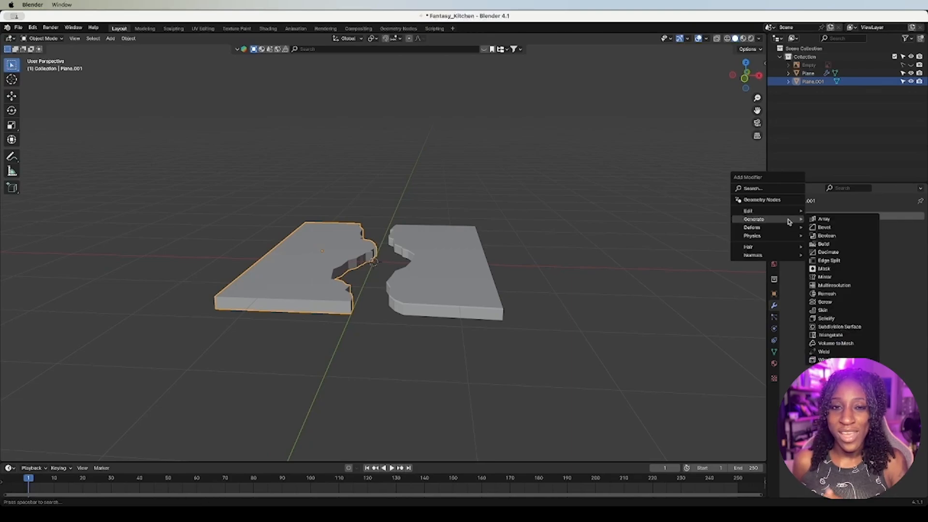
click(838, 231)
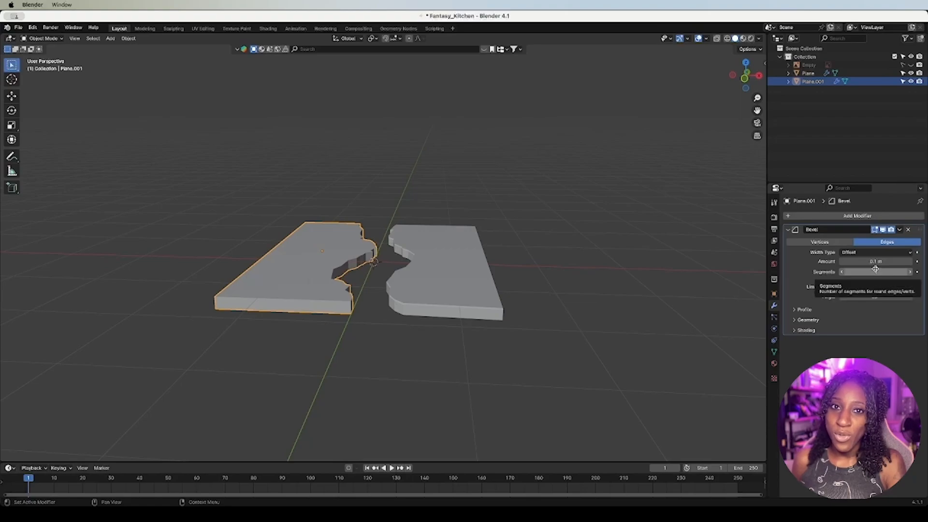
click(832, 243)
click(863, 244)
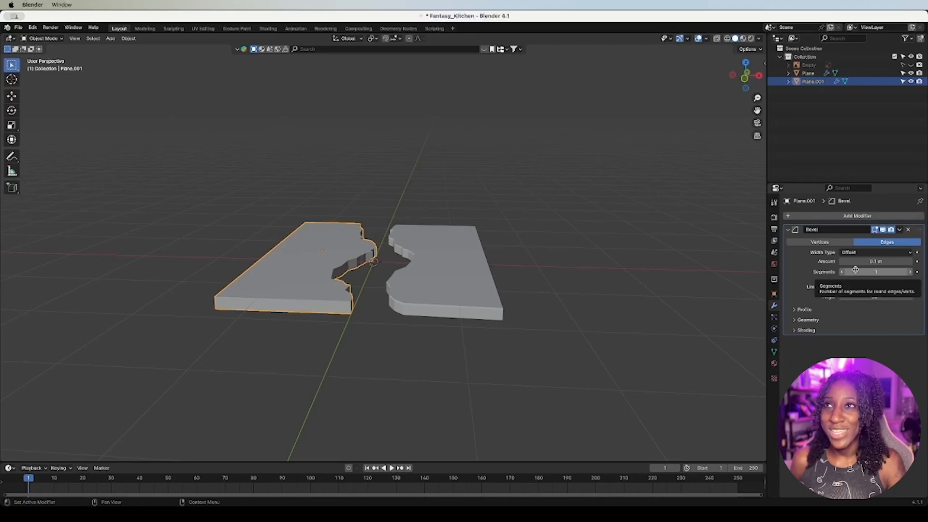
Step: Try more bevel segments on the left slab, return to 1 segment, and remove the Bevel modifier
click(911, 273)
click(910, 272)
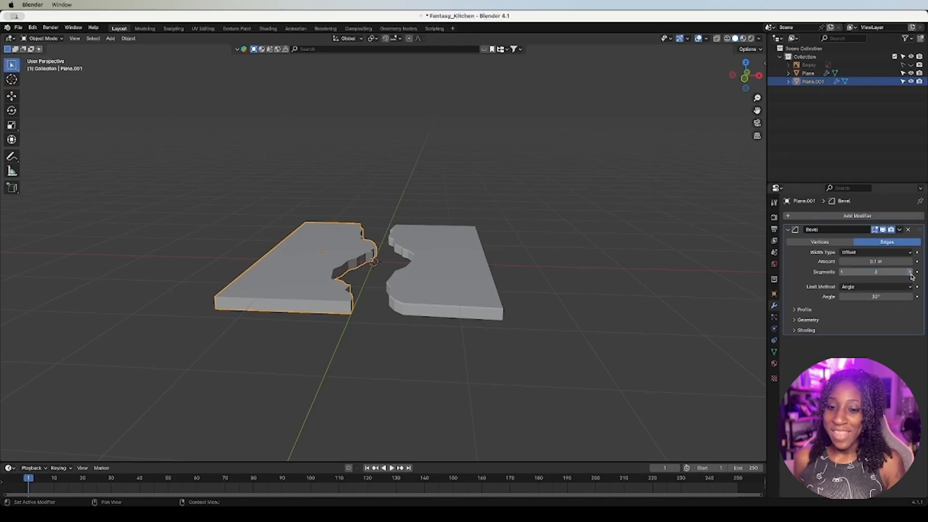
click(842, 272)
click(842, 273)
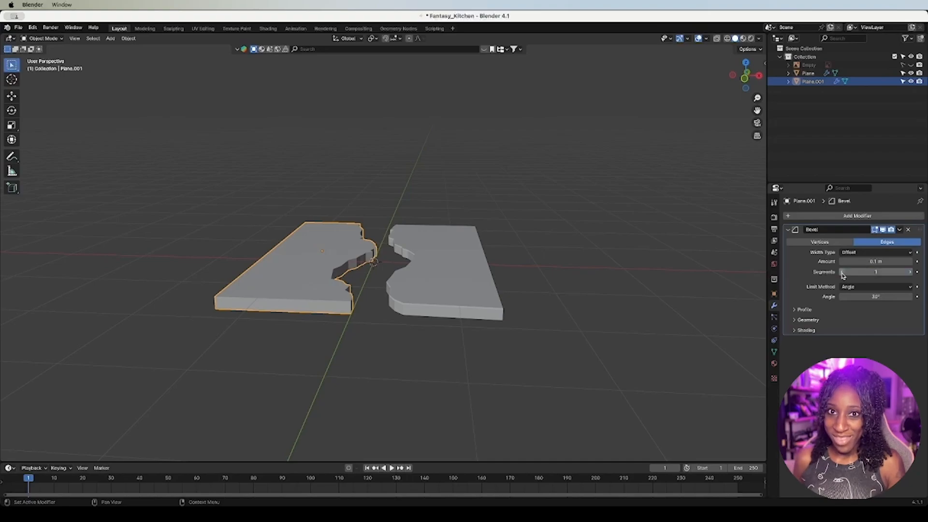
click(908, 230)
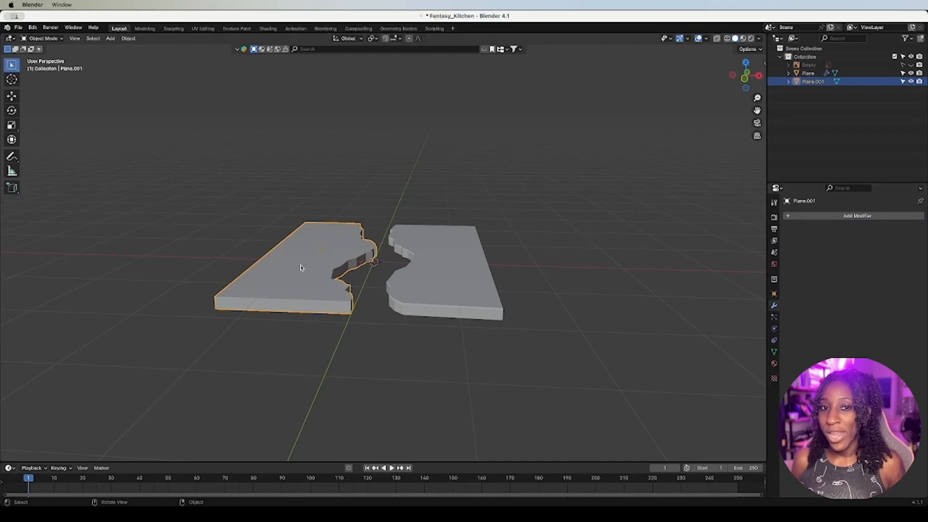
Step: Apply the left slab's location transform and add a new Bevel modifier to the slab
key(ctrl+a)
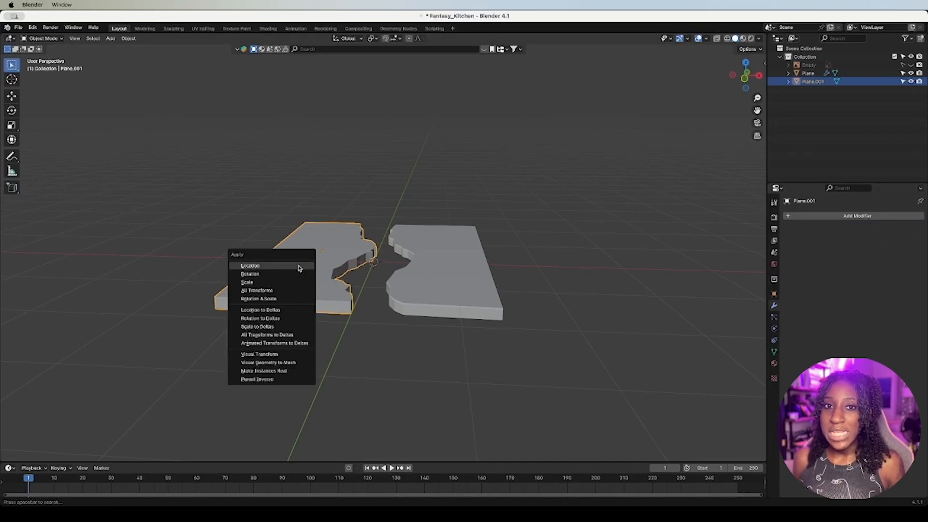
click(299, 267)
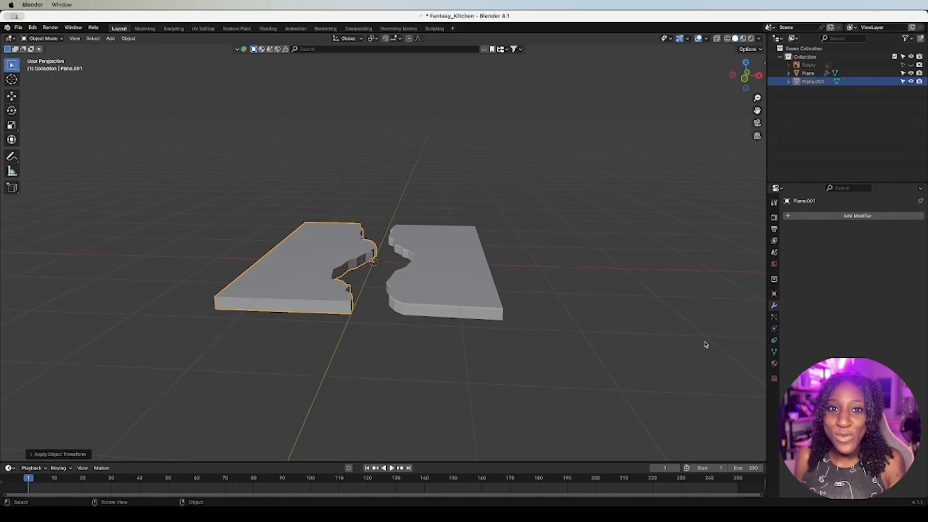
click(816, 216)
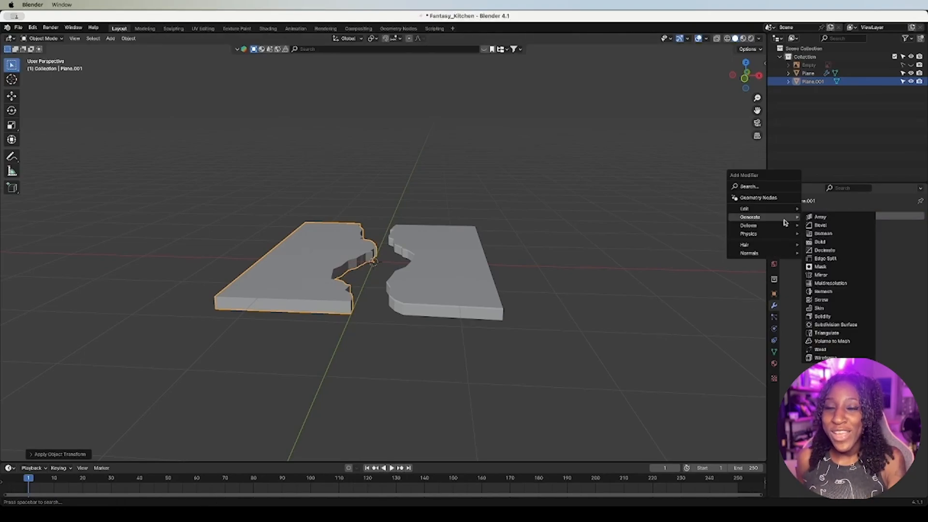
click(819, 225)
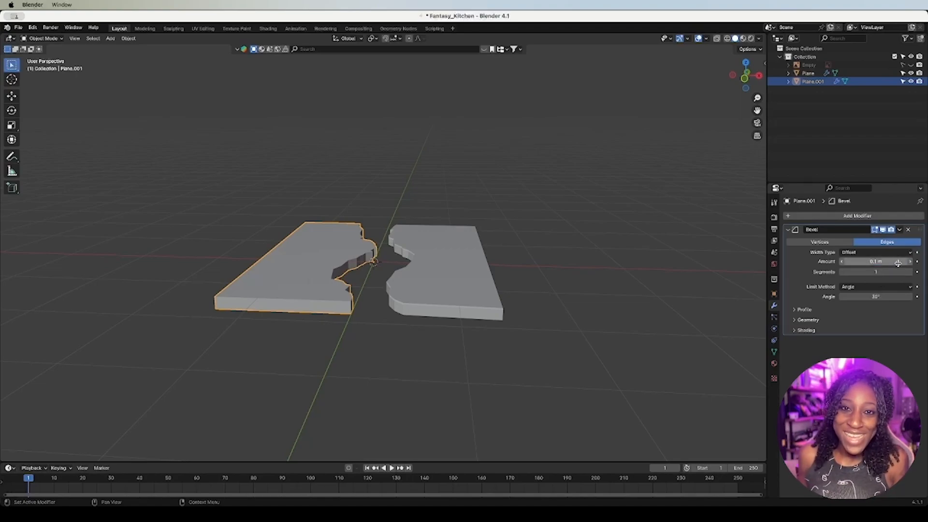
Step: Set the angle limit of the left slab's Bevel modifier to 90°
click(888, 296)
text(60)
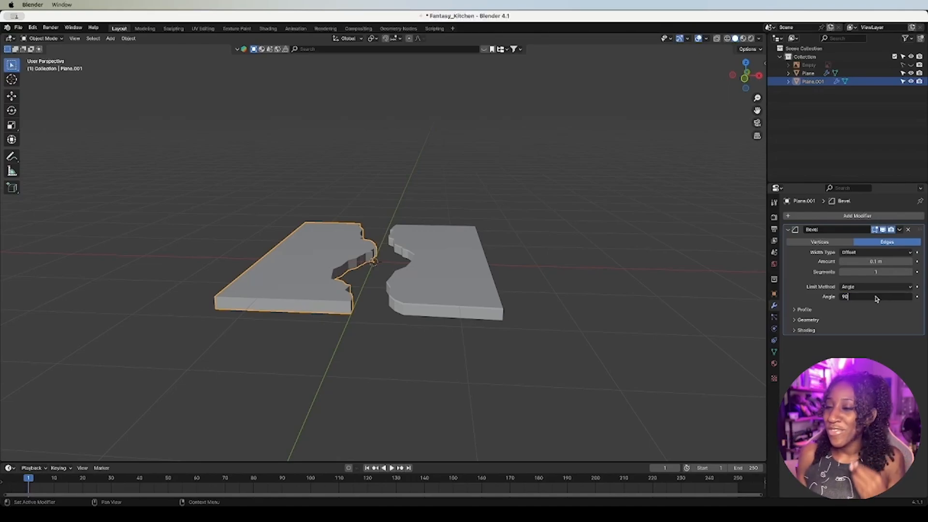
key(Return)
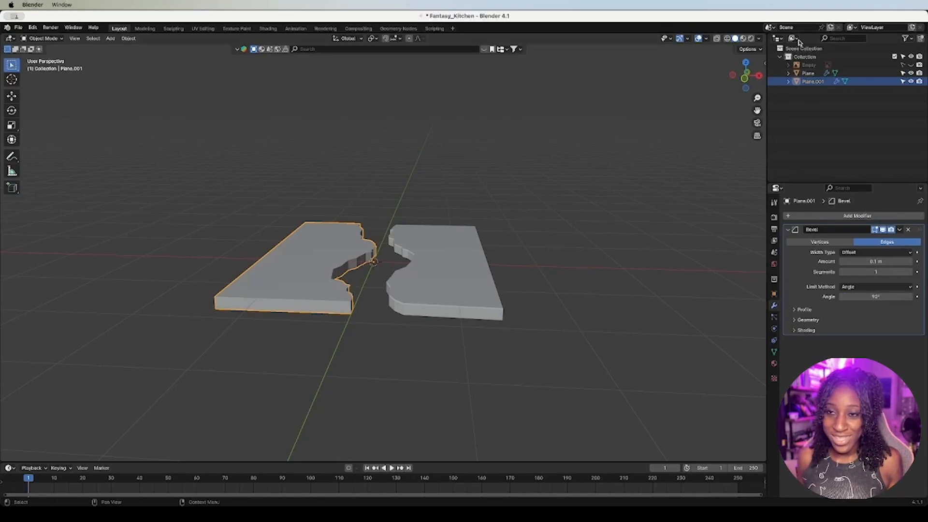
drag(746, 75, 741, 78)
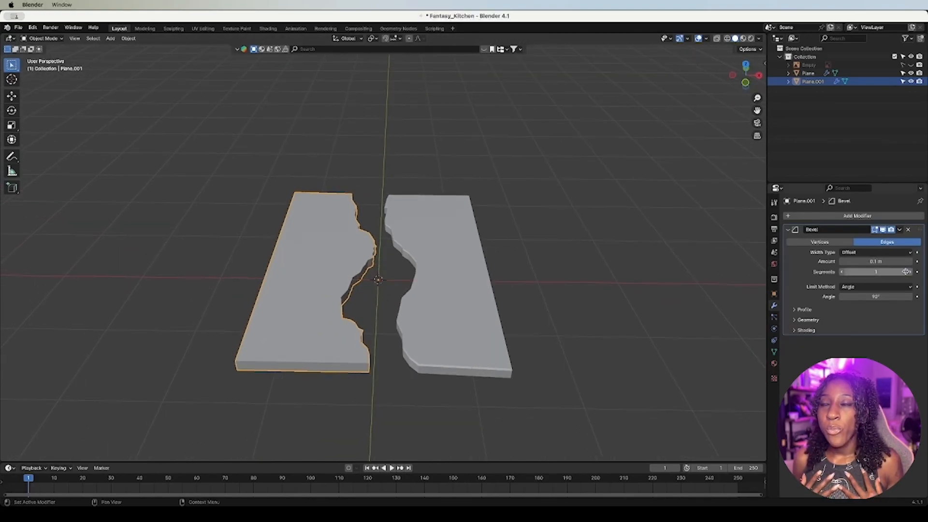
Step: Check the right slab's bevel settings and set the left slab's bevel amount to 0.01 m to match
click(493, 311)
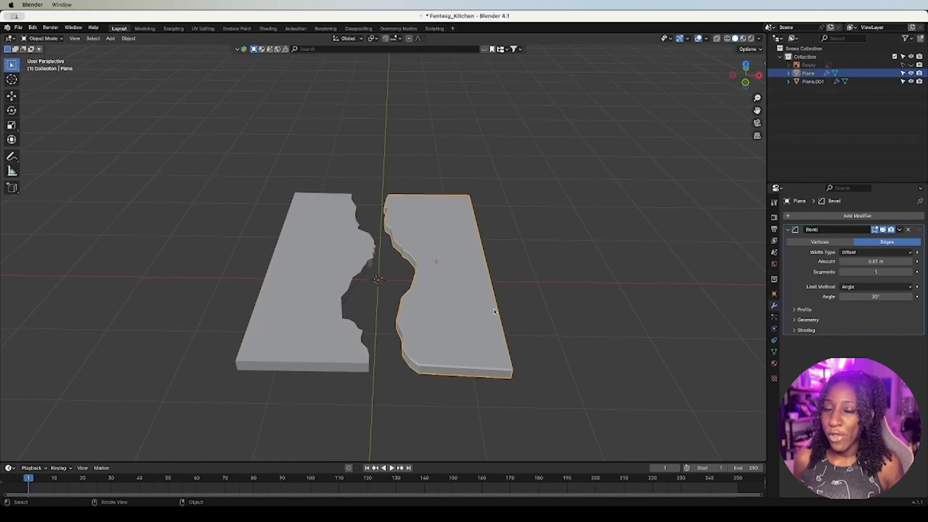
click(326, 299)
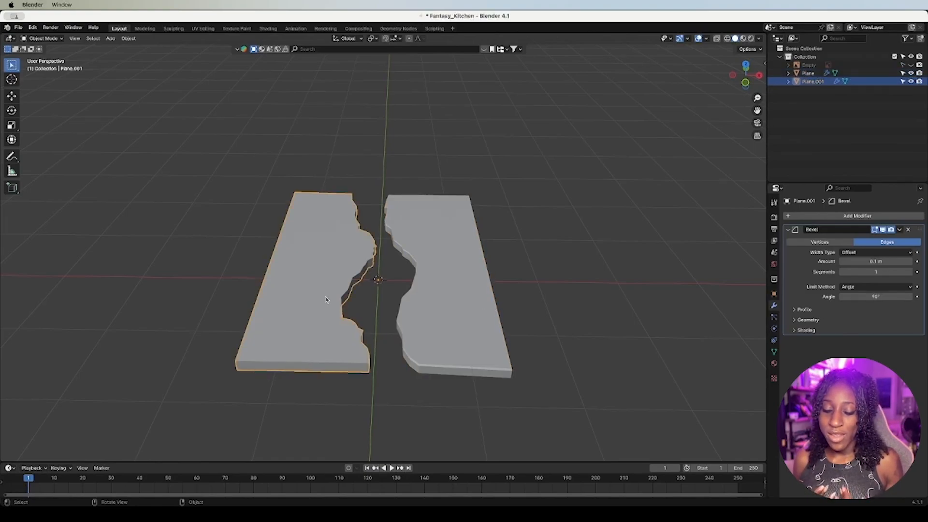
click(842, 262)
click(841, 262)
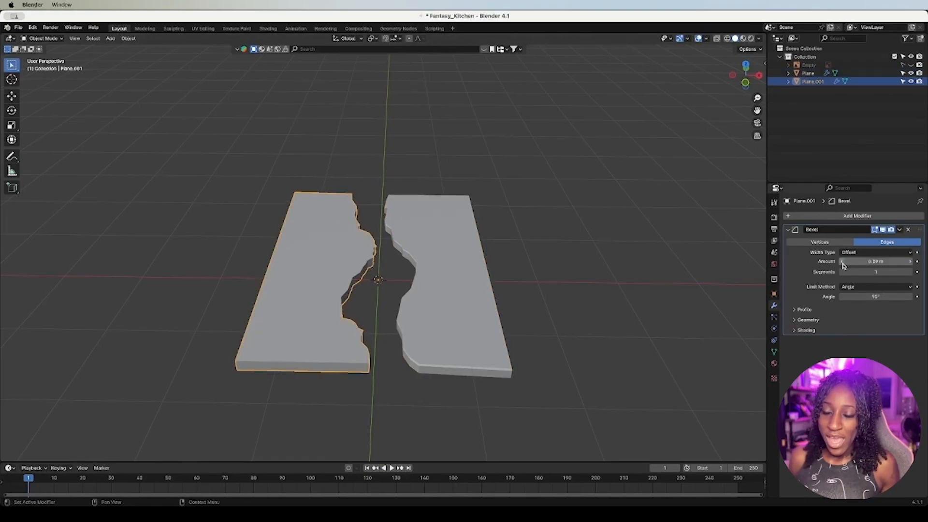
click(842, 262)
click(842, 262)
click(842, 262)
click(842, 262)
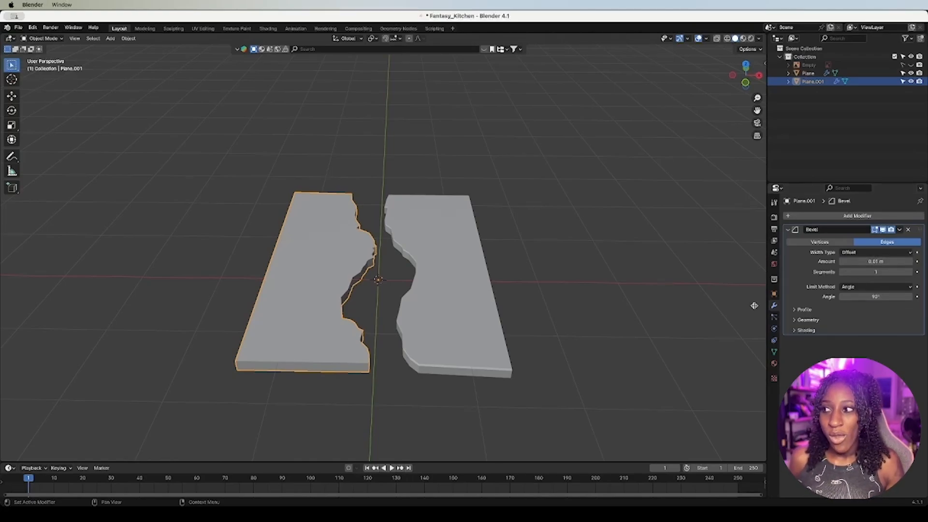
Step: Check the right slab's bevel settings and set the left slab's bevel angle limit to 30° to match
click(497, 331)
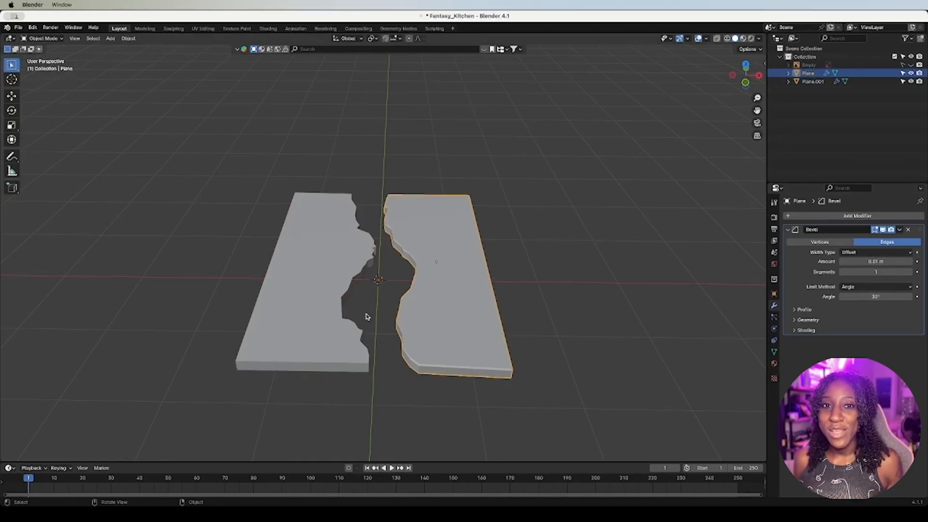
click(334, 312)
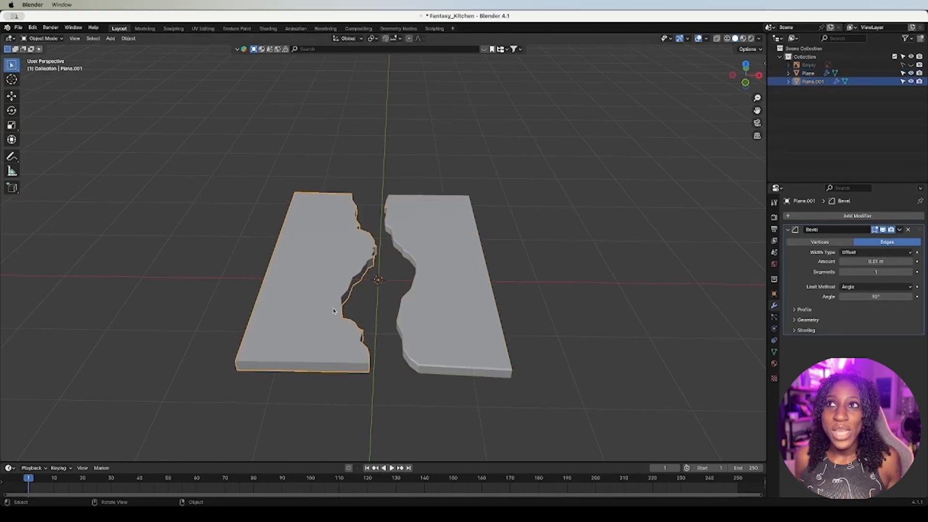
click(862, 298)
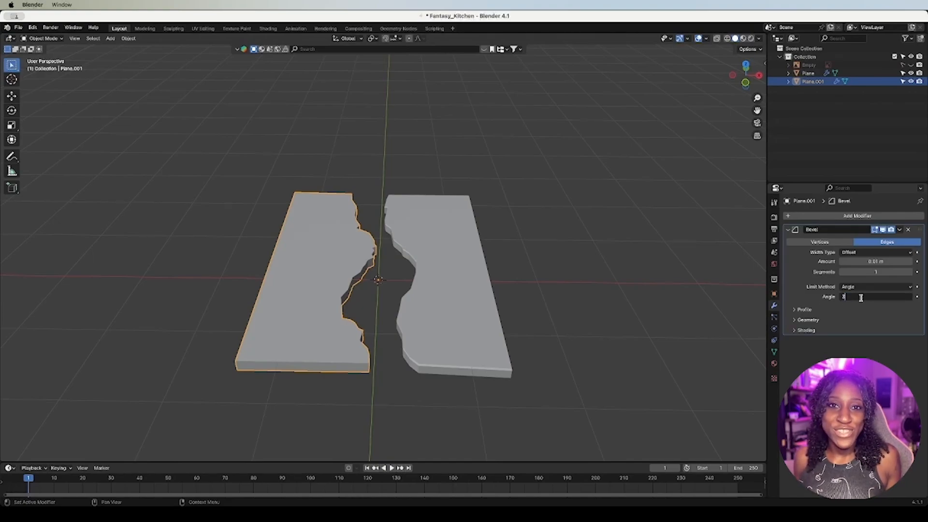
key(Return)
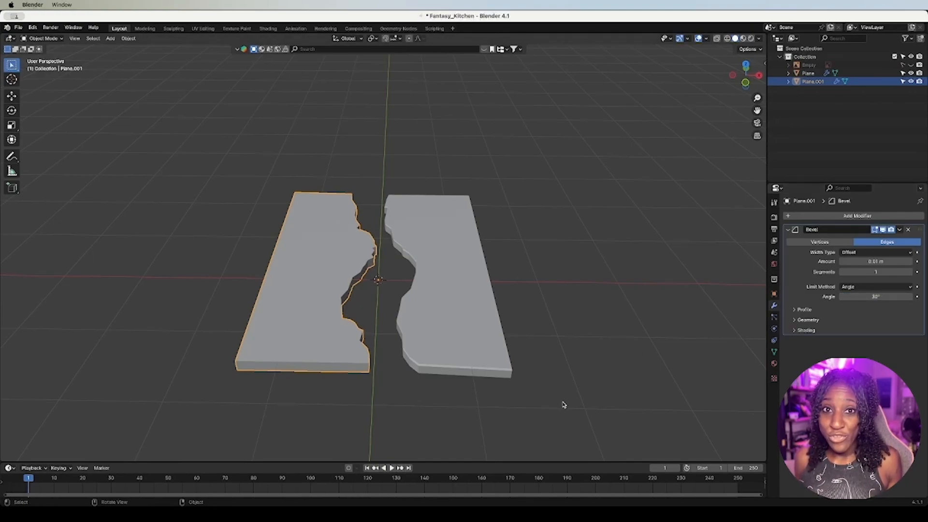
click(611, 300)
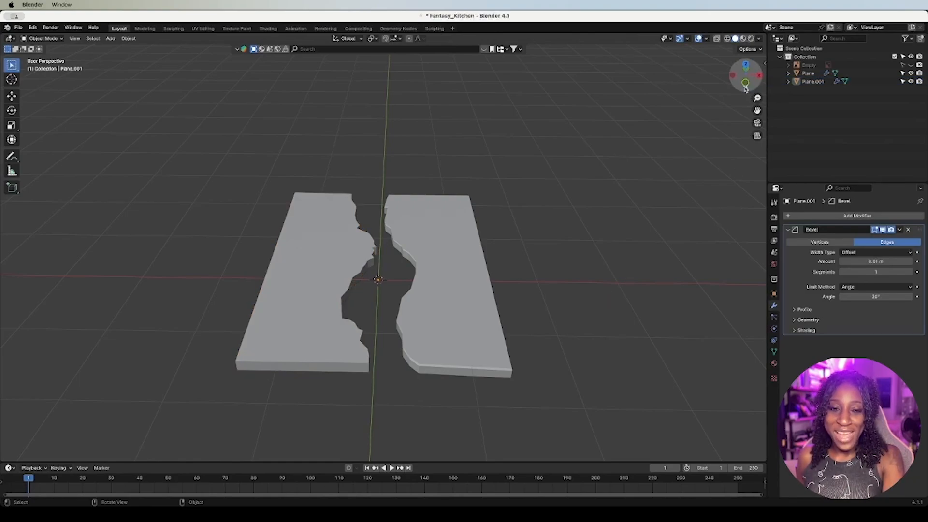
mouse_move(745, 75)
mouse_down()
mouse_move(745, 57)
mouse_move(737, 80)
mouse_move(626, 81)
mouse_move(746, 76)
mouse_up()
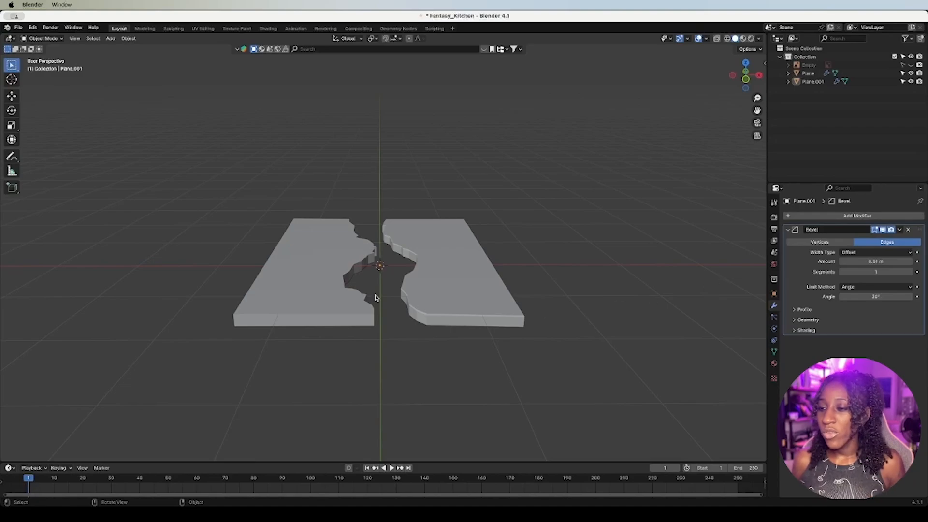
right_click(328, 295)
key(Escape)
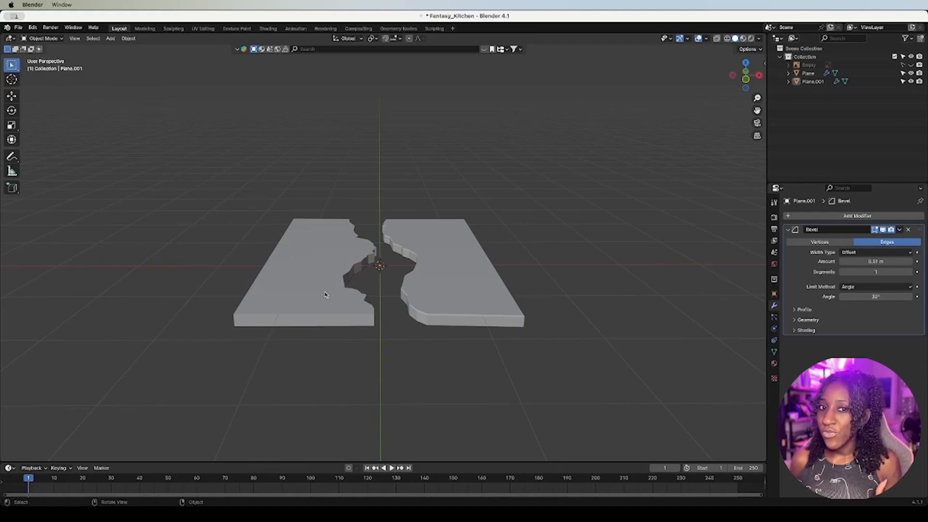
Step: Keep the left slab's bevel limit method on Angle and set the angle to 90°
click(875, 296)
click(876, 290)
click(876, 287)
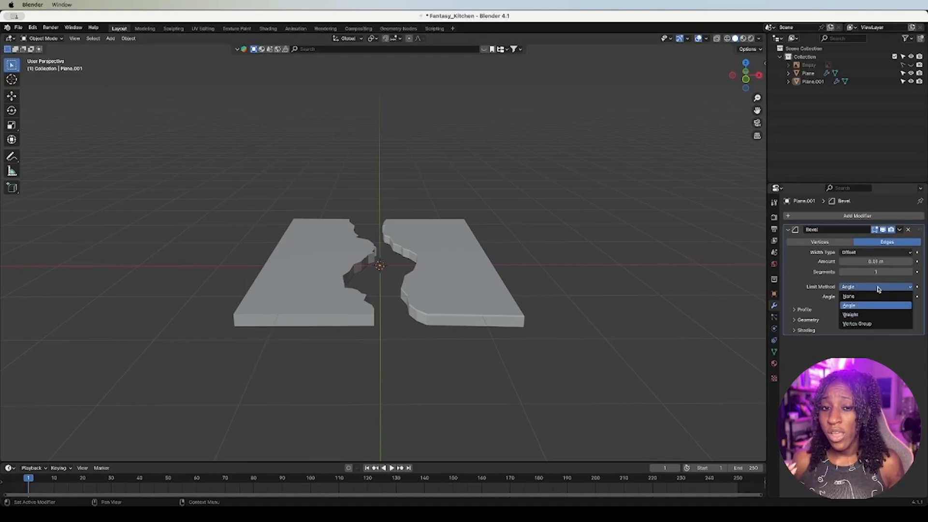
click(876, 305)
click(869, 296)
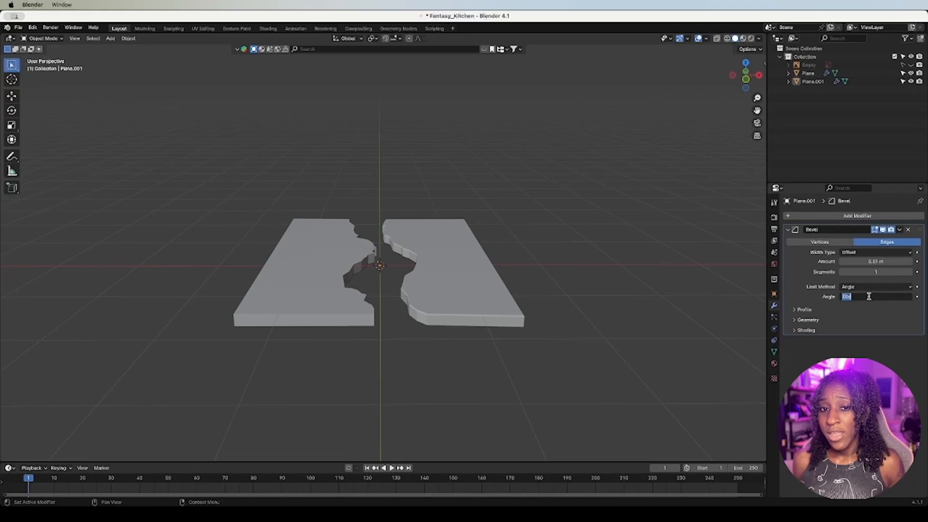
key(Return)
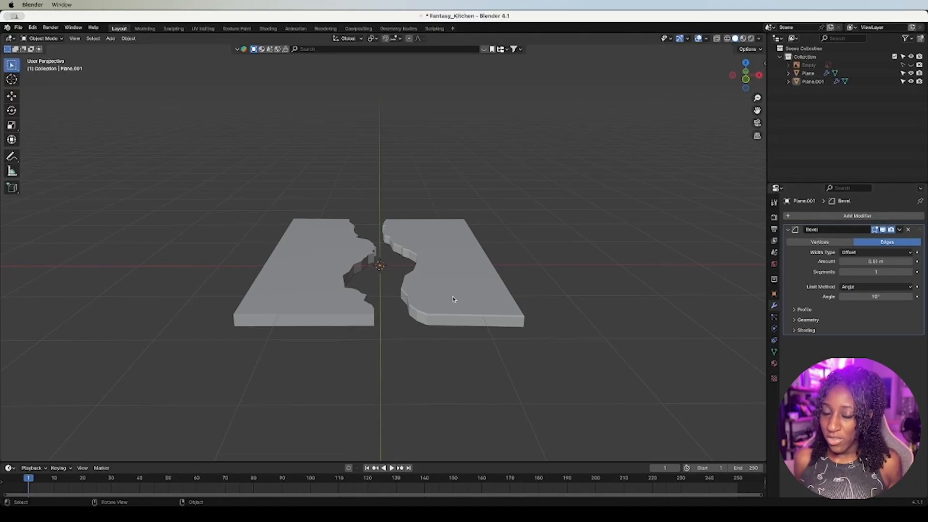
Step: Try raising the left slab's bevel amount in small increments up to 0.18 m
click(345, 285)
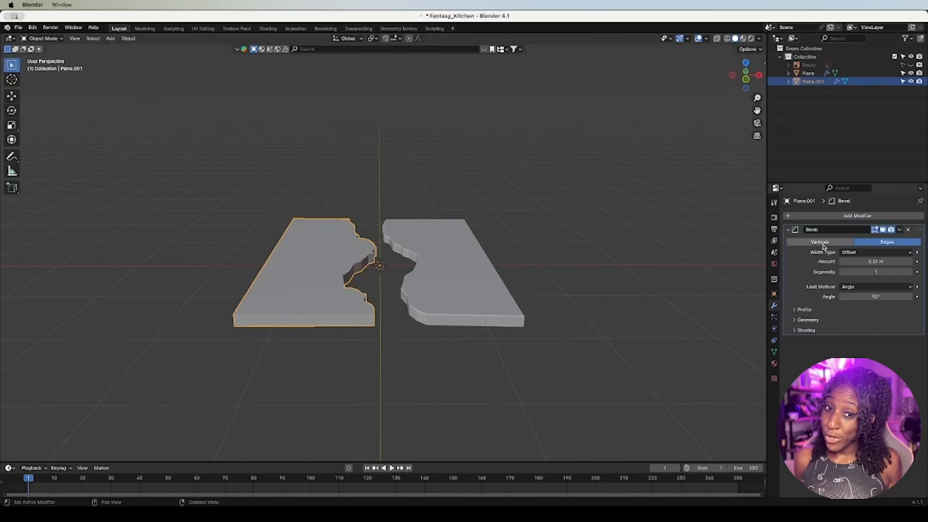
click(910, 262)
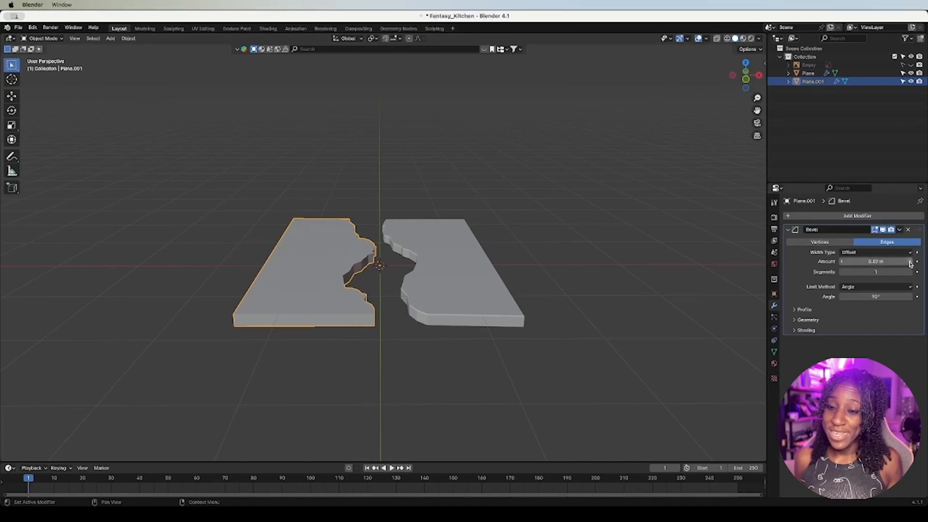
click(911, 262)
click(910, 262)
click(910, 262)
click(910, 261)
click(910, 262)
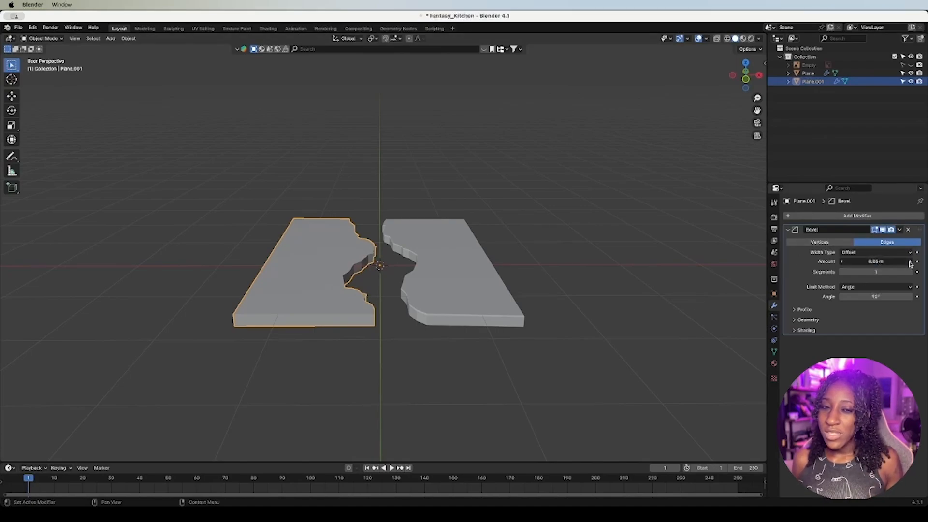
click(910, 262)
click(910, 263)
click(910, 264)
click(910, 263)
click(910, 263)
click(910, 264)
click(910, 263)
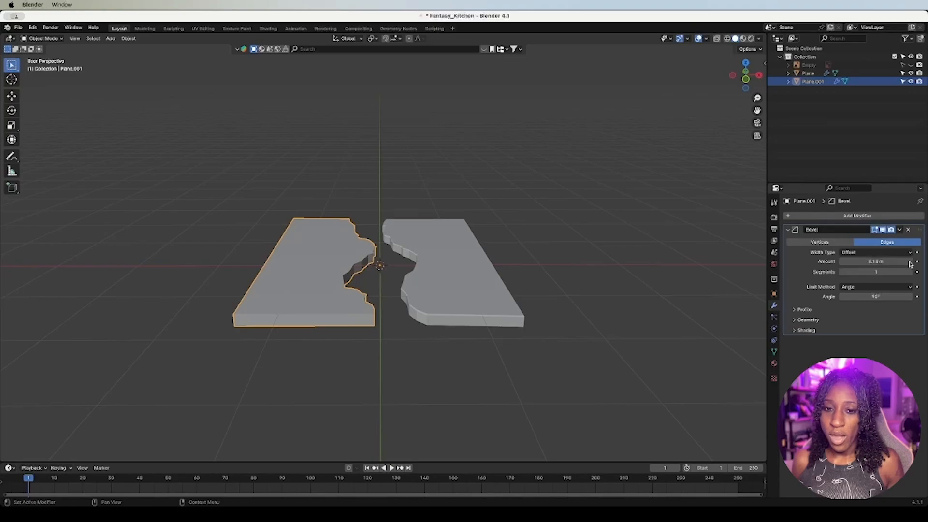
Step: Lower the left slab's bevel amount in small increments to 0.01 m
click(843, 263)
click(843, 262)
click(843, 262)
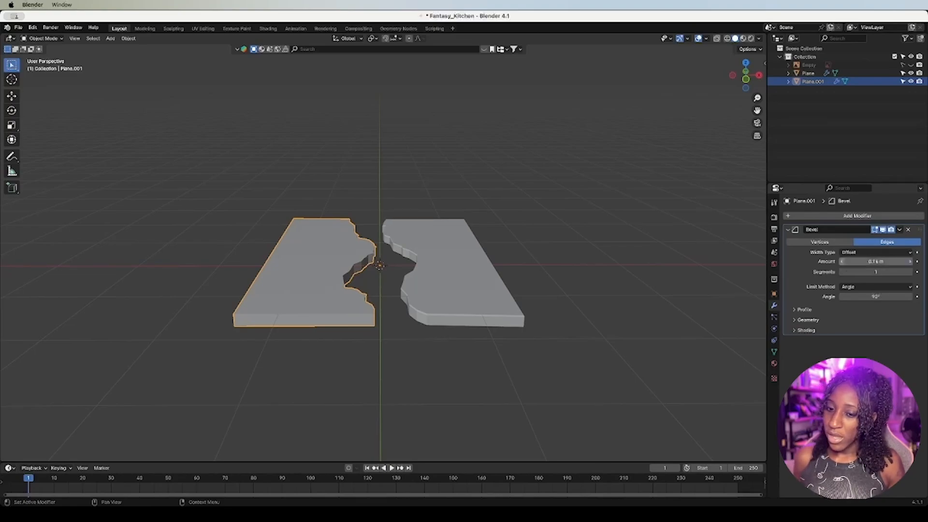
click(843, 263)
click(843, 263)
click(843, 263)
click(843, 262)
click(843, 262)
click(843, 263)
click(843, 262)
click(843, 262)
click(843, 263)
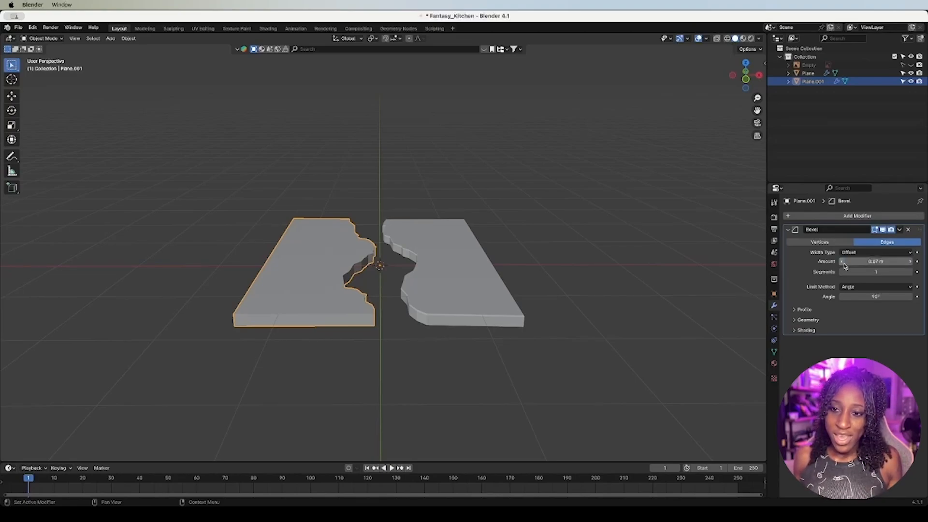
click(843, 263)
click(843, 263)
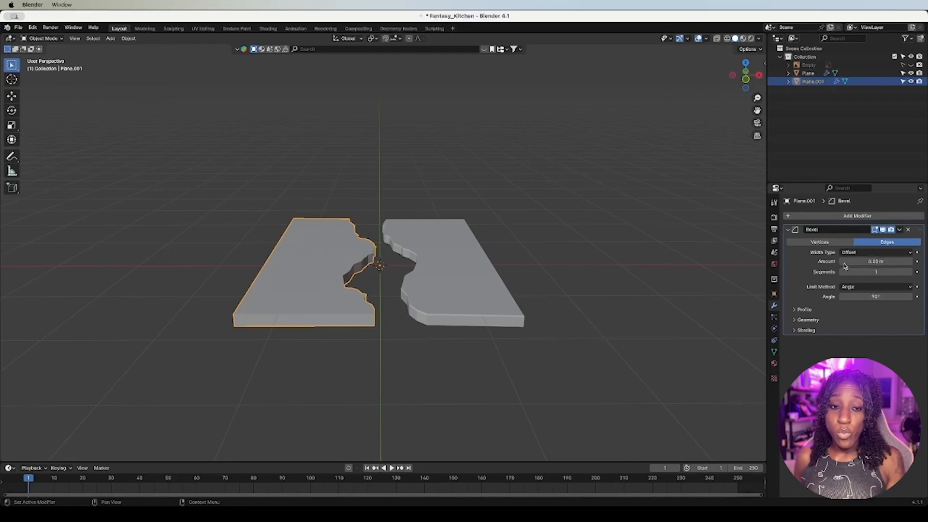
click(843, 262)
click(843, 261)
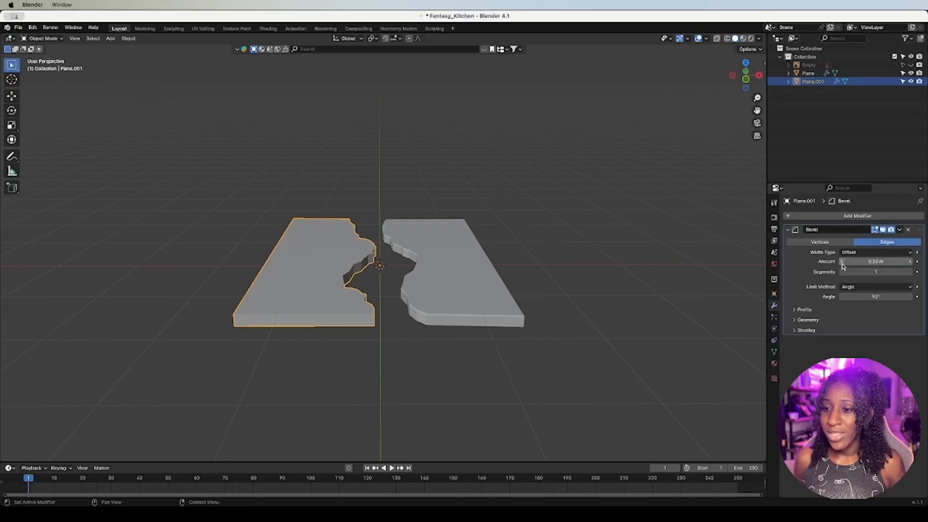
click(842, 262)
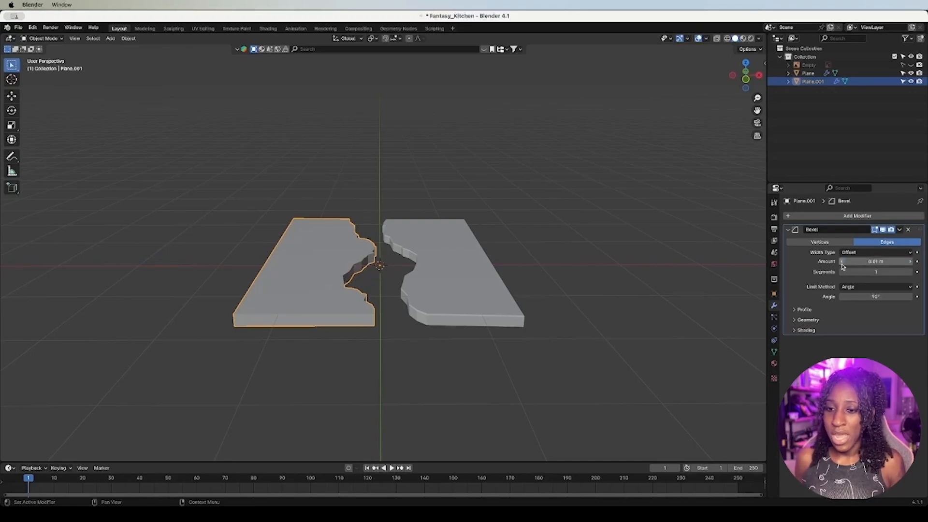
Step: Raise the left slab's bevel segments to 5 and deselect the slab
click(909, 272)
click(909, 272)
click(909, 272)
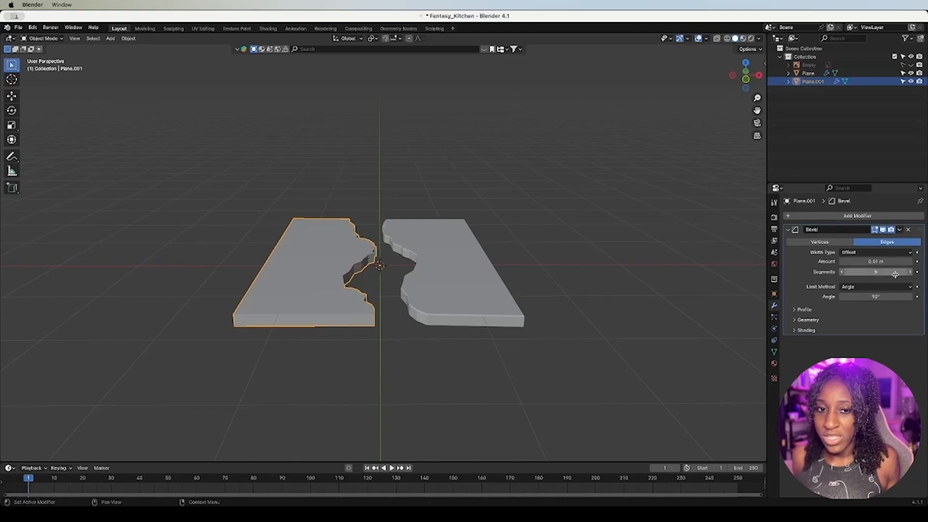
mouse_move(744, 78)
mouse_down()
mouse_move(735, 87)
mouse_move(747, 77)
mouse_up()
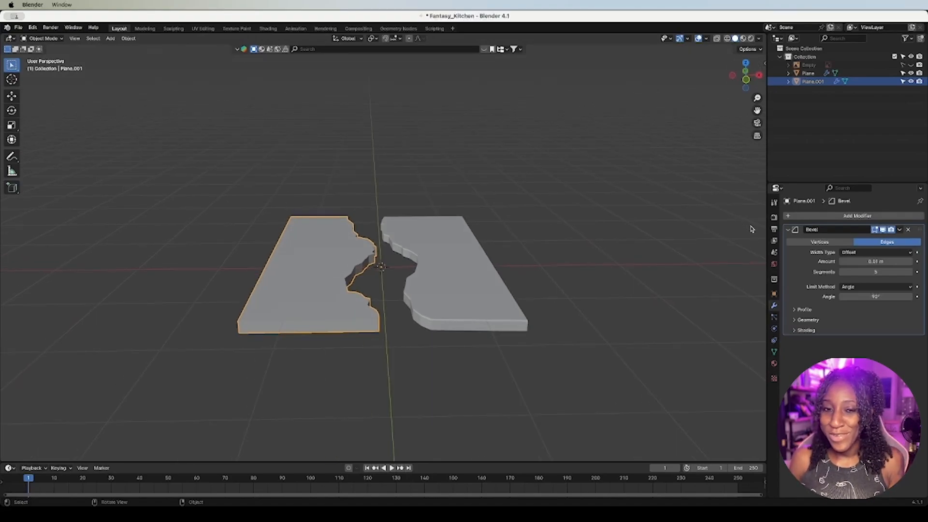
click(546, 271)
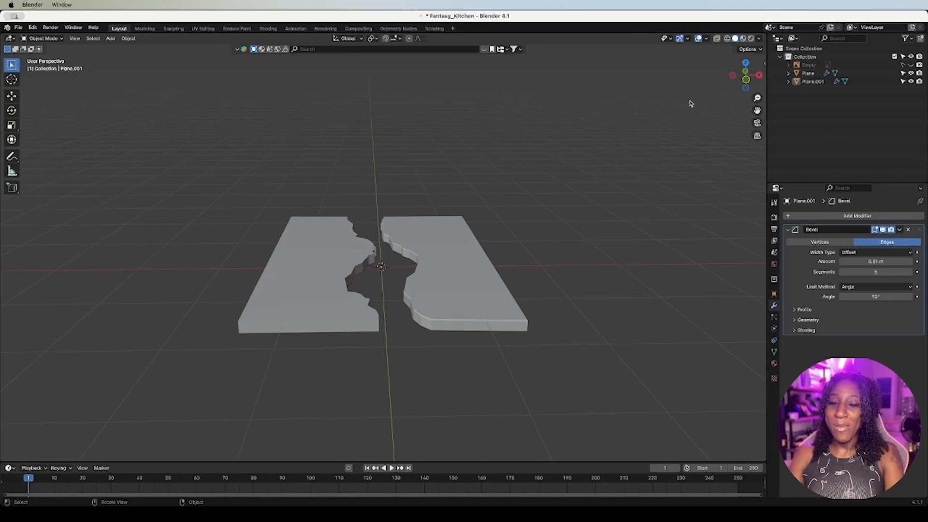
drag(737, 72, 747, 78)
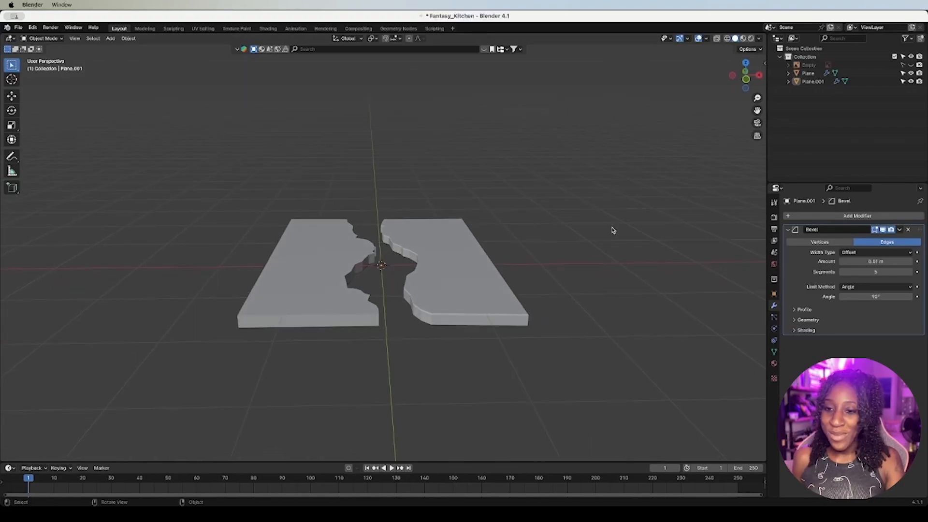
click(508, 515)
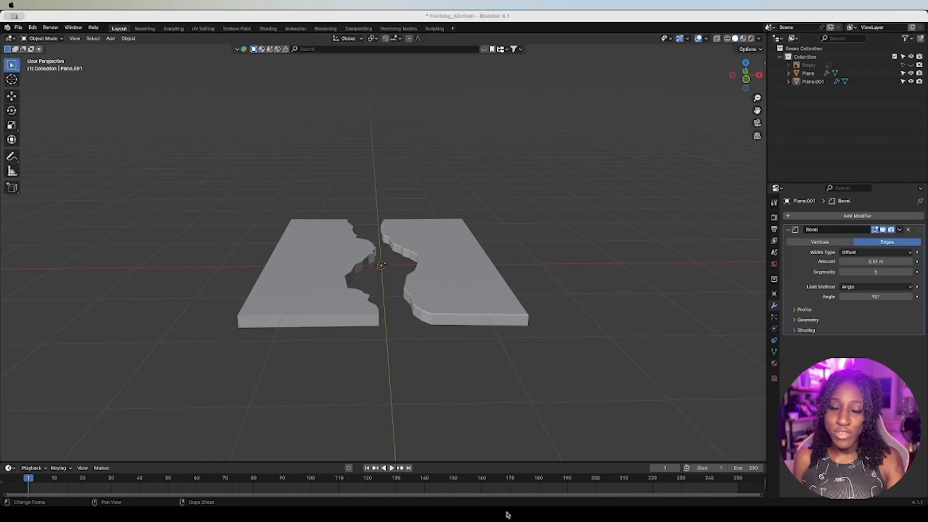
click(475, 403)
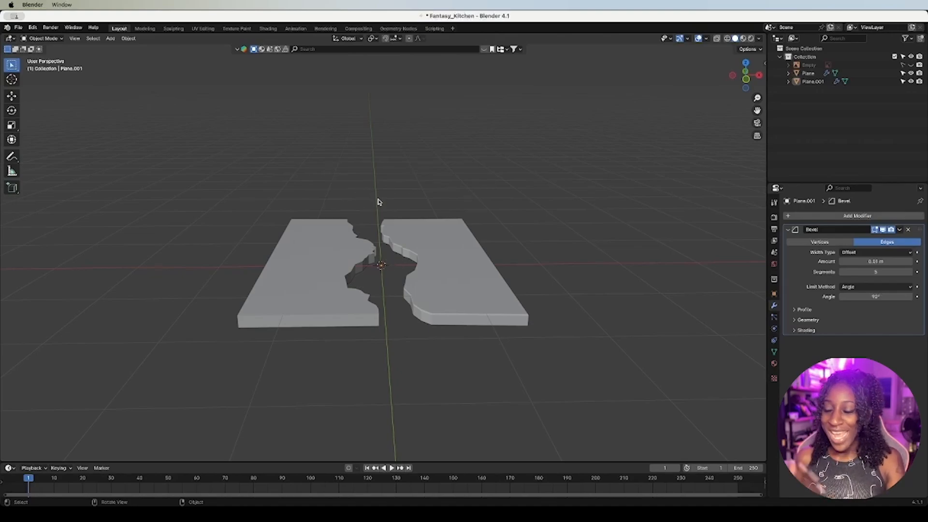
mouse_move(746, 74)
mouse_down()
mouse_move(744, 123)
mouse_move(745, 86)
mouse_up()
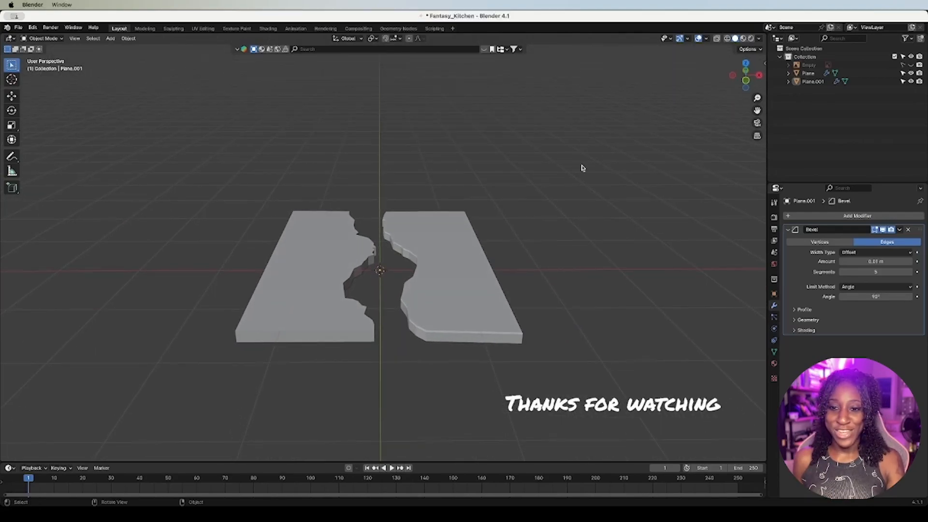
Step: Save the Fantasy_Kitchen file with both slabs and their Bevel modifiers
click(18, 27)
click(30, 81)
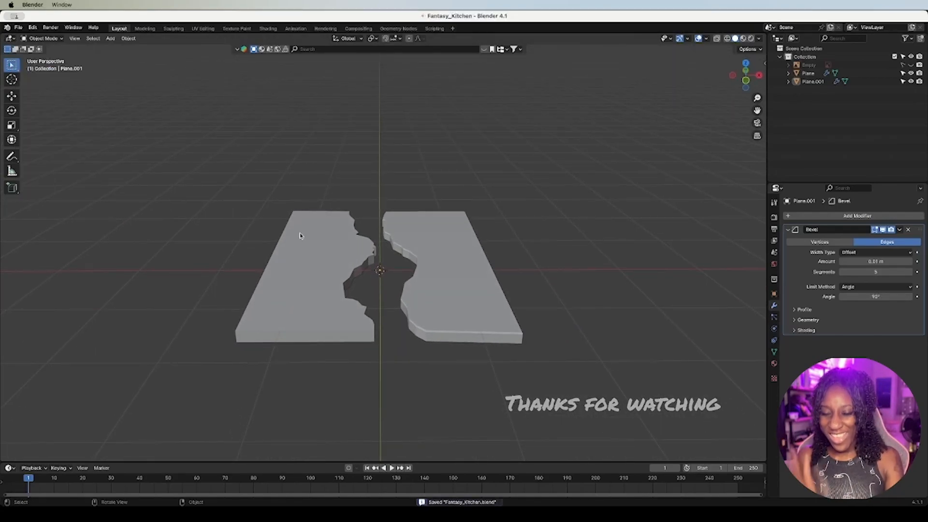
click(537, 517)
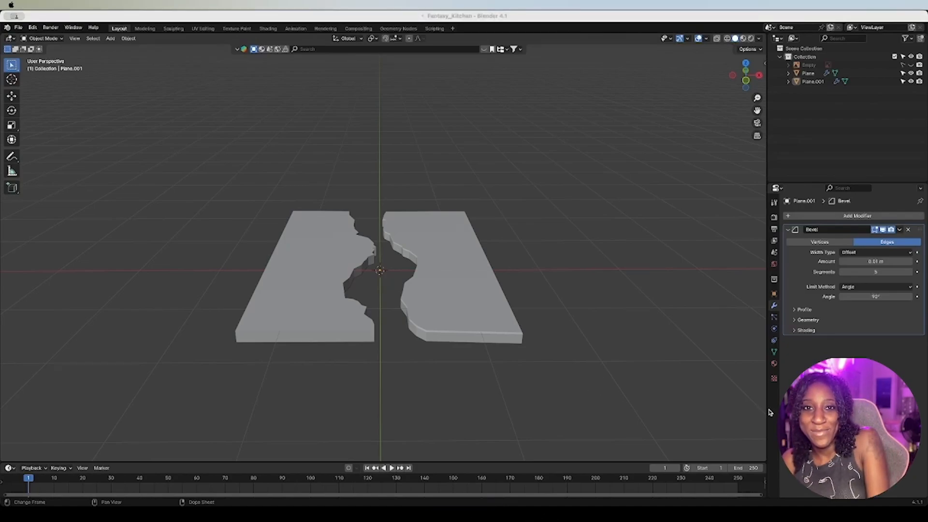